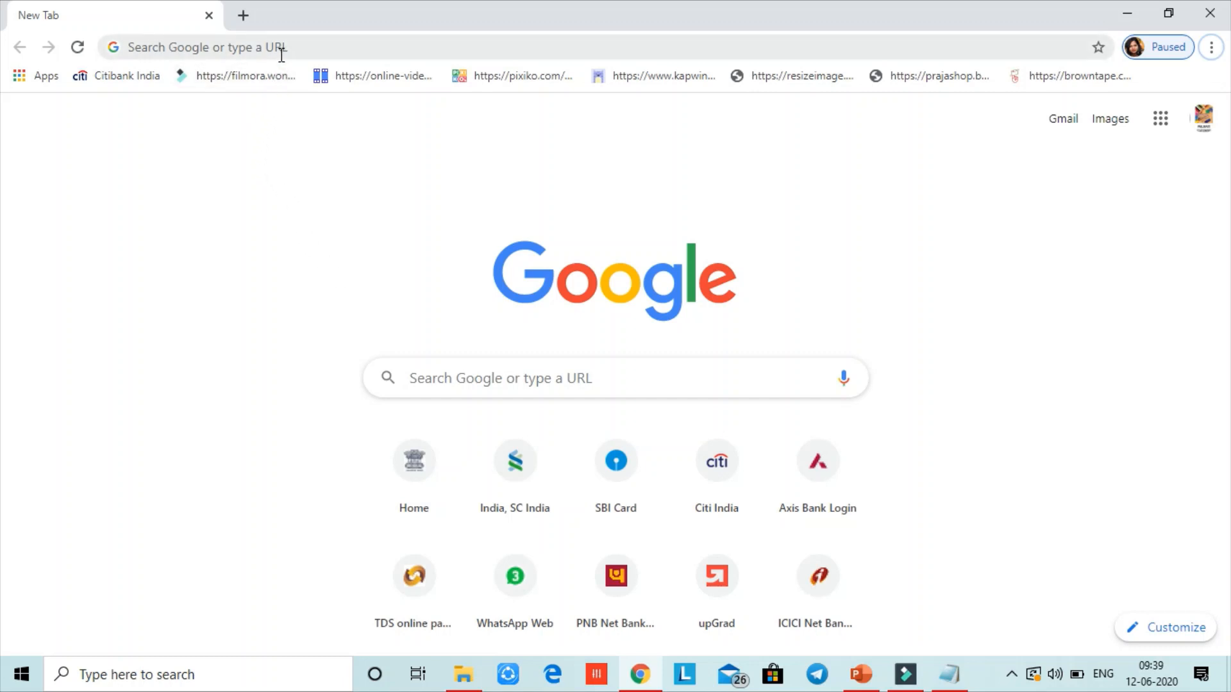
# Load gst.gov.in in Chrome by typing gst and accepting the autocomplete suggestion
pyautogui.click(158, 51)
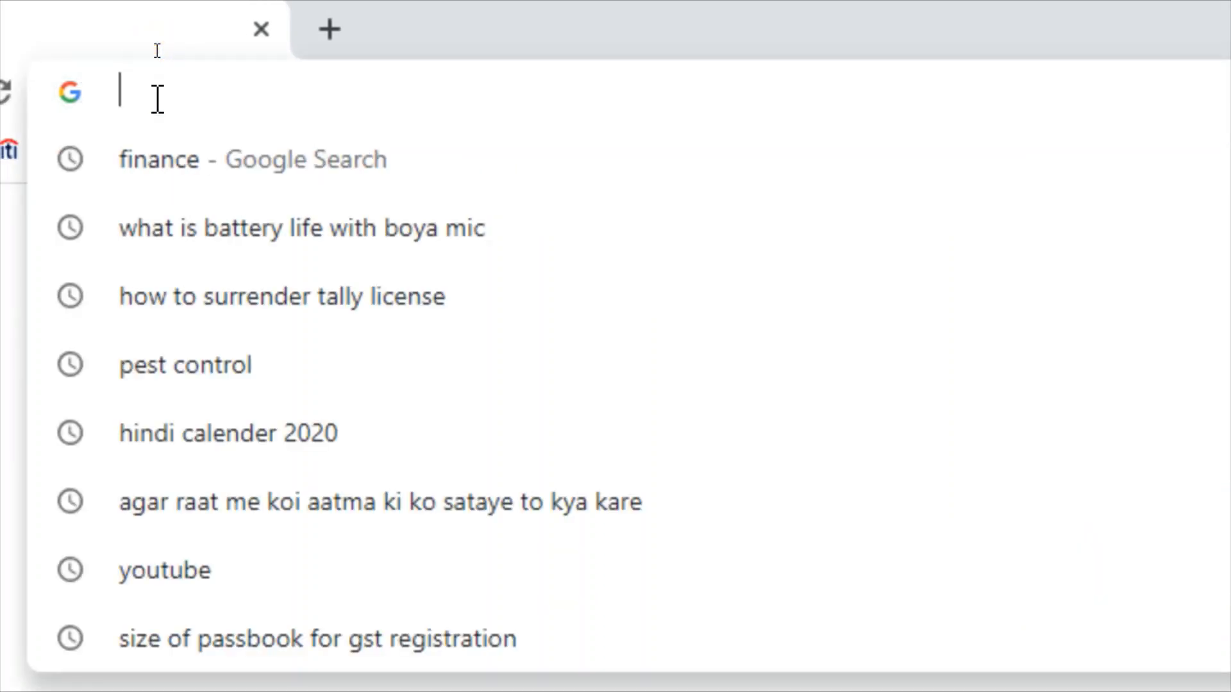
pyautogui.write('gst')
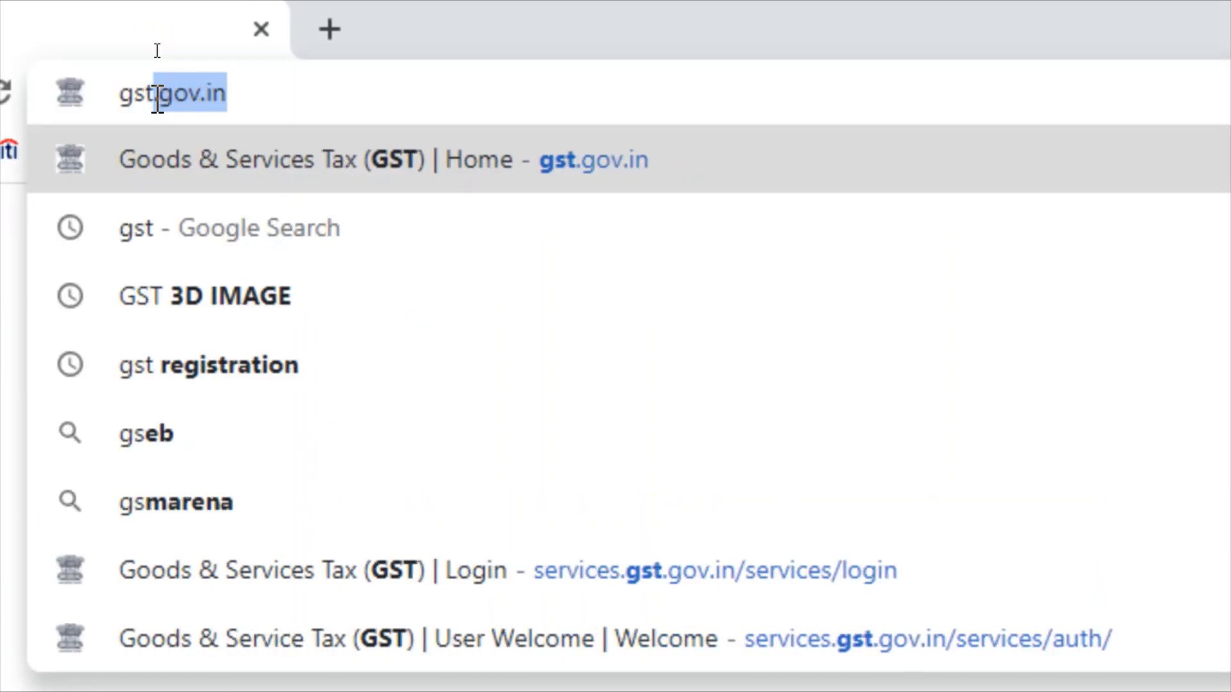
pyautogui.press('Right')
pyautogui.press('Return')
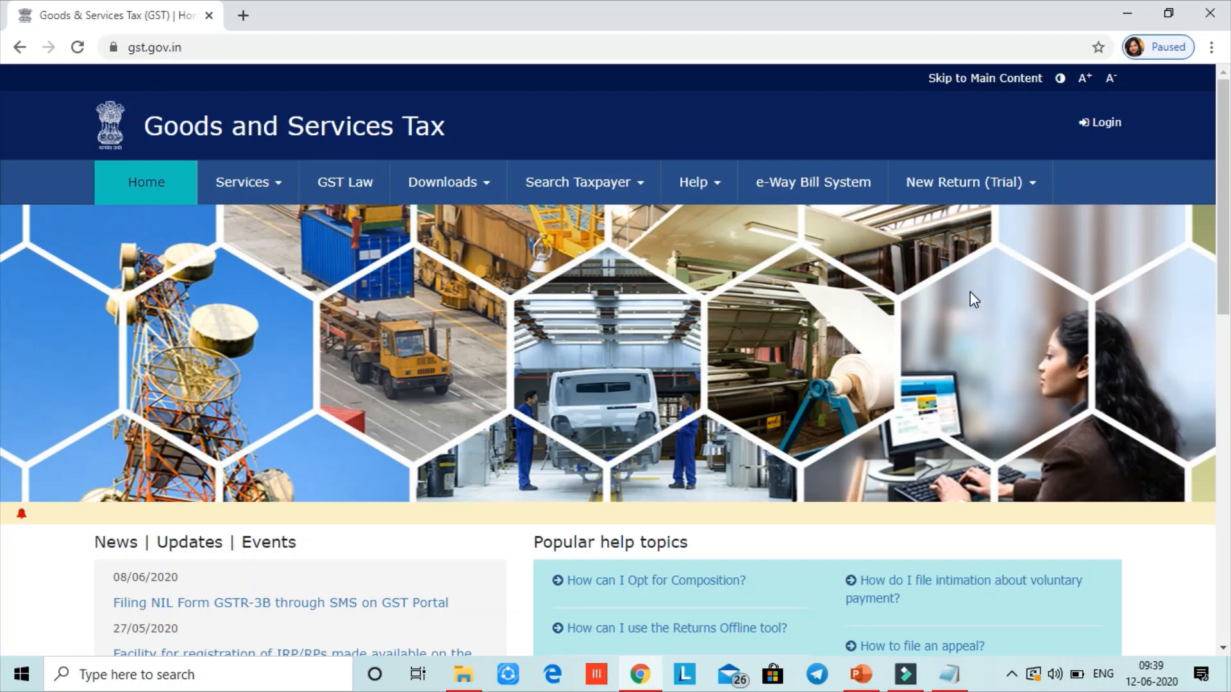
# Go to Services > Registration > New Registration on the GST portal
pyautogui.moveTo(1224, 322); pyautogui.dragTo(1223, 516)
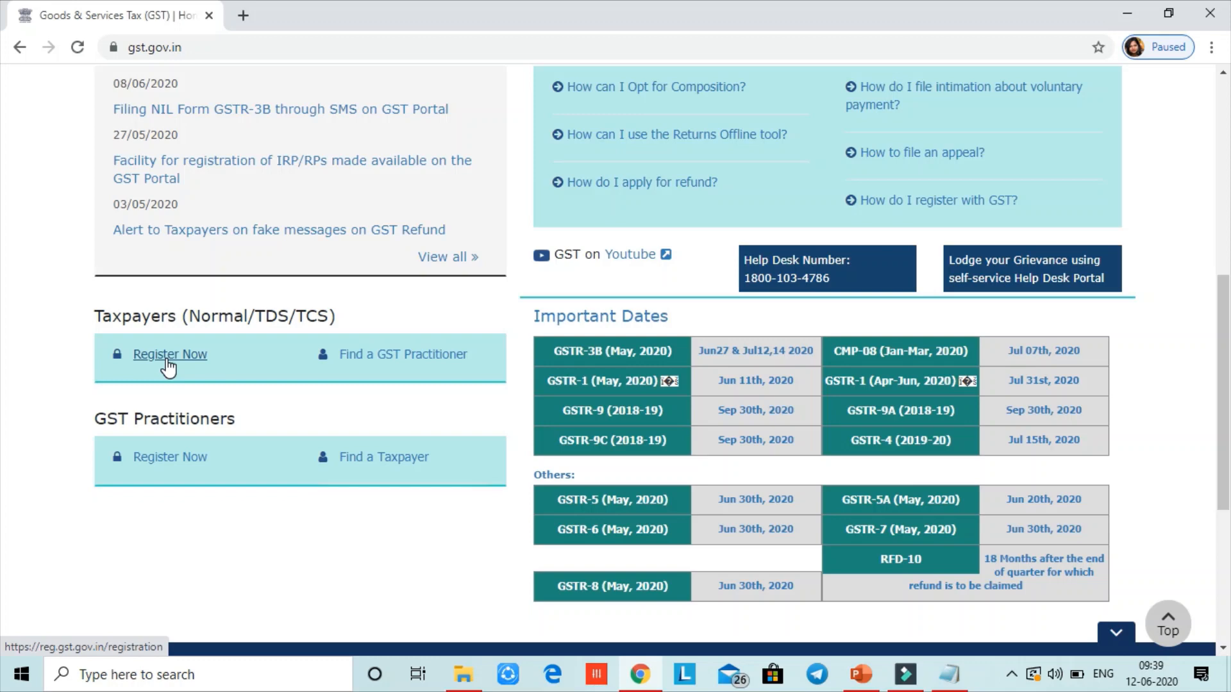
pyautogui.scroll(8, 168, 365)
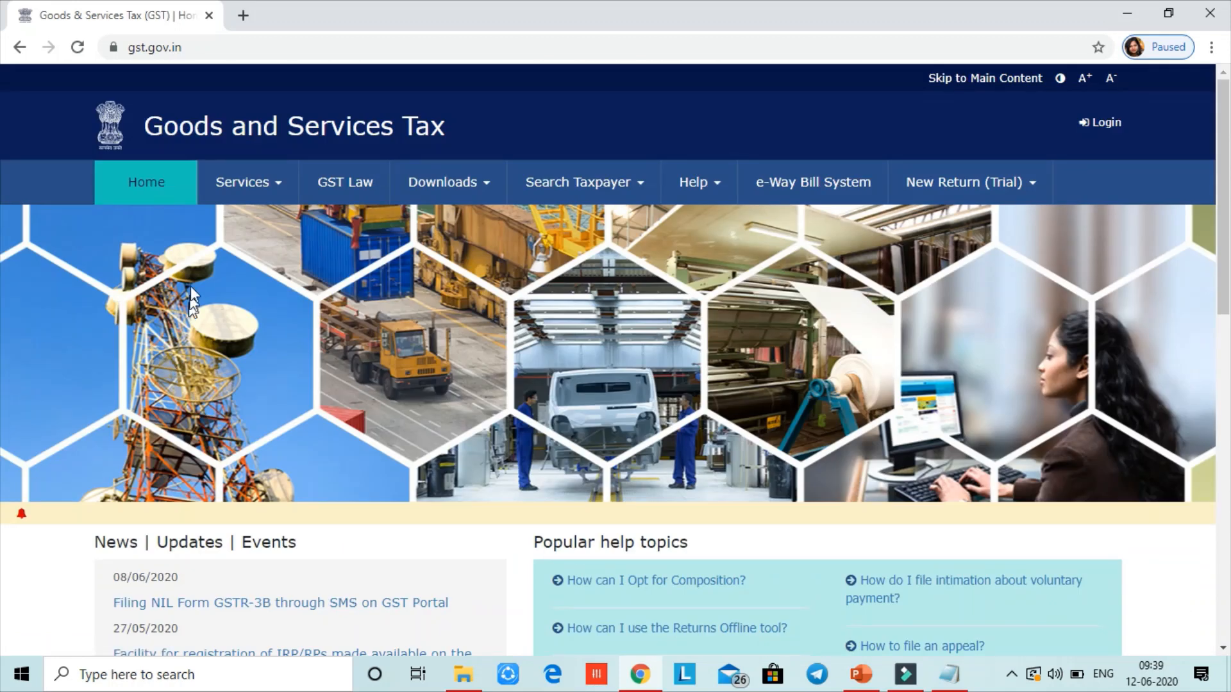
pyautogui.click(247, 188)
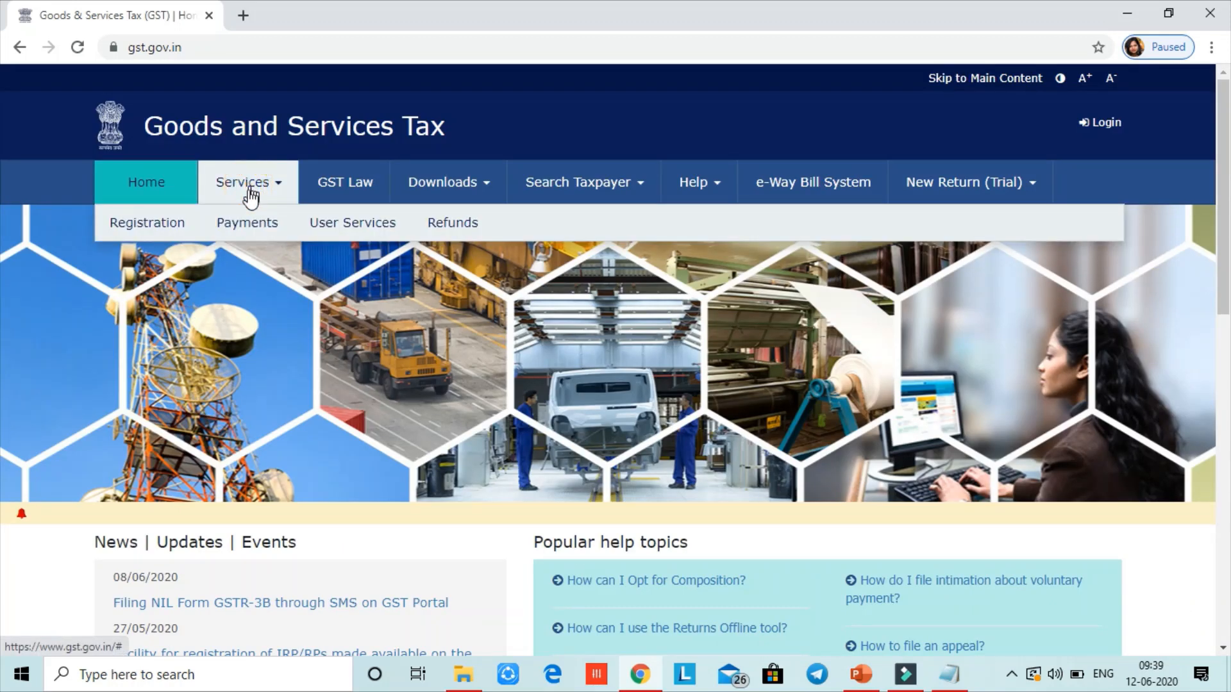
pyautogui.moveTo(157, 234)
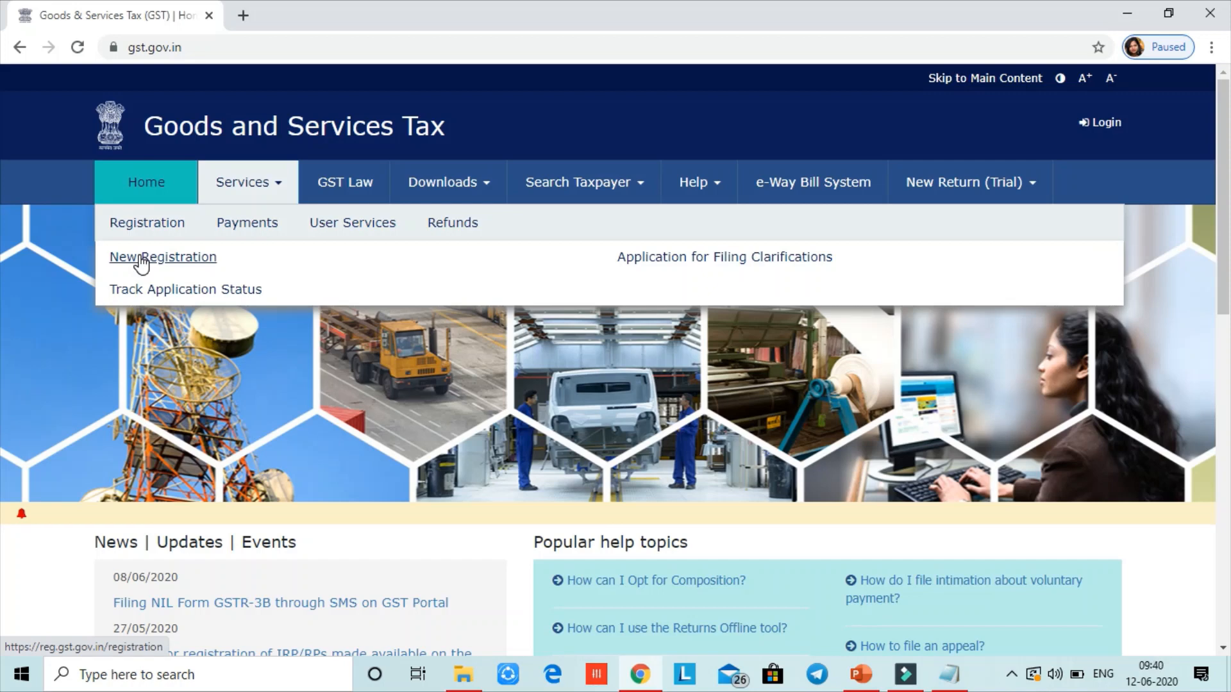
pyautogui.click(142, 259)
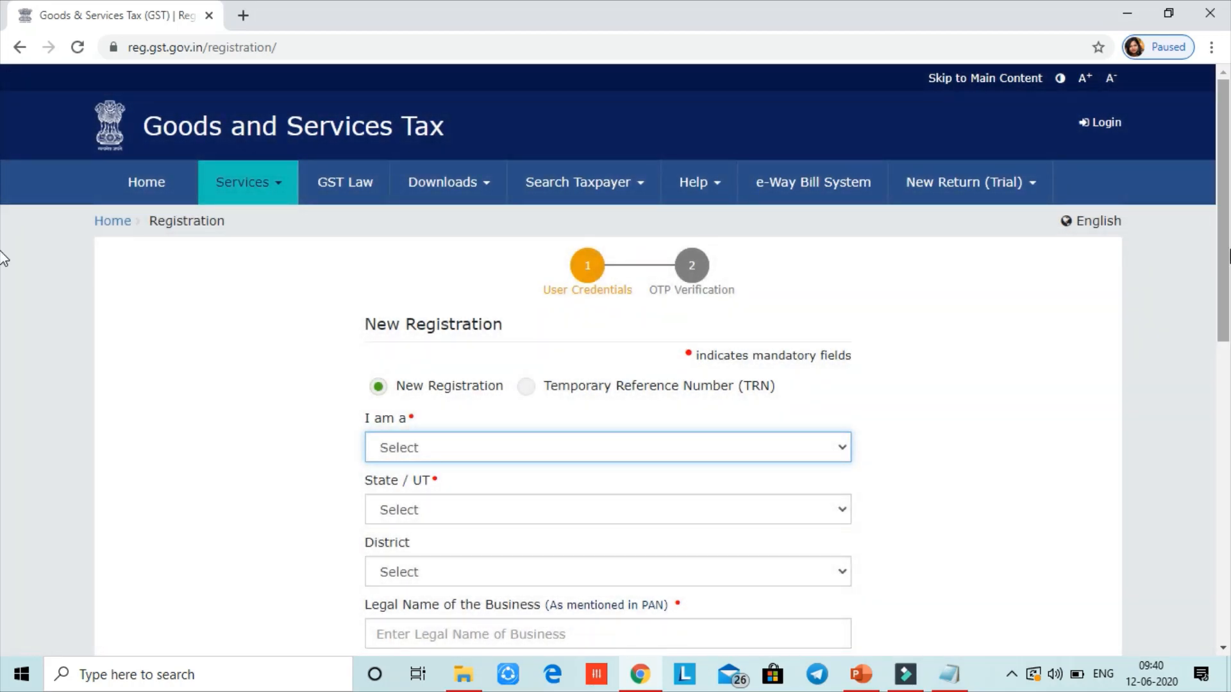
# Choose Taxpayer as 'I am a', Haryana as State/UT and Faridabad as District
pyautogui.moveTo(1229, 252); pyautogui.dragTo(1227, 357)
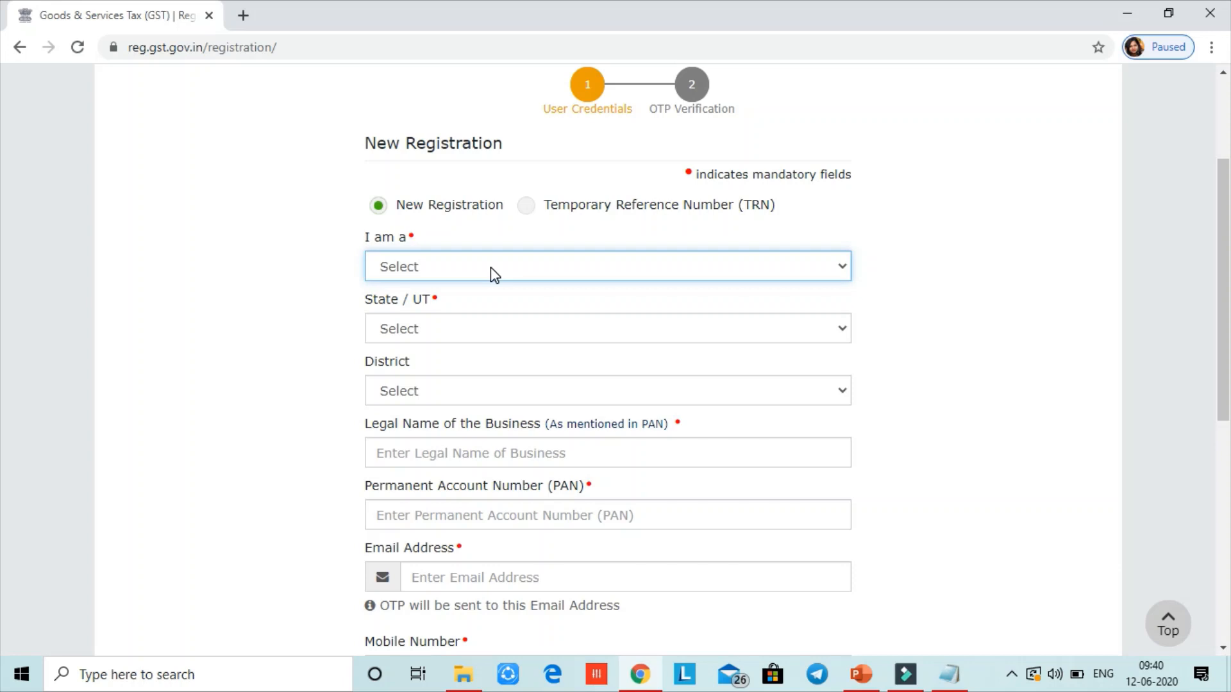
pyautogui.click(491, 267)
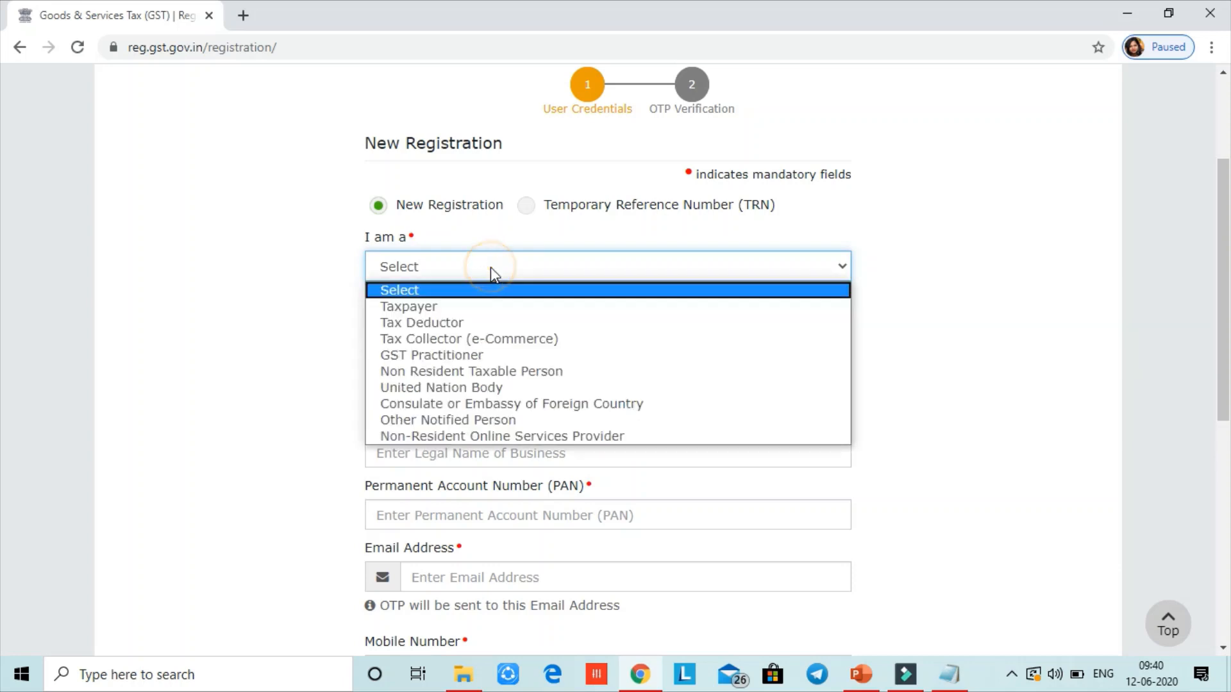
pyautogui.click(487, 307)
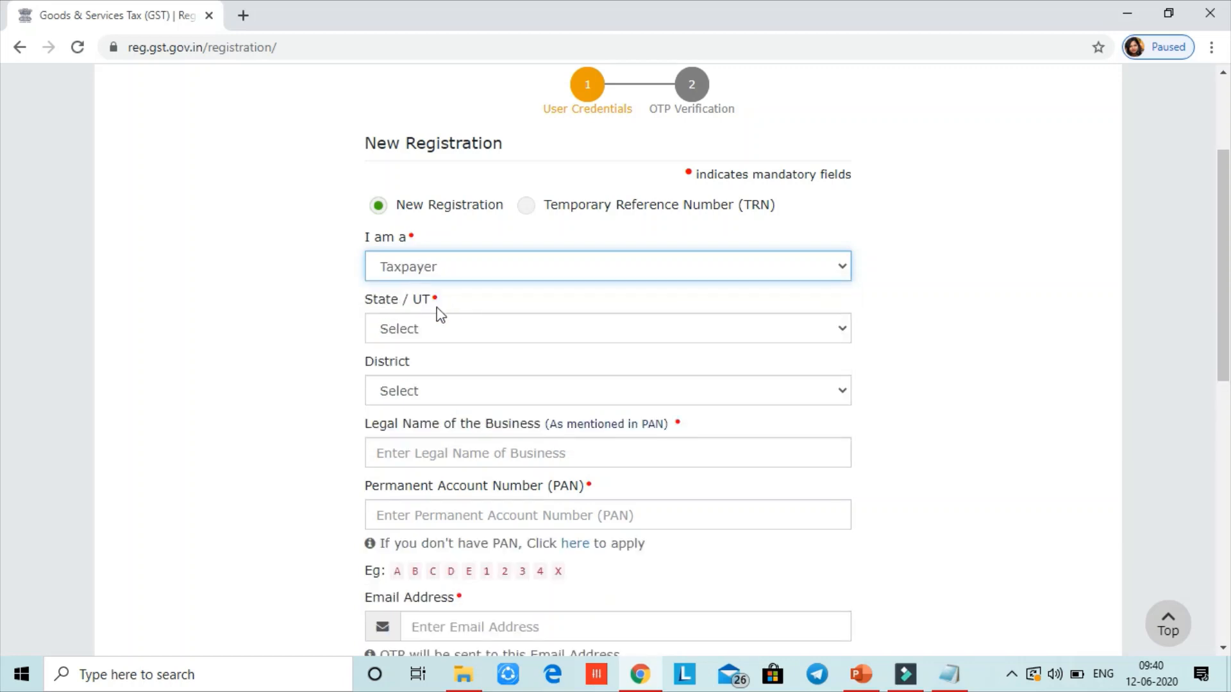
pyautogui.click(489, 331)
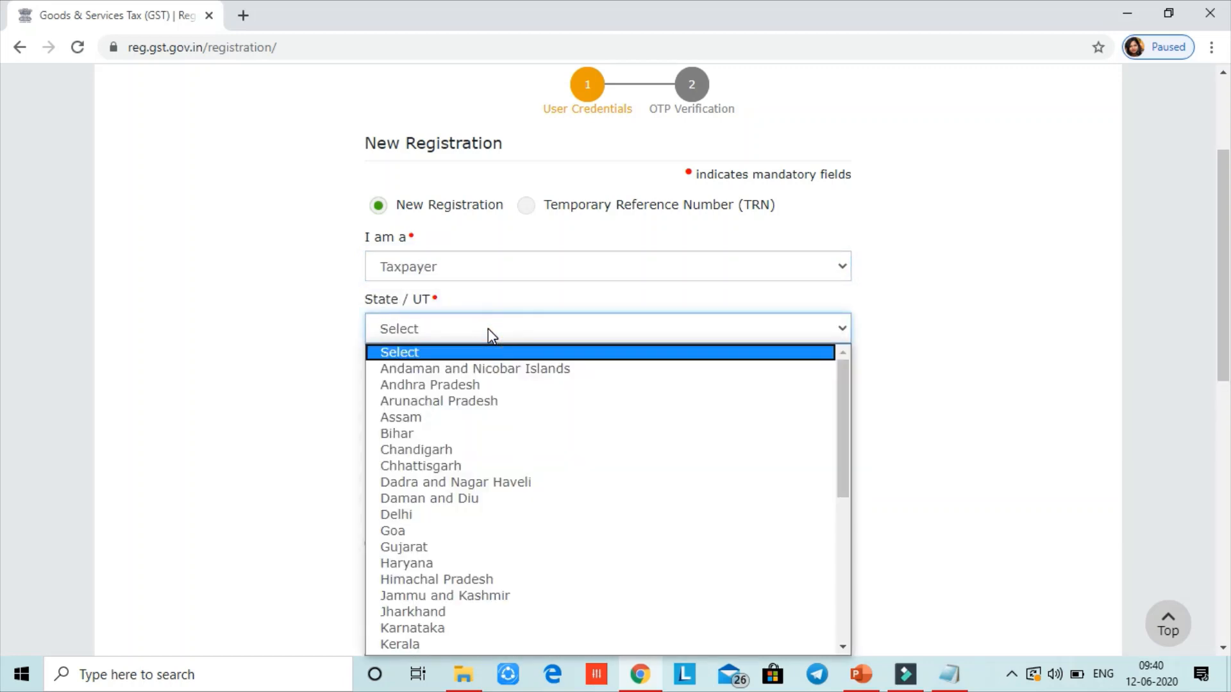
pyautogui.press('h')
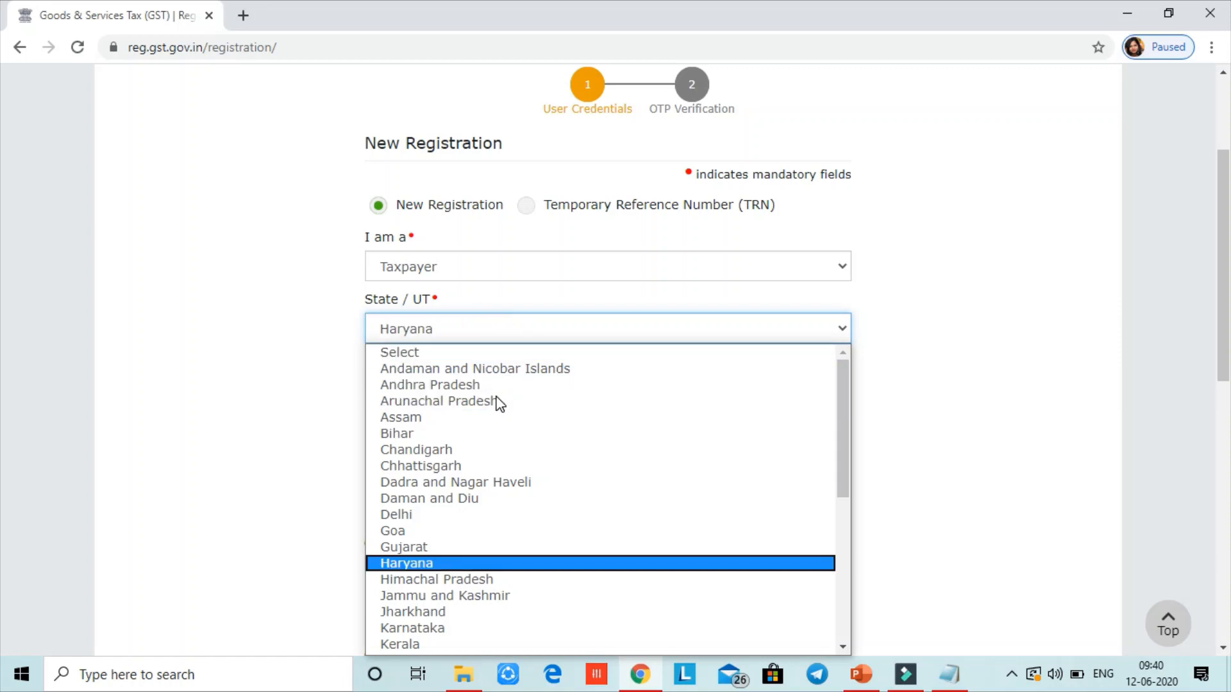
pyautogui.press('Tab')
pyautogui.press('f')
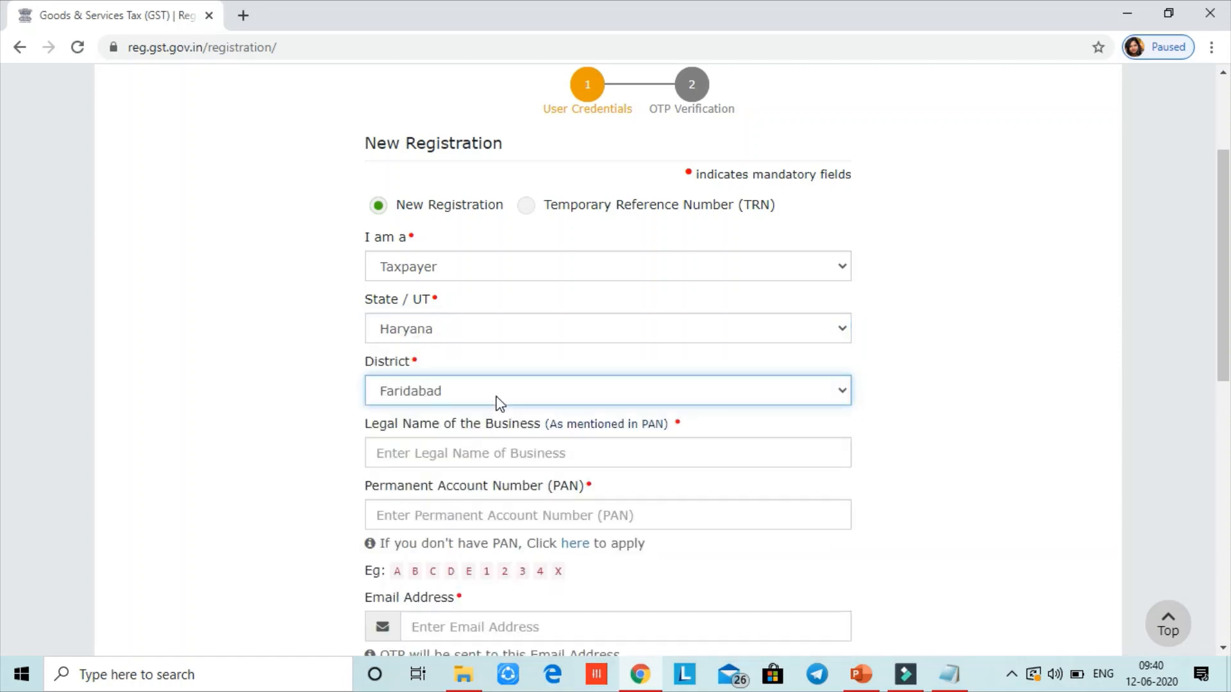
pyautogui.scroll(-2, 499, 402)
pyautogui.click(716, 311)
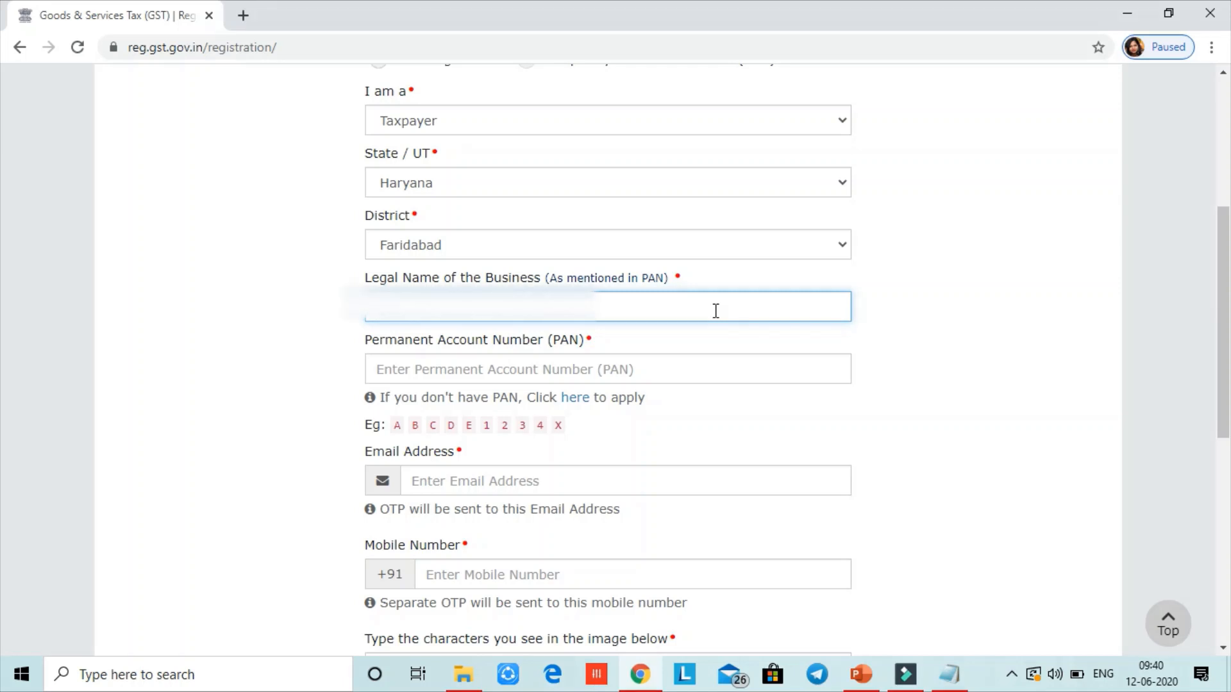
# Enter the business legal name in capitals and paste the business PAN
pyautogui.press('capslock')
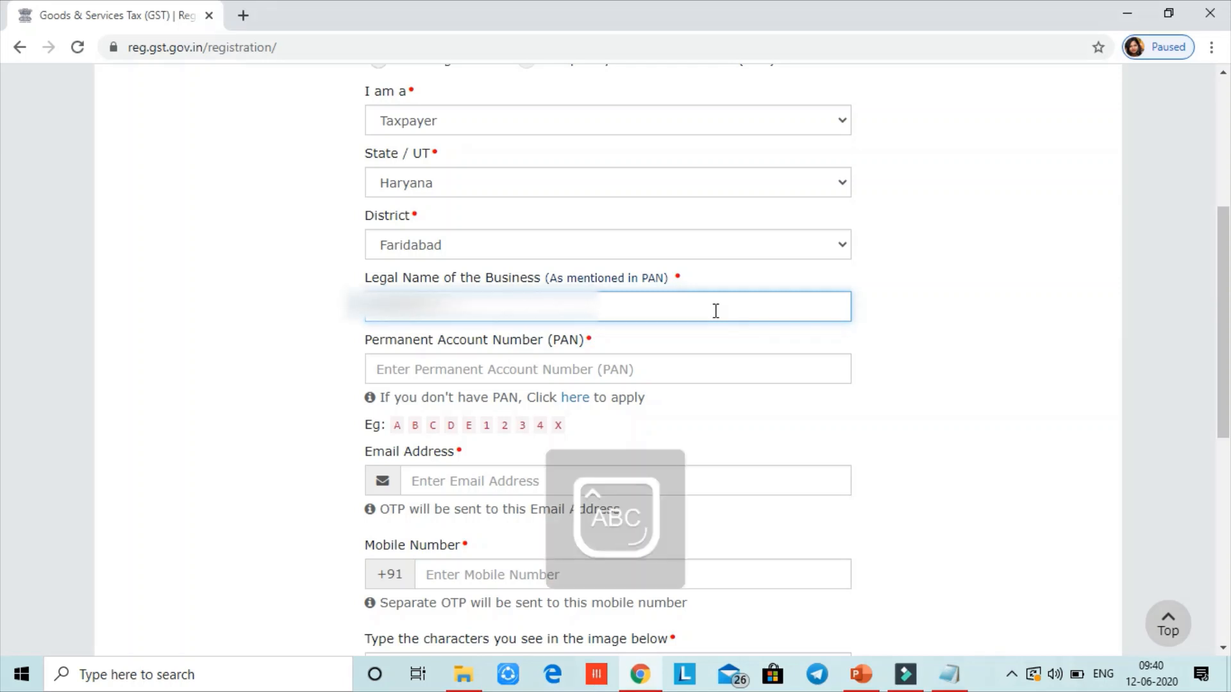
pyautogui.write('***')
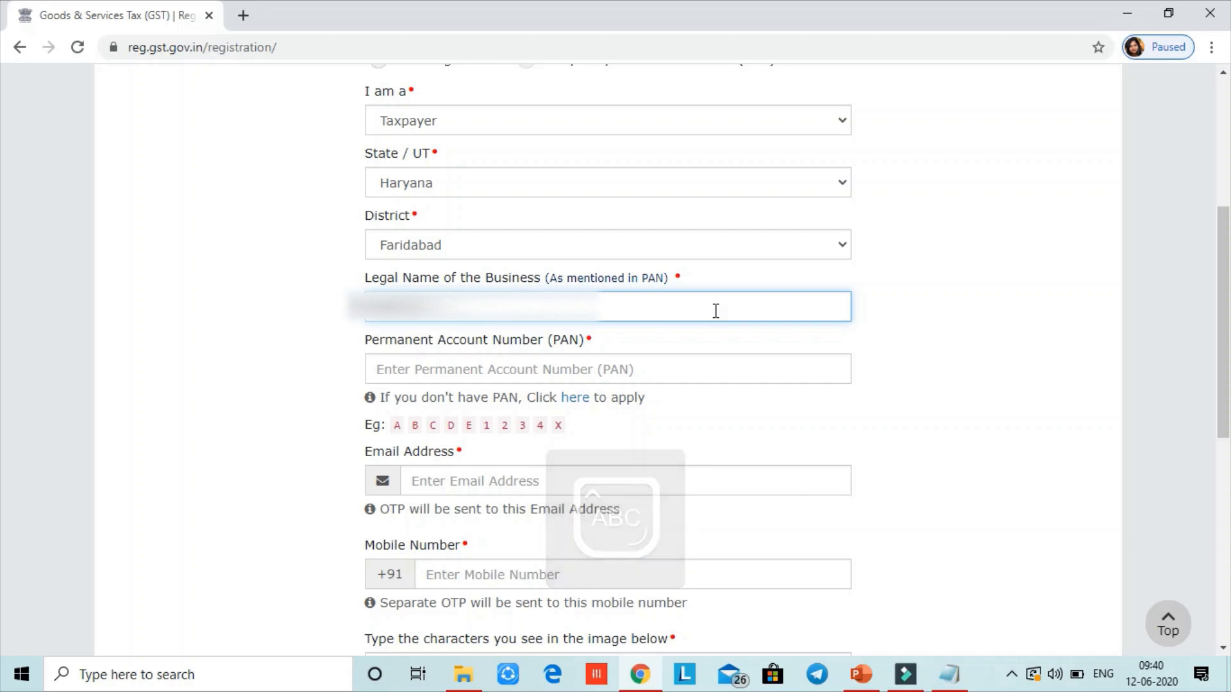
pyautogui.press('BackSpace')
pyautogui.press('BackSpace')
pyautogui.press('BackSpace')
pyautogui.press('BackSpace')
pyautogui.press('BackSpace')
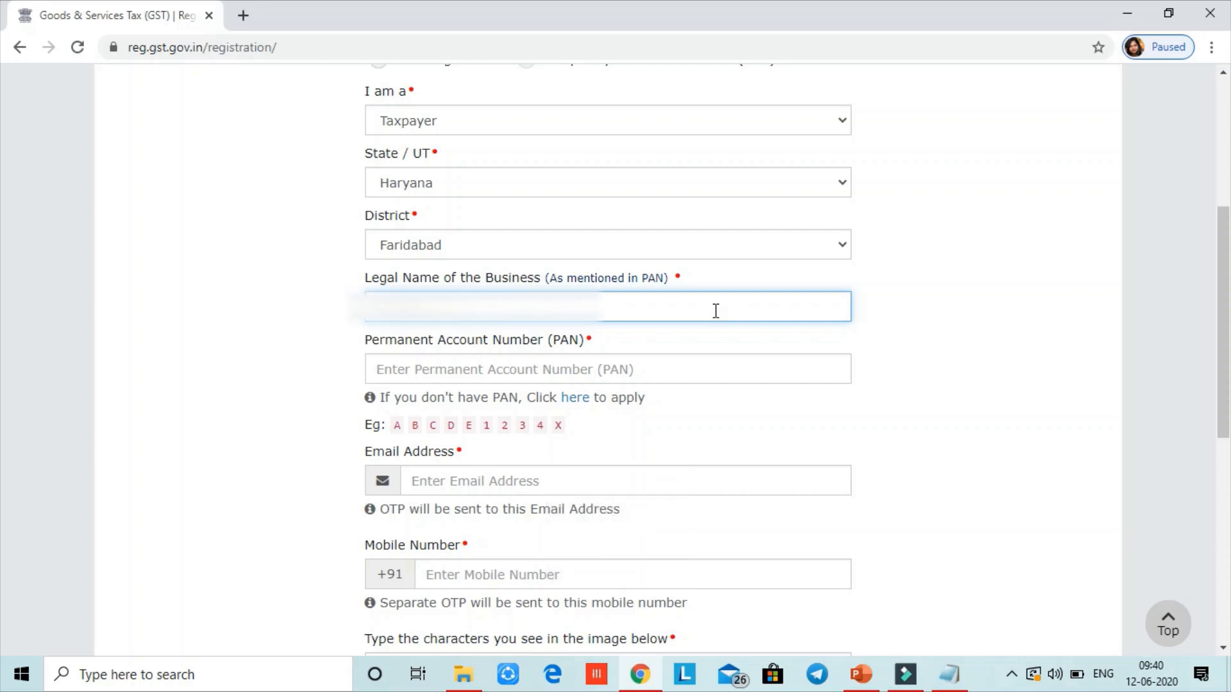
pyautogui.write('***')
pyautogui.press('BackSpace')
pyautogui.press('BackSpace')
pyautogui.press('BackSpace')
pyautogui.press('BackSpace')
pyautogui.press('BackSpace')
pyautogui.press('BackSpace')
pyautogui.press('Tab')
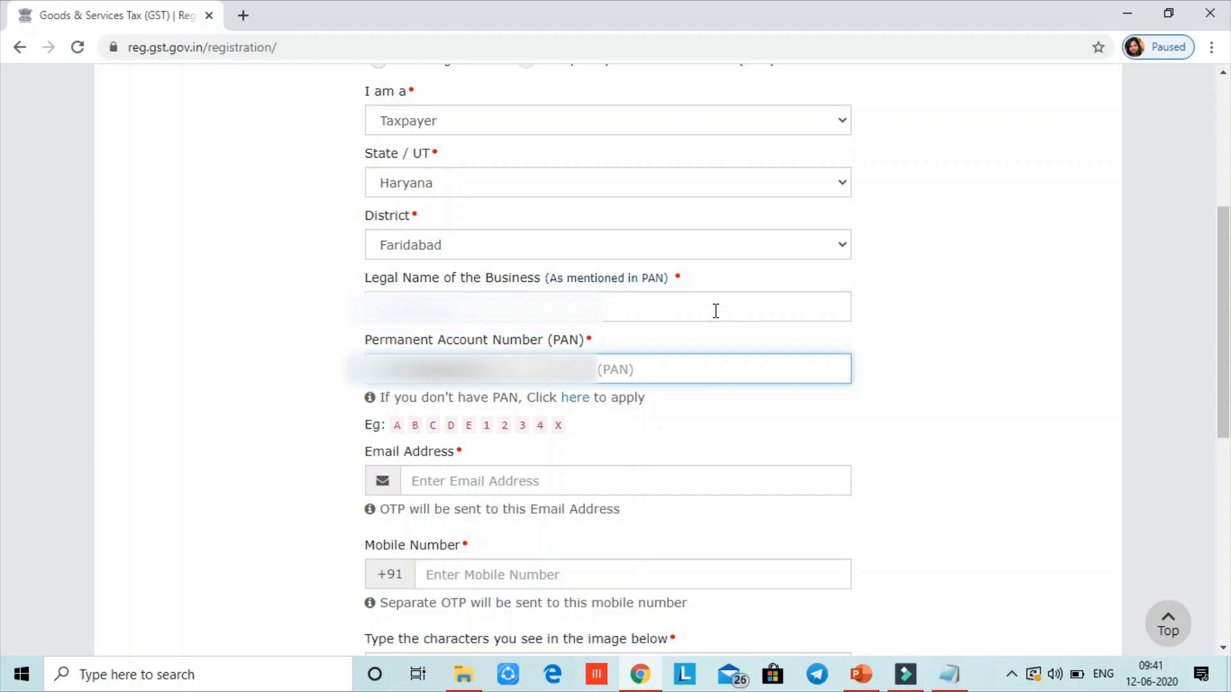
pyautogui.hotkey('ctrl', 'v')
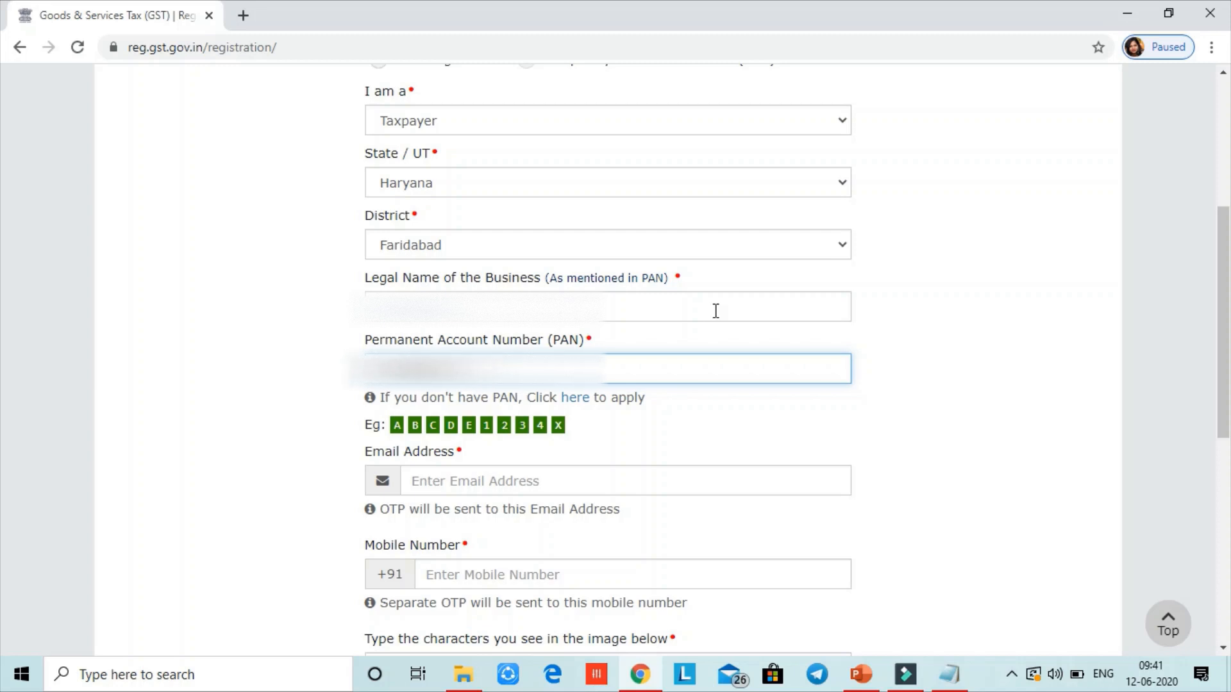
# Move past the e-mail and mobile fields and type the captcha characters shown
pyautogui.press('Tab')
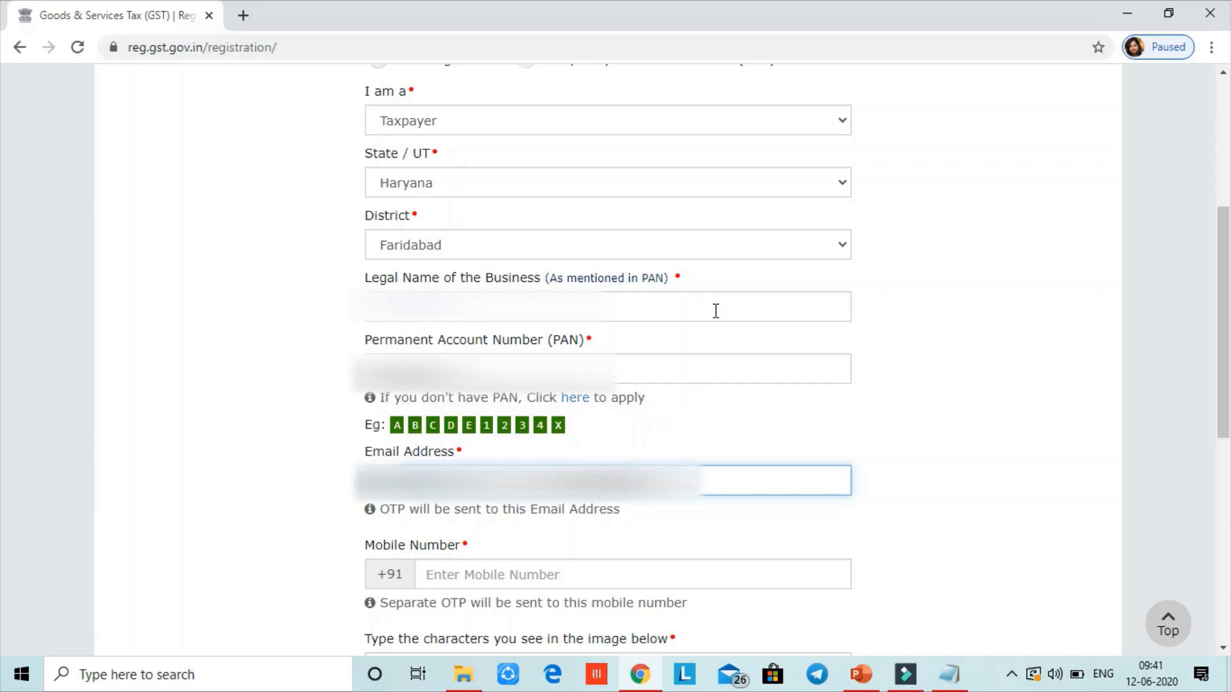
pyautogui.press('Tab')
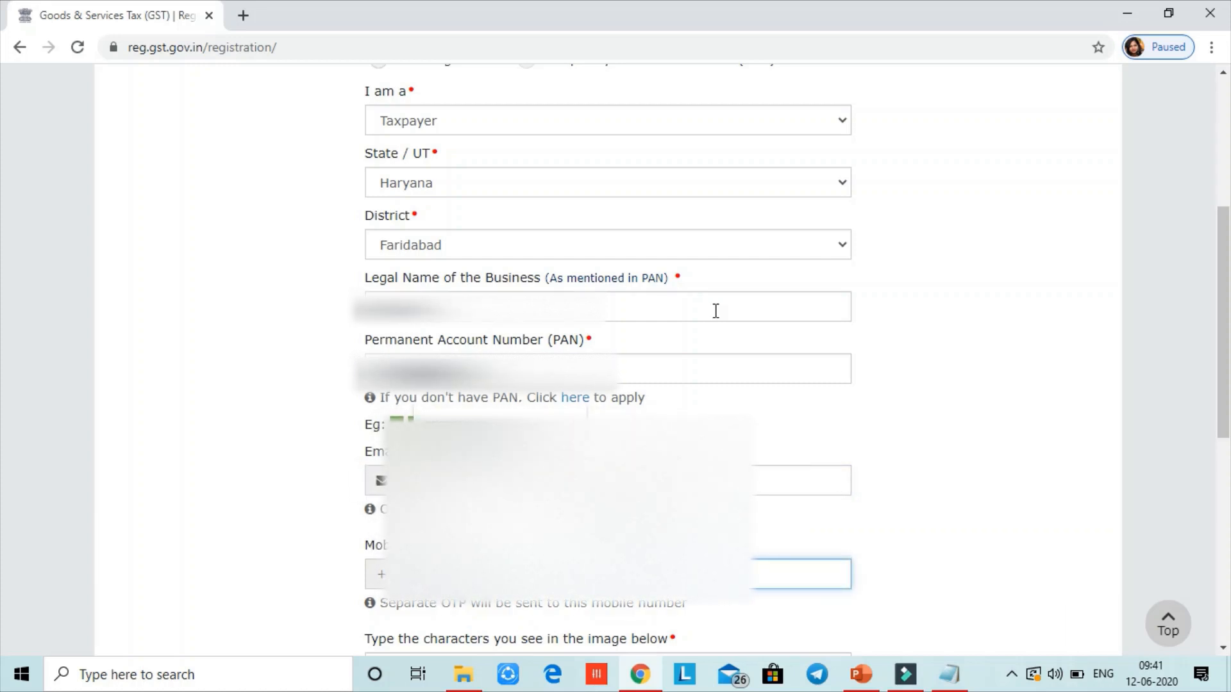
pyautogui.press('Tab')
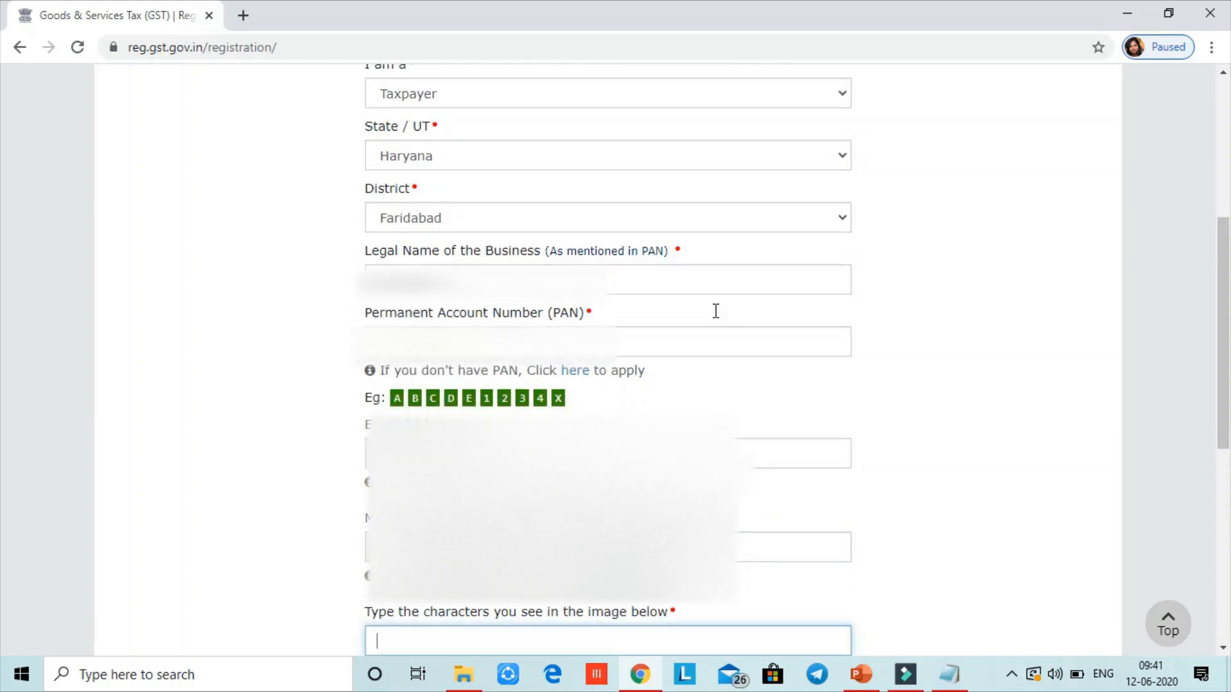
pyautogui.scroll(-3, 4, 349)
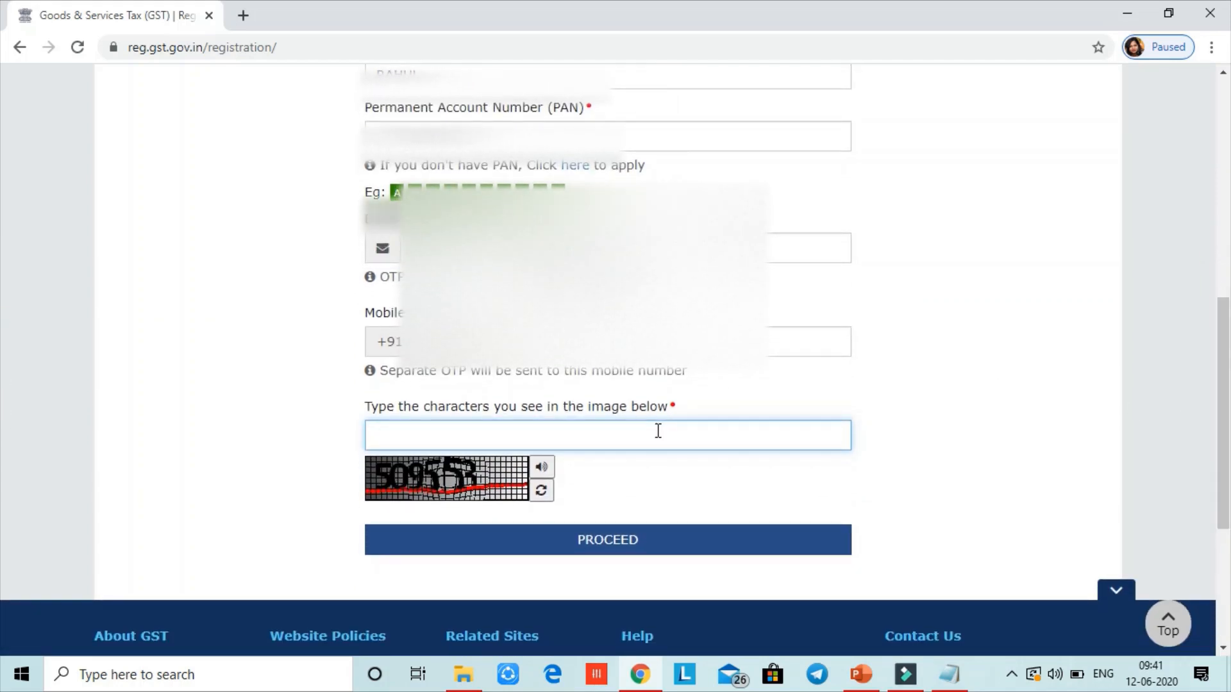
pyautogui.write('50955')
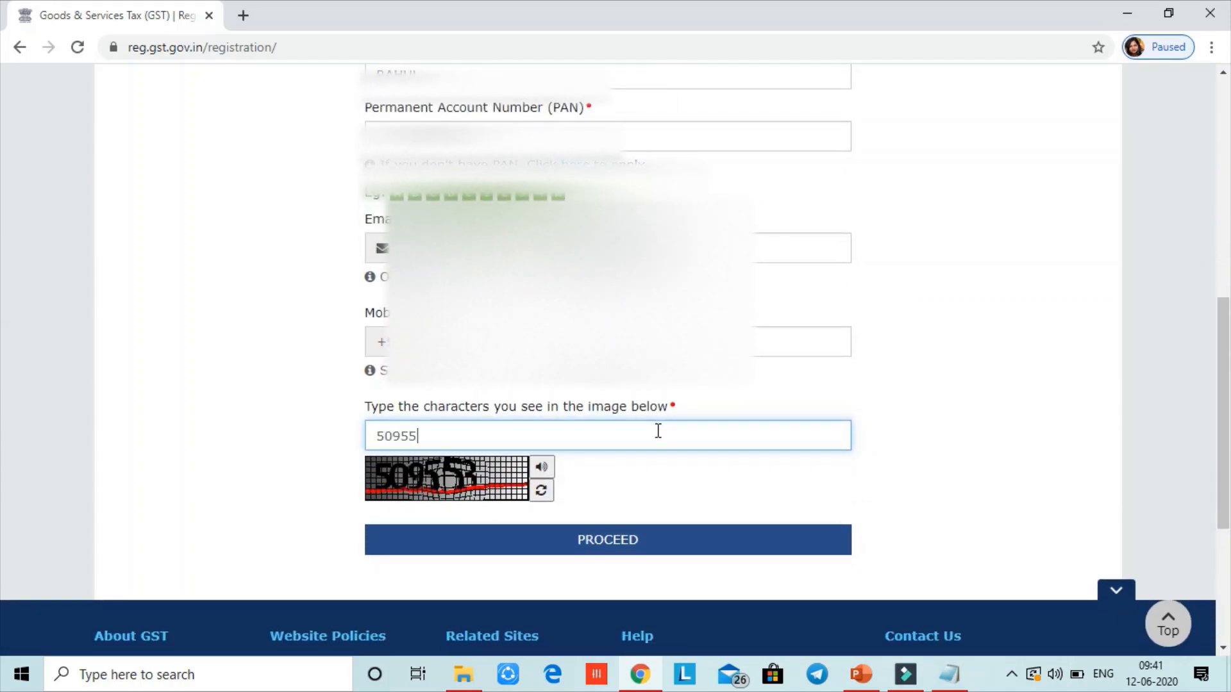
pyautogui.write('3')
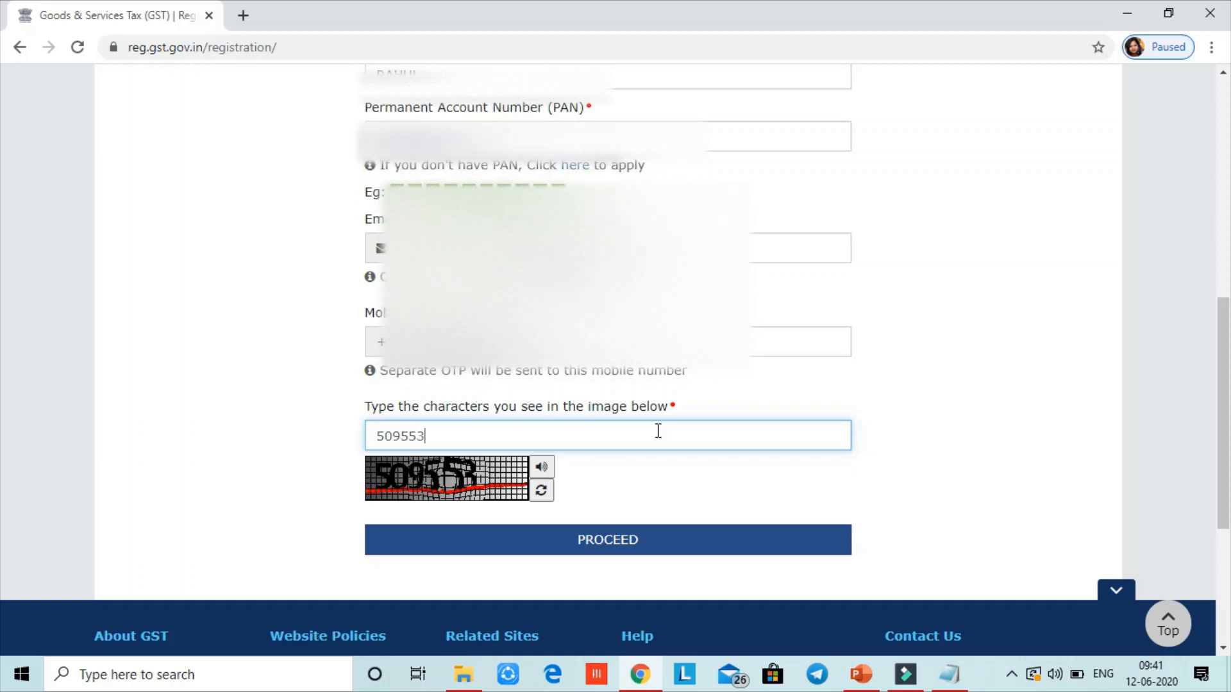
pyautogui.press('Tab')
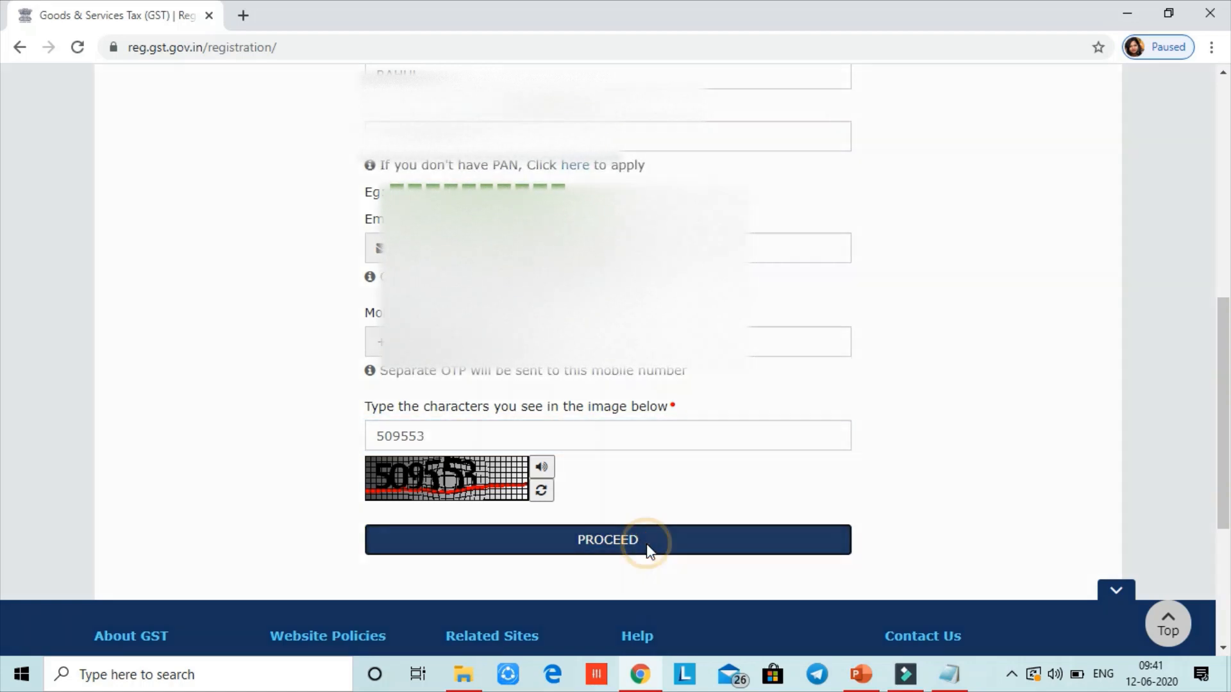
# Proceed from Part A, enter the mobile and email OTPs, and submit them for verification
pyautogui.click(647, 545)
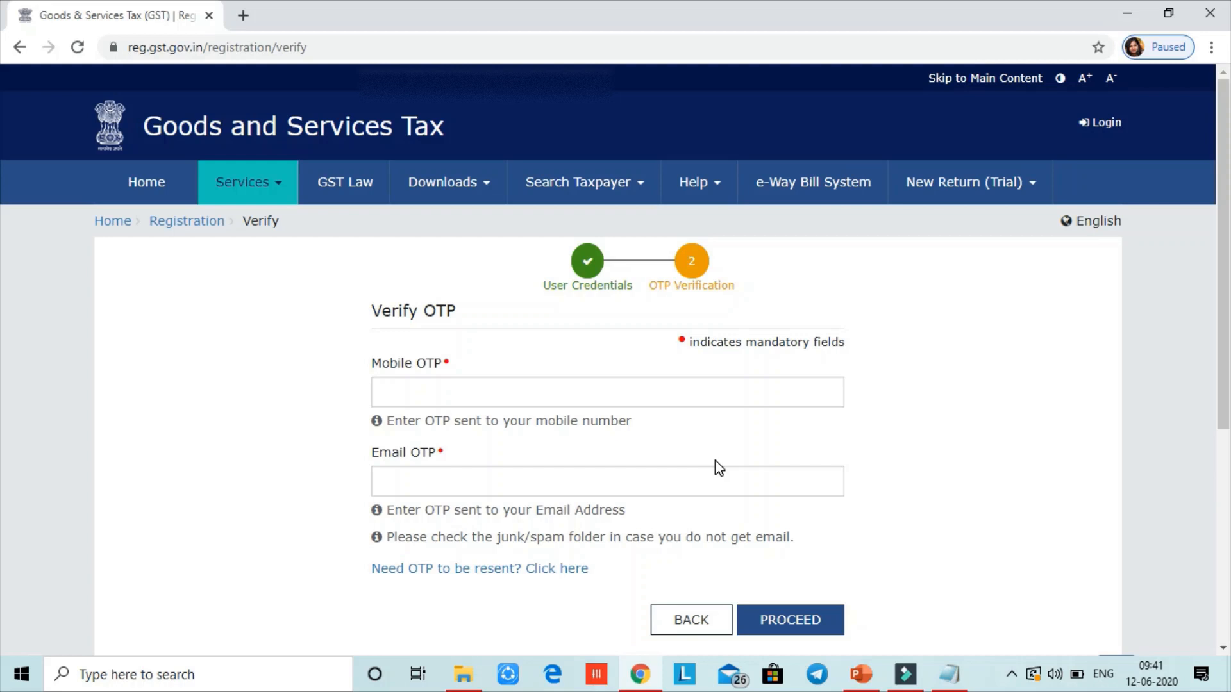
pyautogui.click(718, 395)
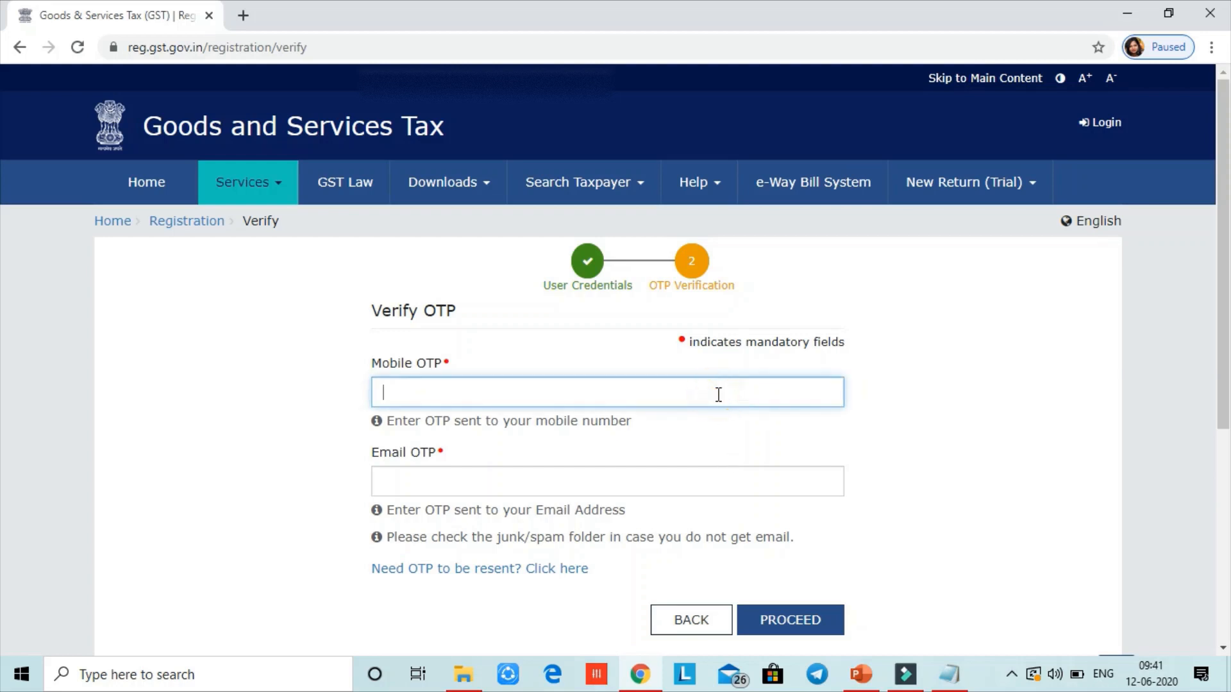
pyautogui.write('••••••')
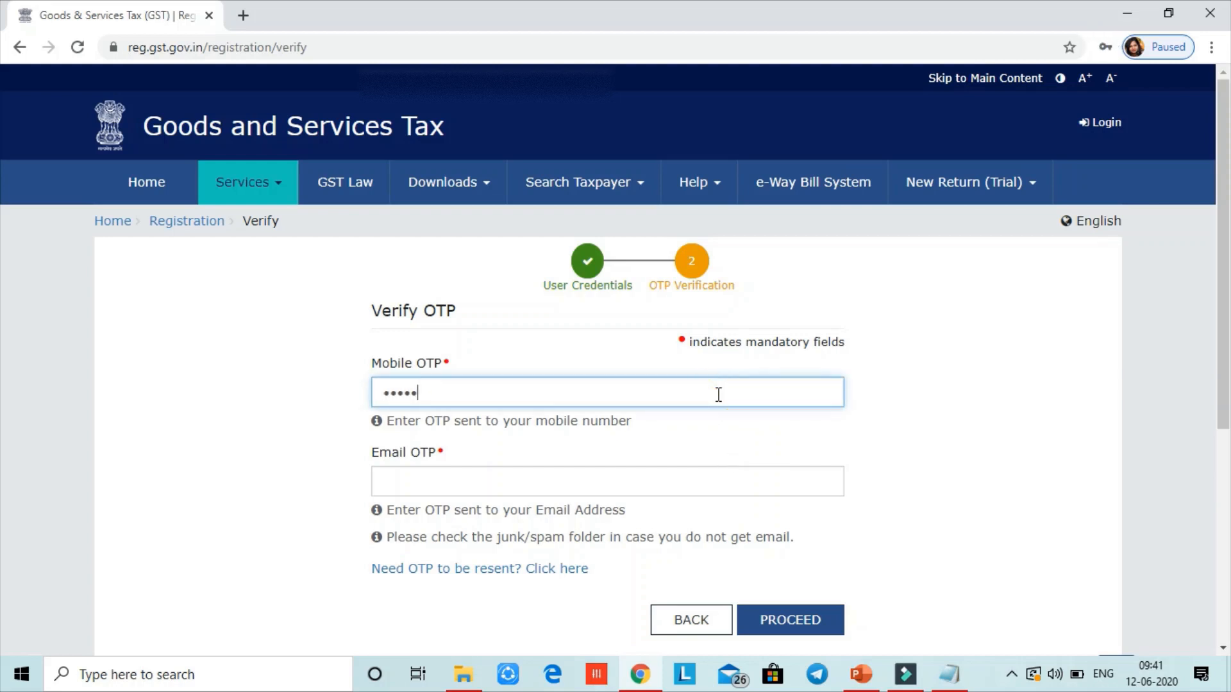
pyautogui.click(597, 477)
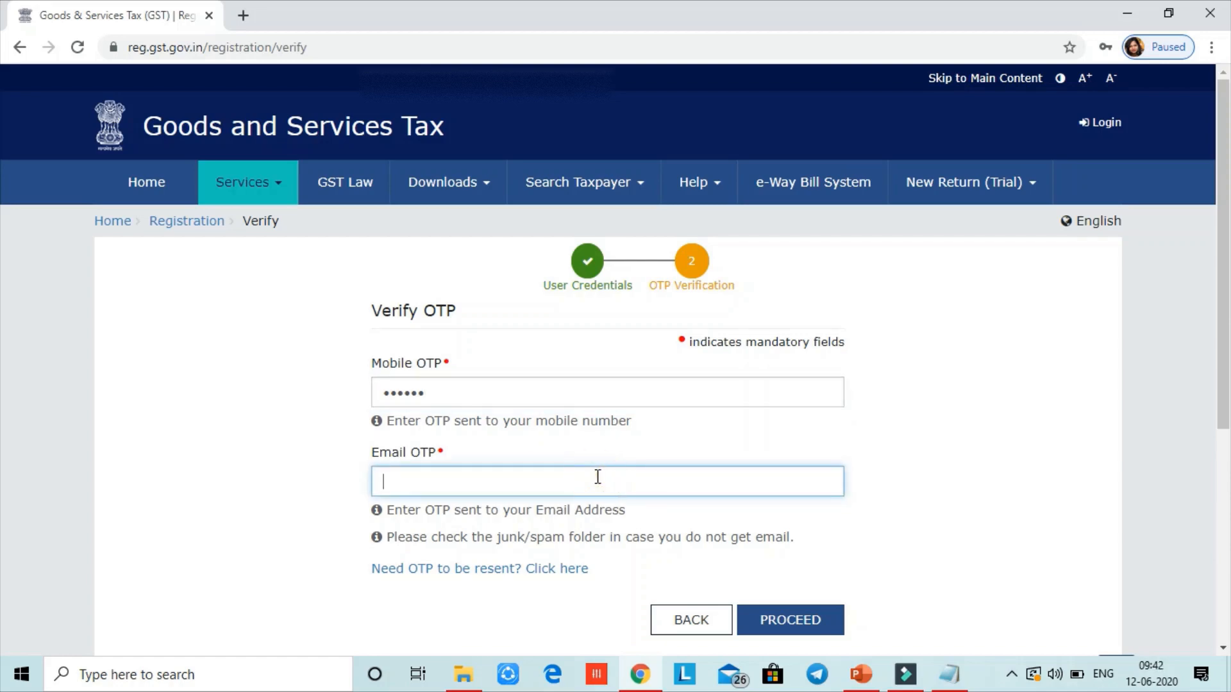
pyautogui.write('••••••')
pyautogui.click(778, 618)
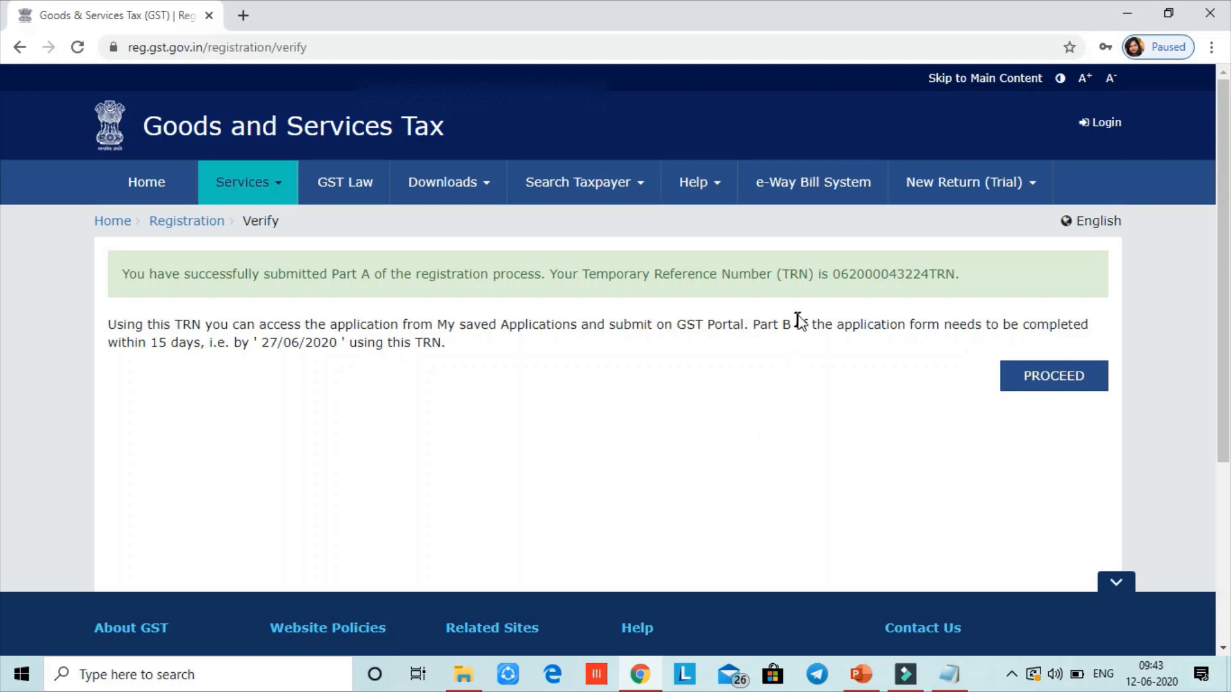
# Copy the Temporary Reference Number and log in with it plus the captcha
pyautogui.doubleClick(837, 276)
pyautogui.hotkey('ctrl', 'c')
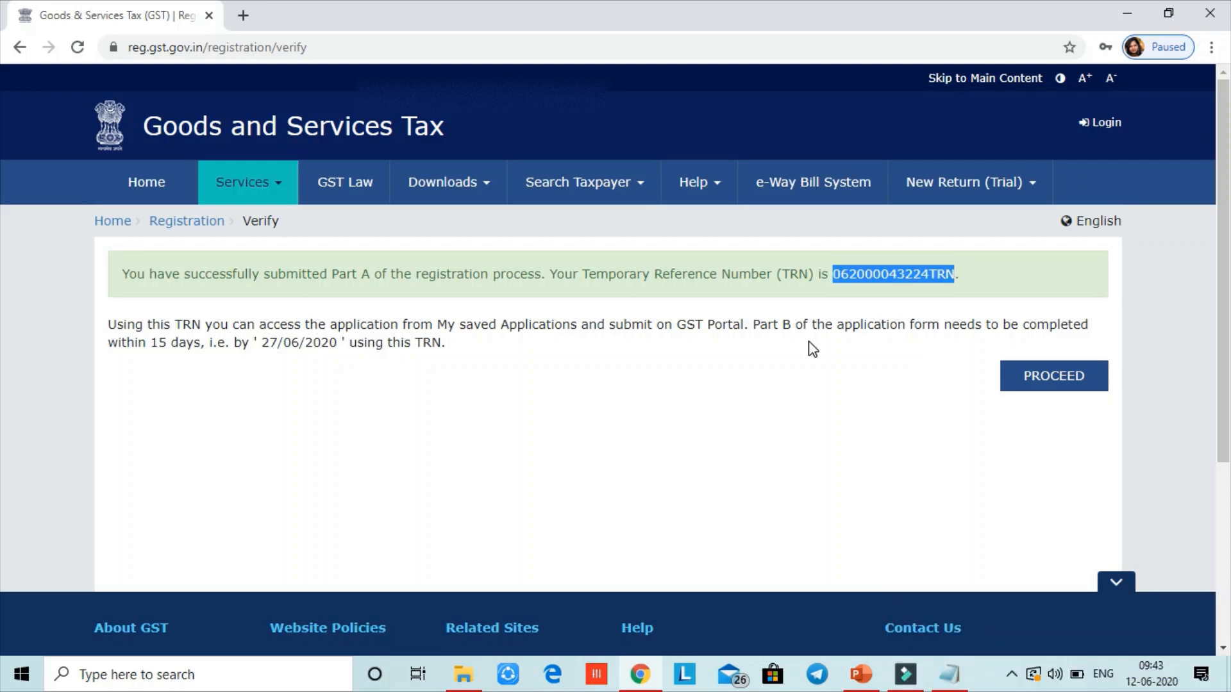
pyautogui.click(1027, 379)
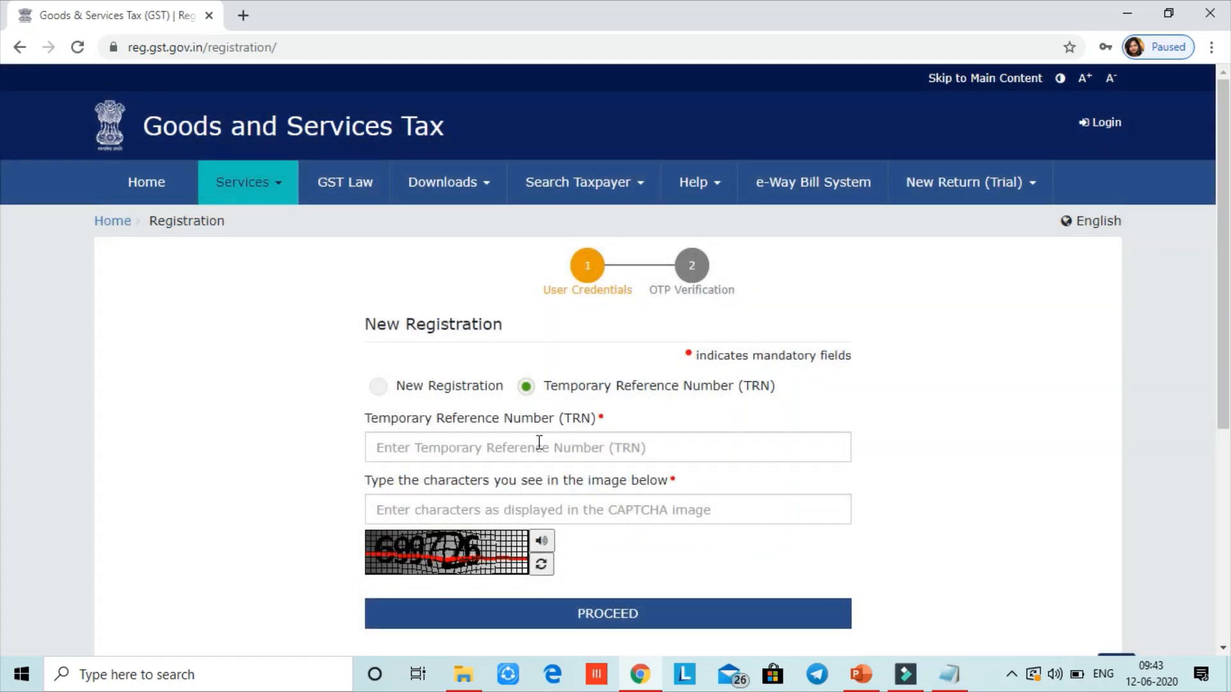
pyautogui.click(537, 442)
pyautogui.hotkey('ctrl', 'v')
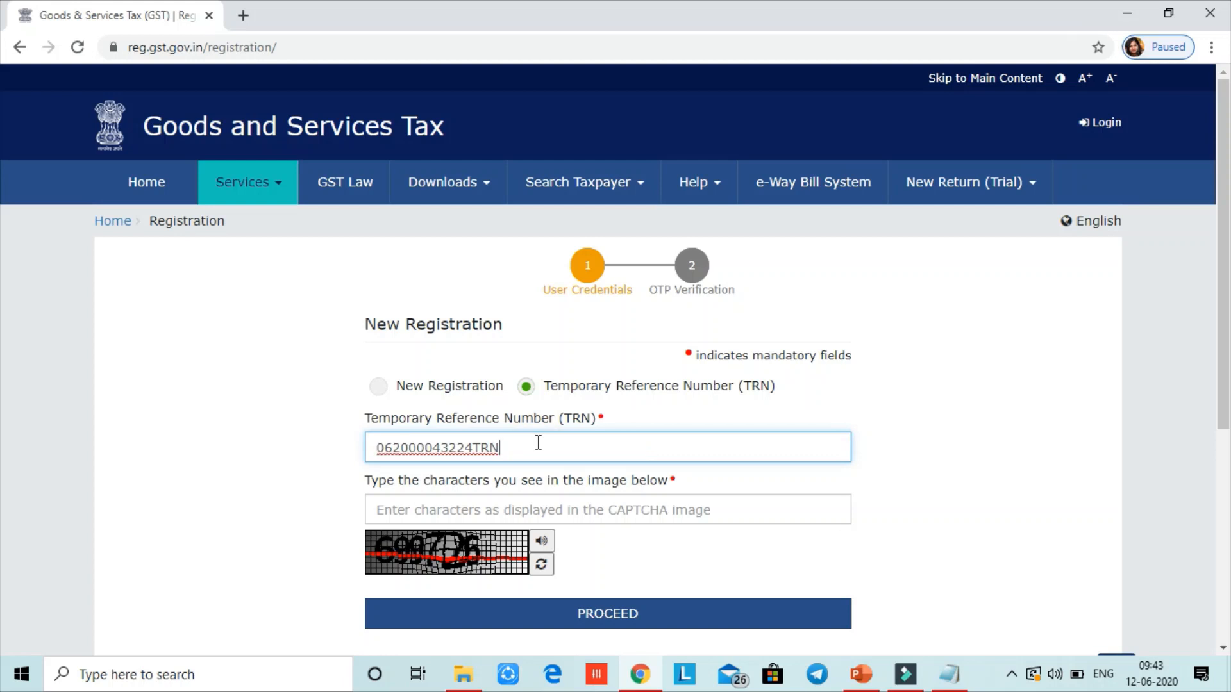
pyautogui.press('Tab')
pyautogui.write('69972')
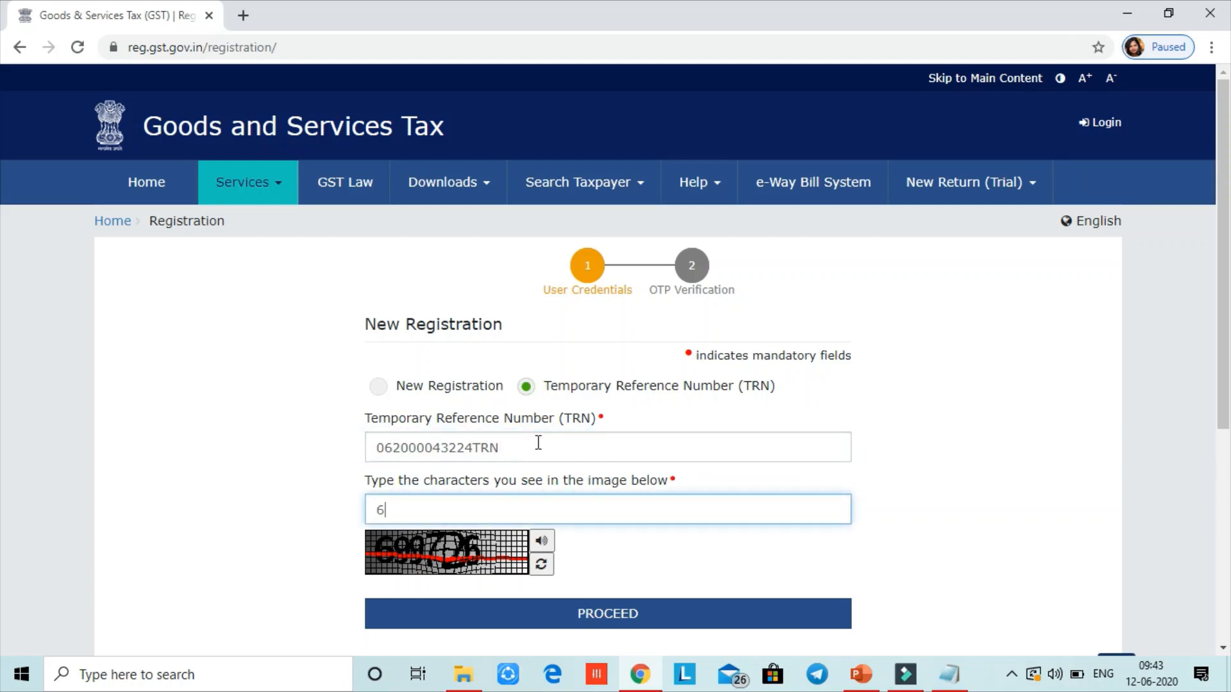
pyautogui.write('6')
pyautogui.click(593, 617)
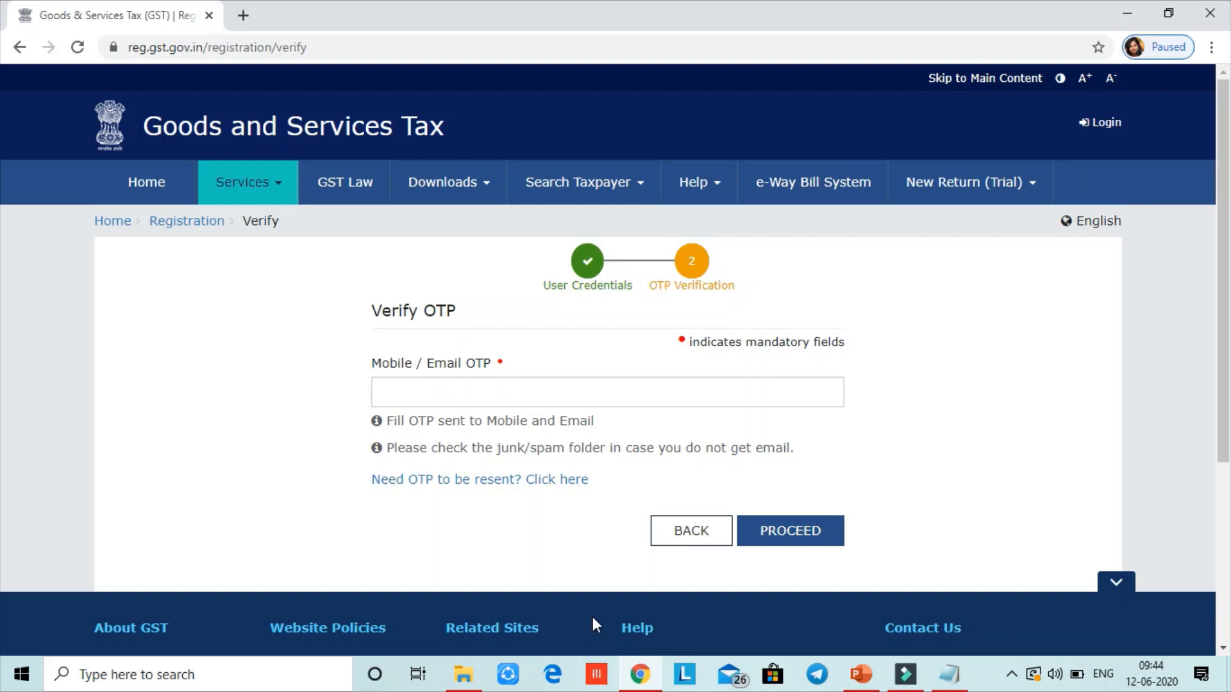
# Submit the mobile/email OTP and open the saved GST REG-01 draft for editing
pyautogui.click(597, 398)
pyautogui.write('12')
pyautogui.write('••')
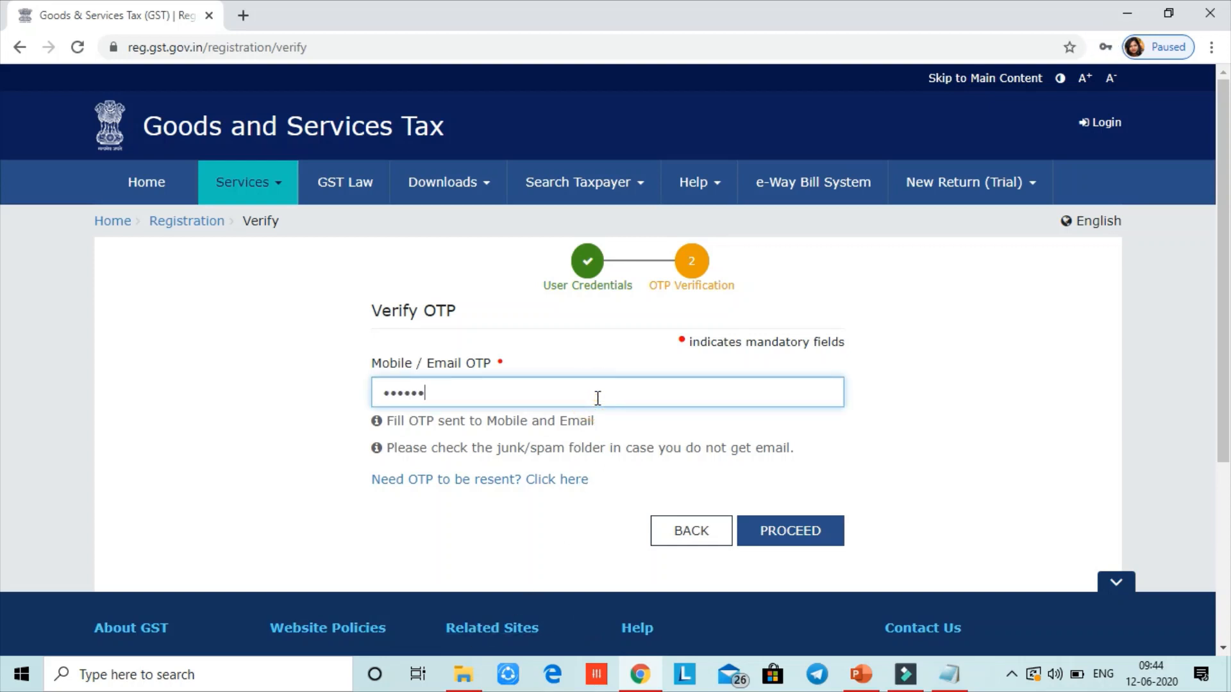
pyautogui.click(769, 535)
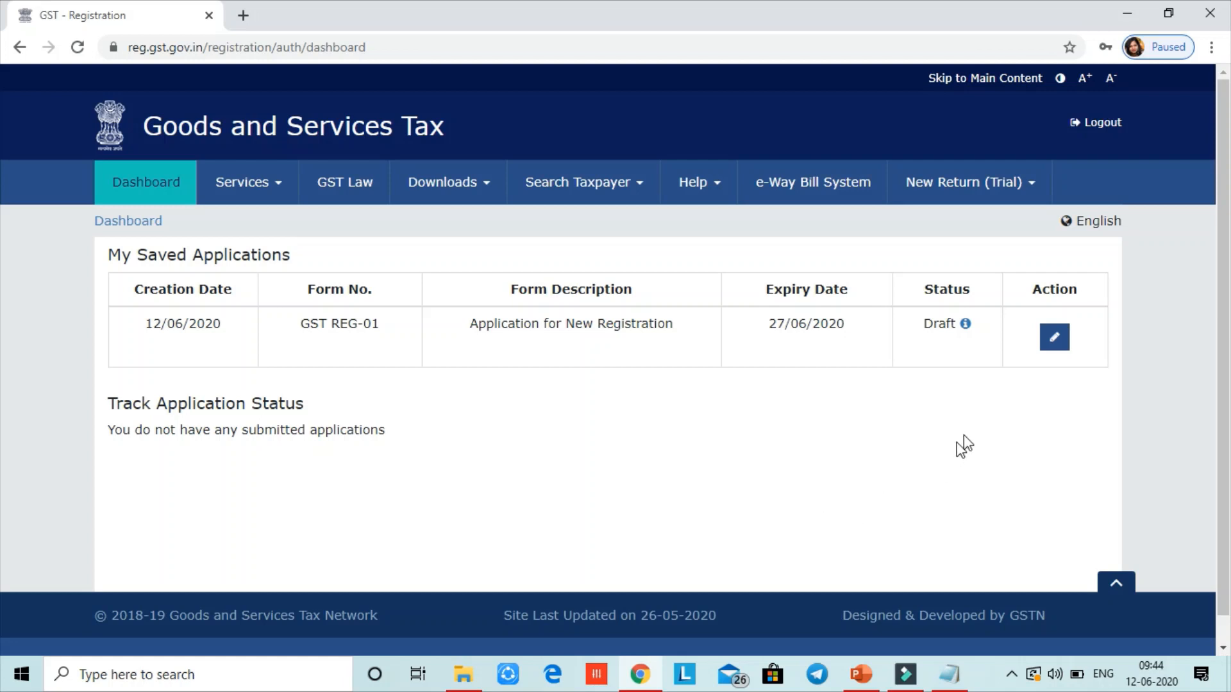
pyautogui.click(1055, 338)
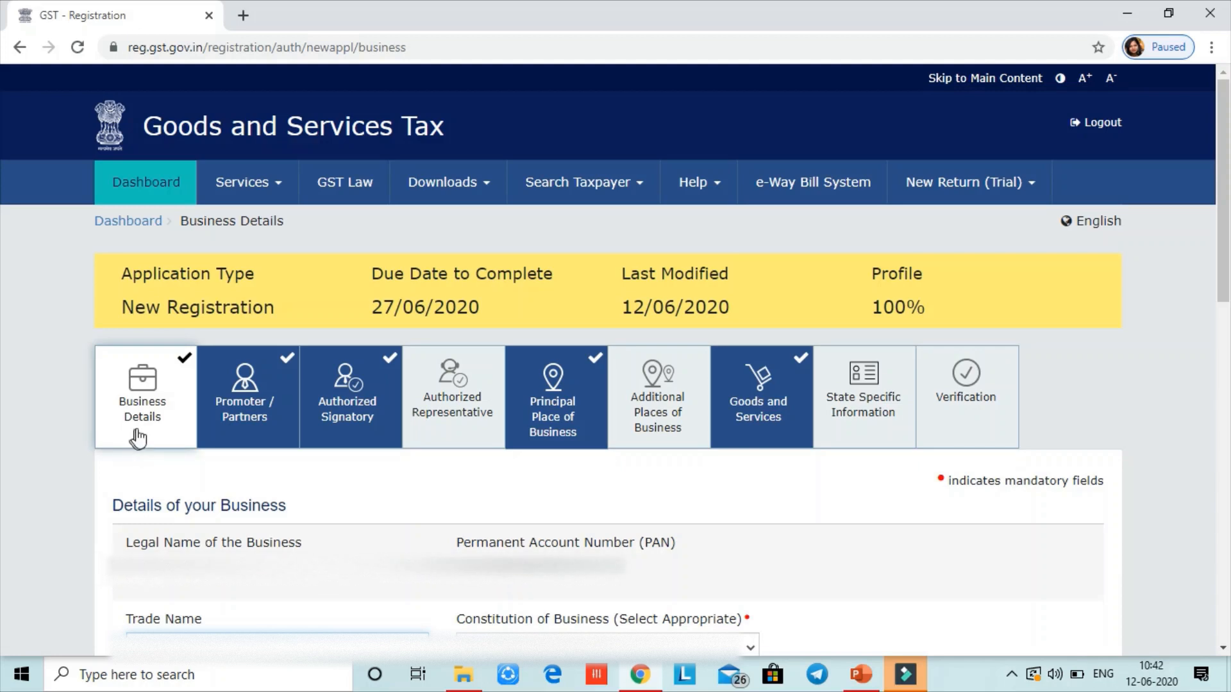
# Set Constitution of Business to Proprietorship
pyautogui.click(149, 428)
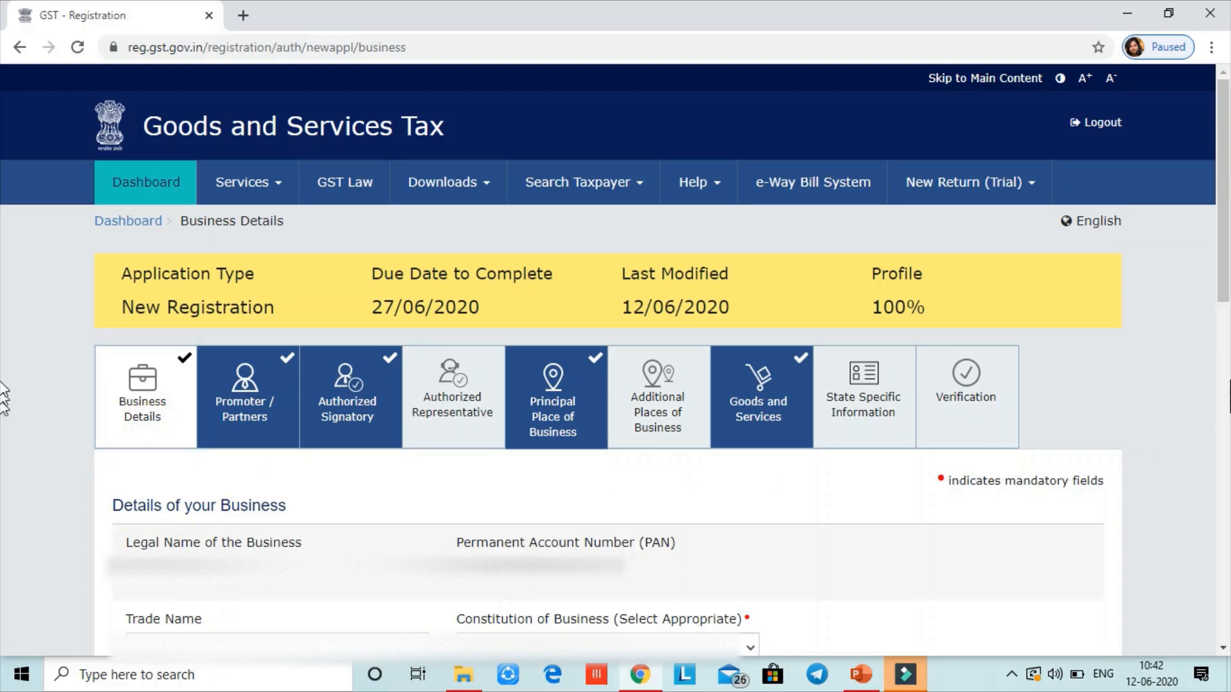
pyautogui.moveTo(1228, 278); pyautogui.dragTo(1212, 456)
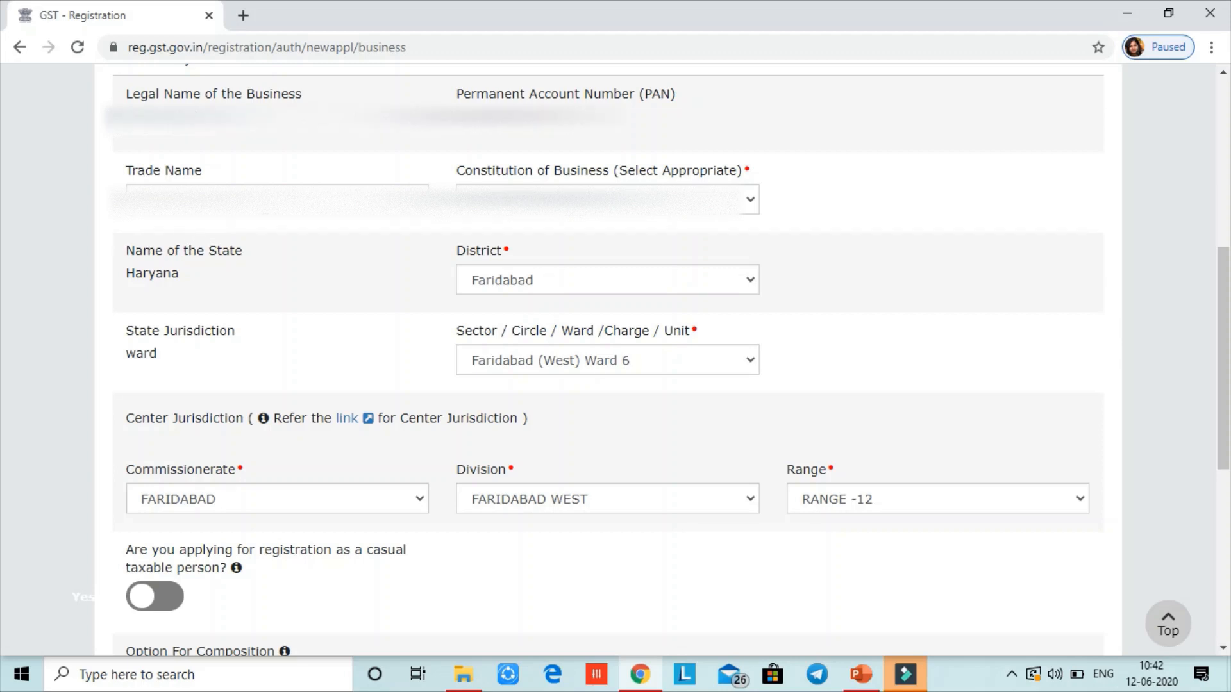
pyautogui.click(261, 201)
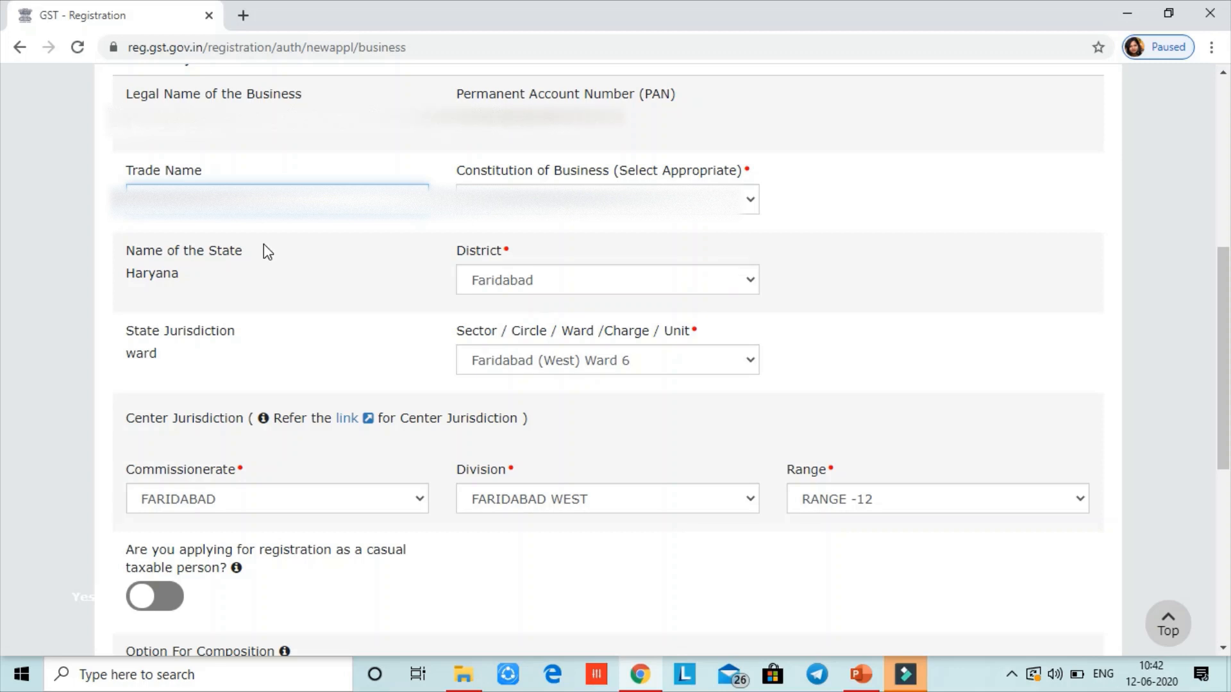
pyautogui.click(609, 200)
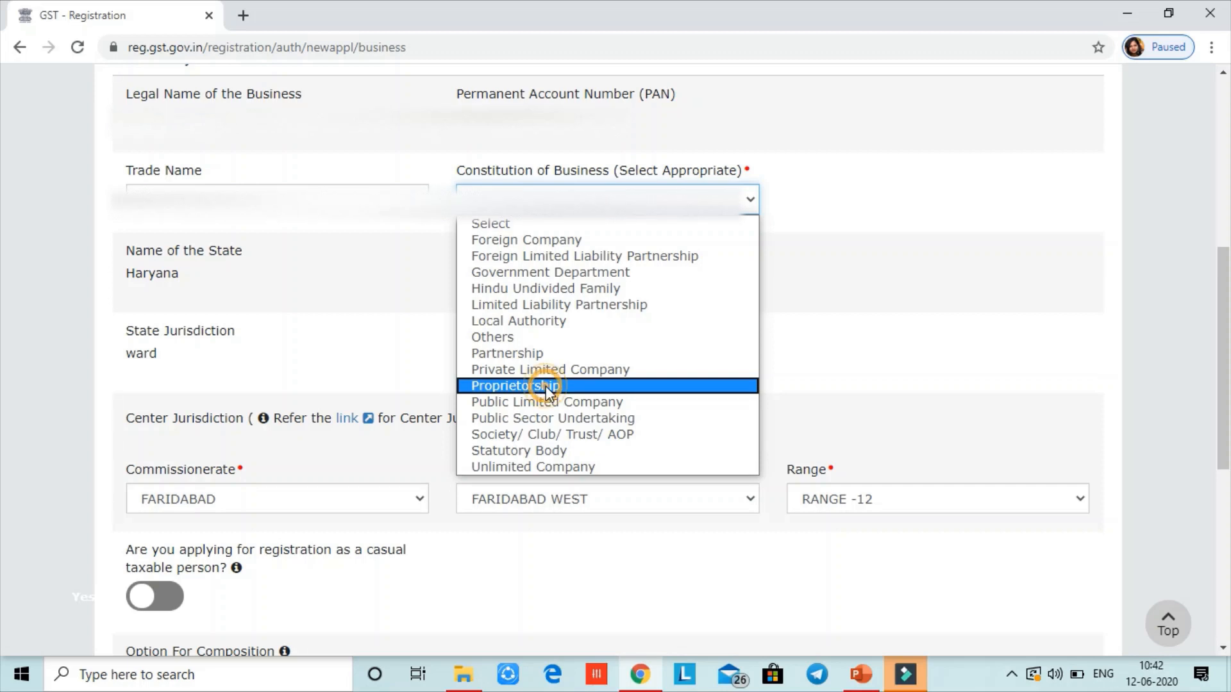
pyautogui.click(550, 388)
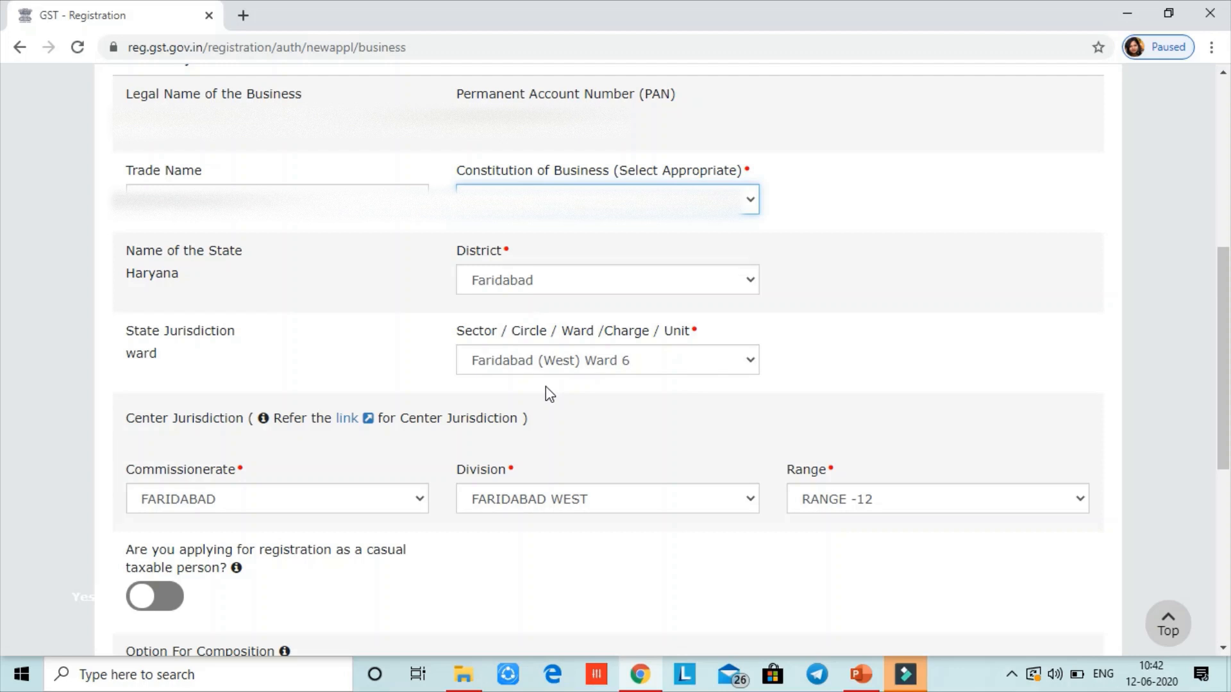
# Keep District as Faridabad and select Faridabad (South) Ward 6 as the sector/ward
pyautogui.click(602, 282)
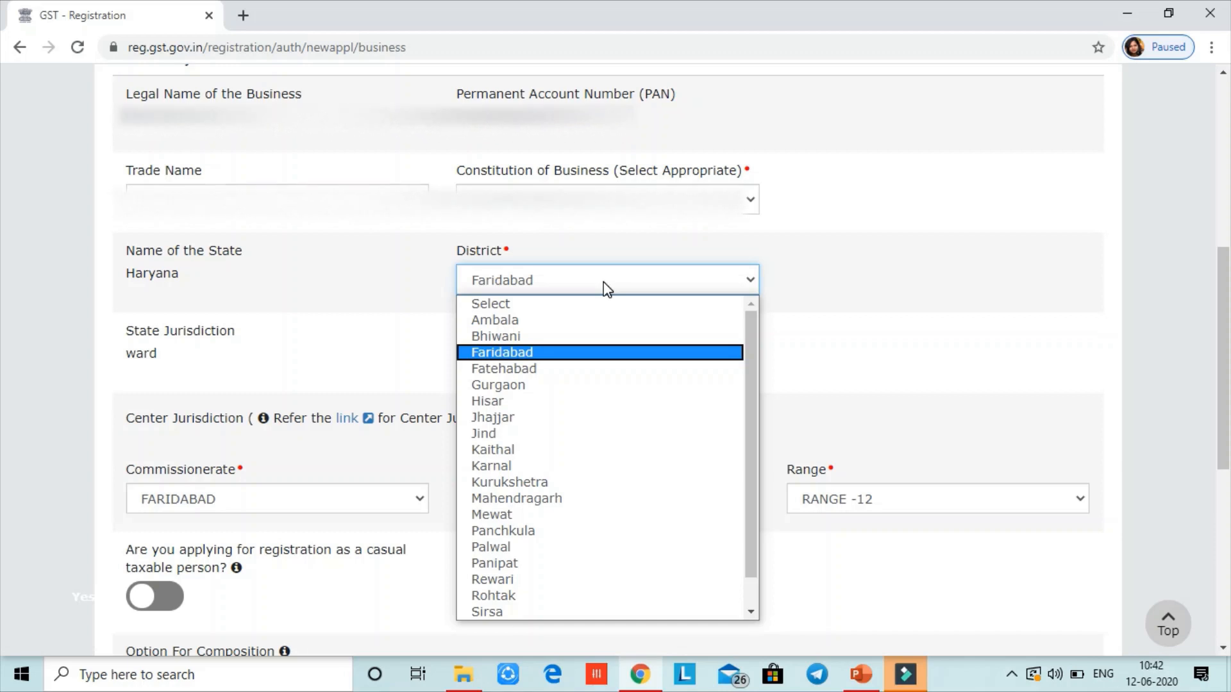
pyautogui.click(601, 279)
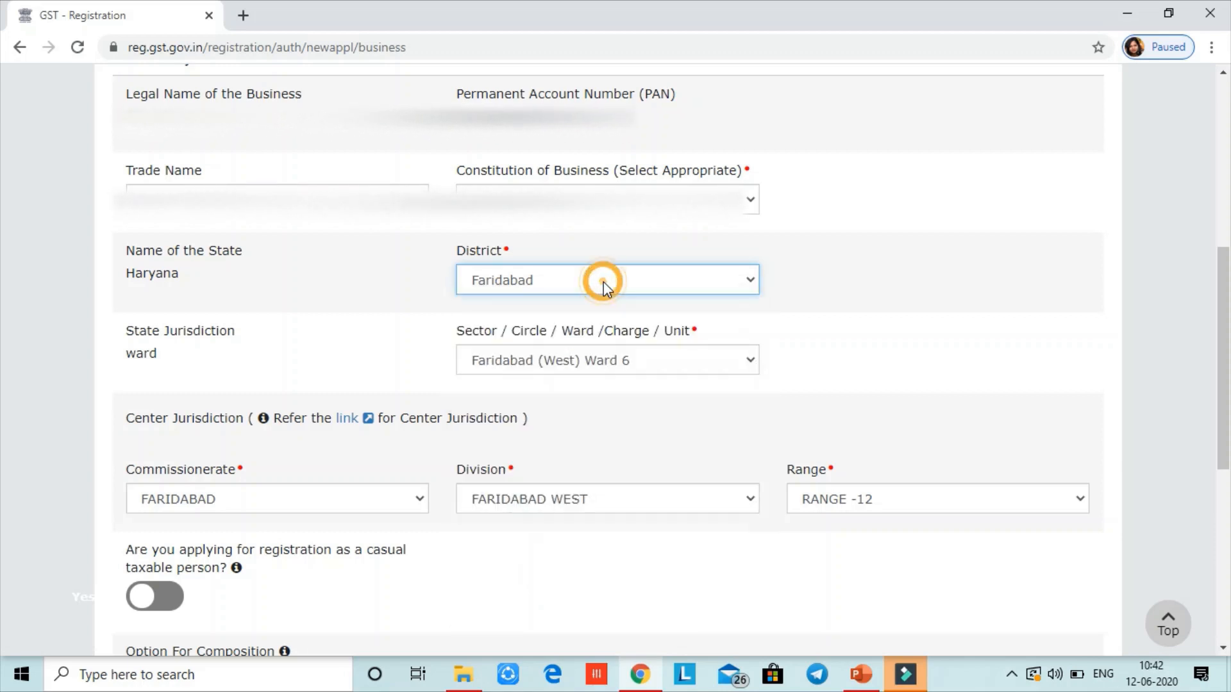
pyautogui.click(652, 362)
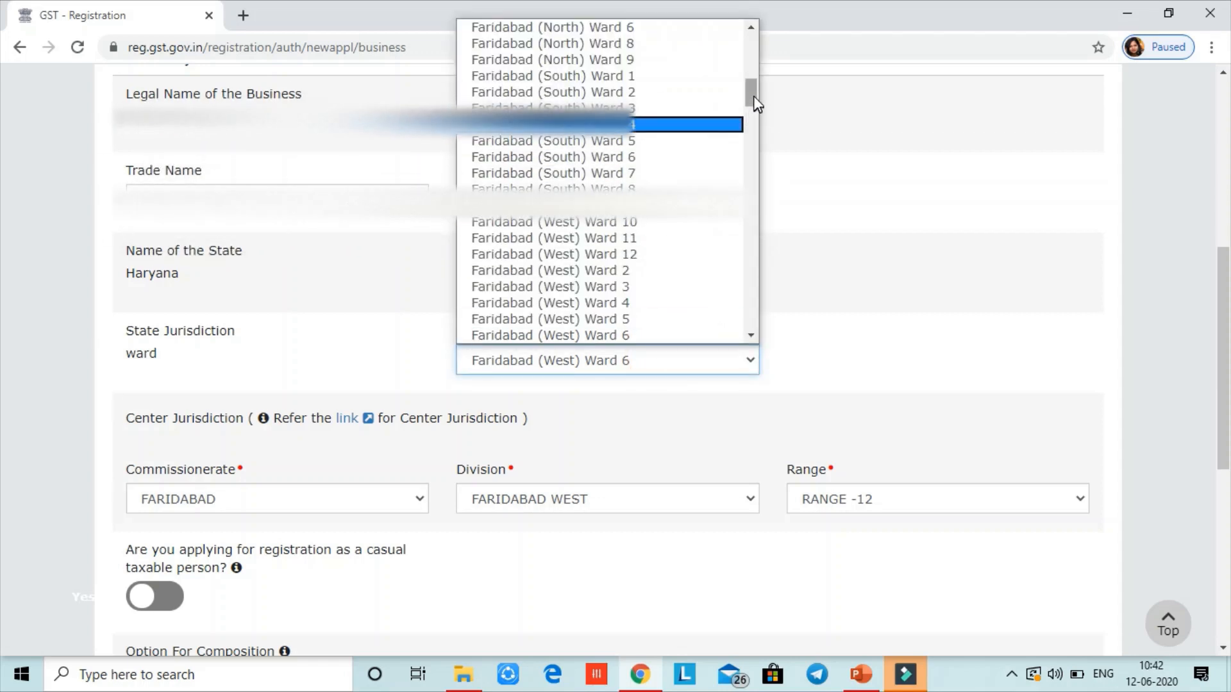
pyautogui.click(754, 96)
pyautogui.moveTo(1223, 398); pyautogui.dragTo(1219, 483)
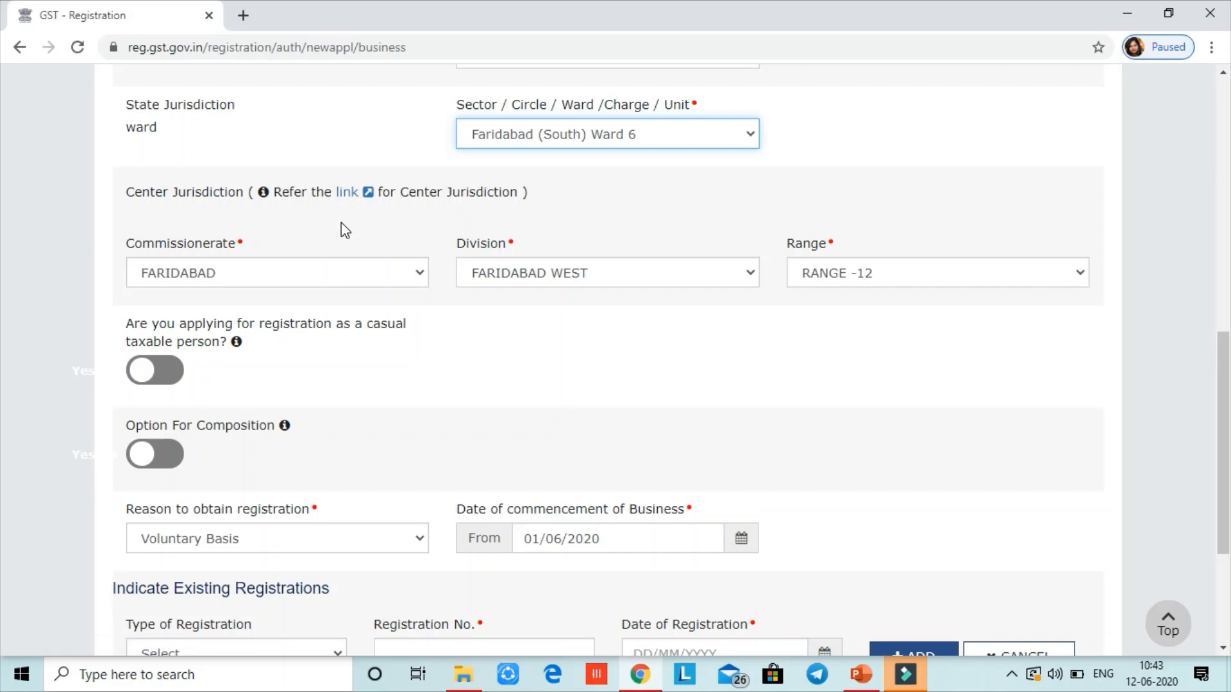
pyautogui.click(859, 272)
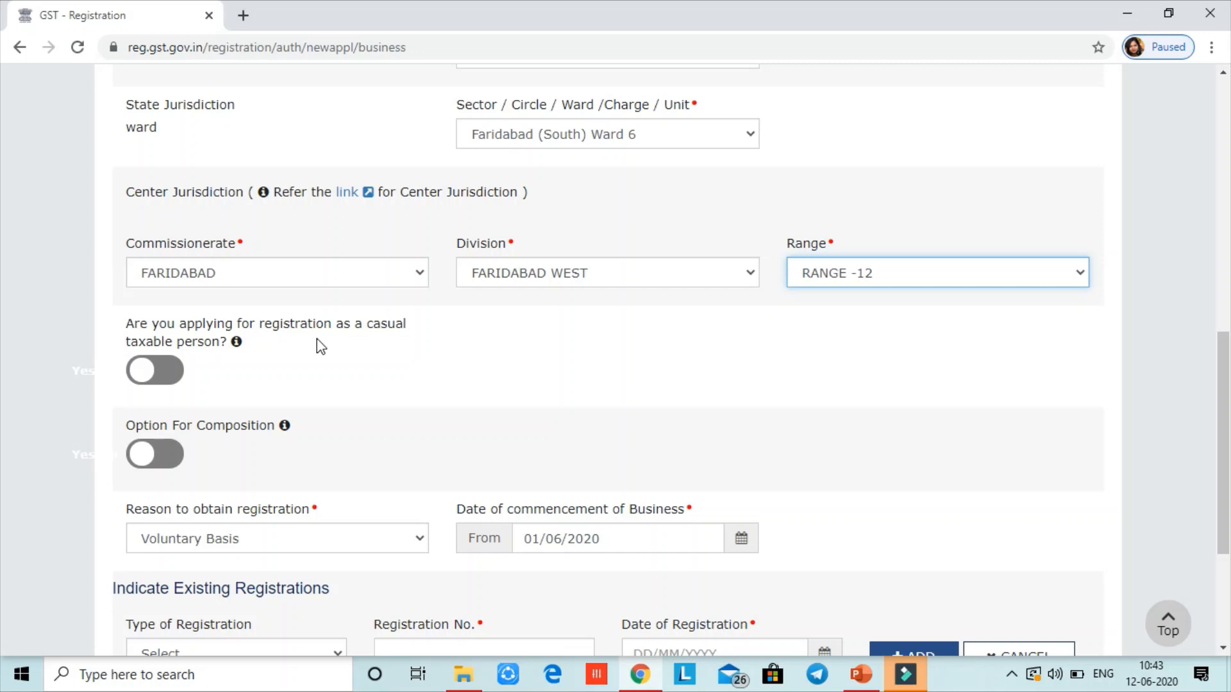
# Leave casual taxable and composition options off, choose Voluntary Basis as reason, and save
pyautogui.click(168, 374)
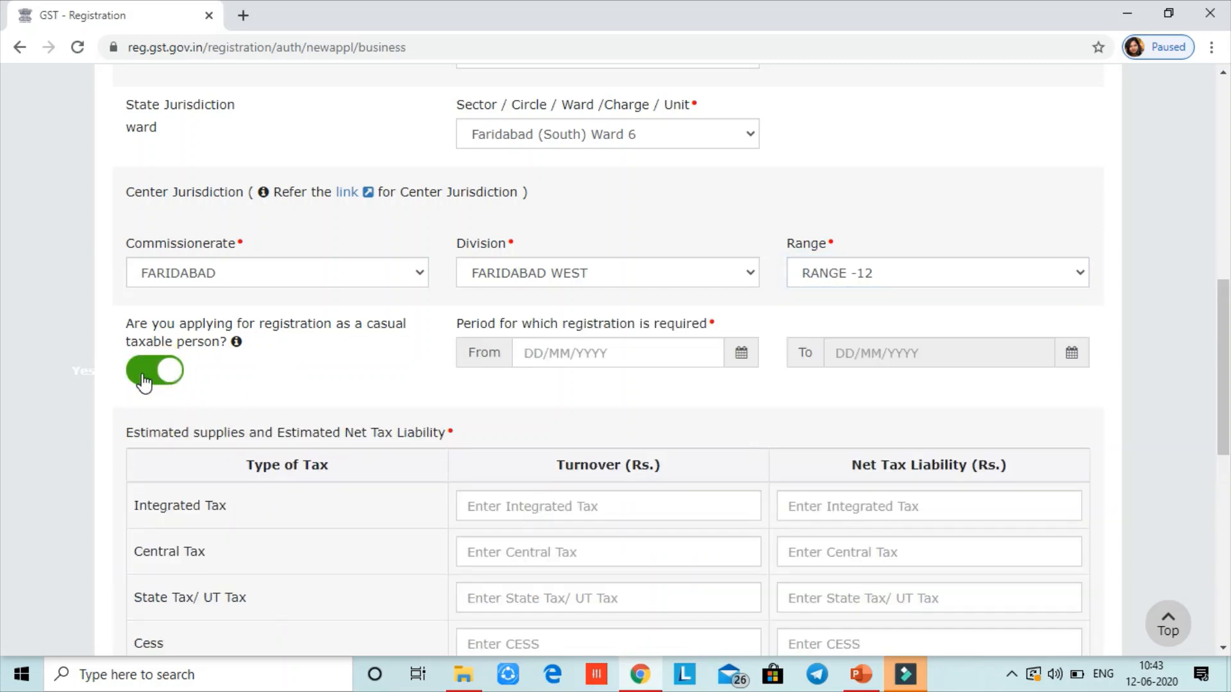
pyautogui.click(144, 380)
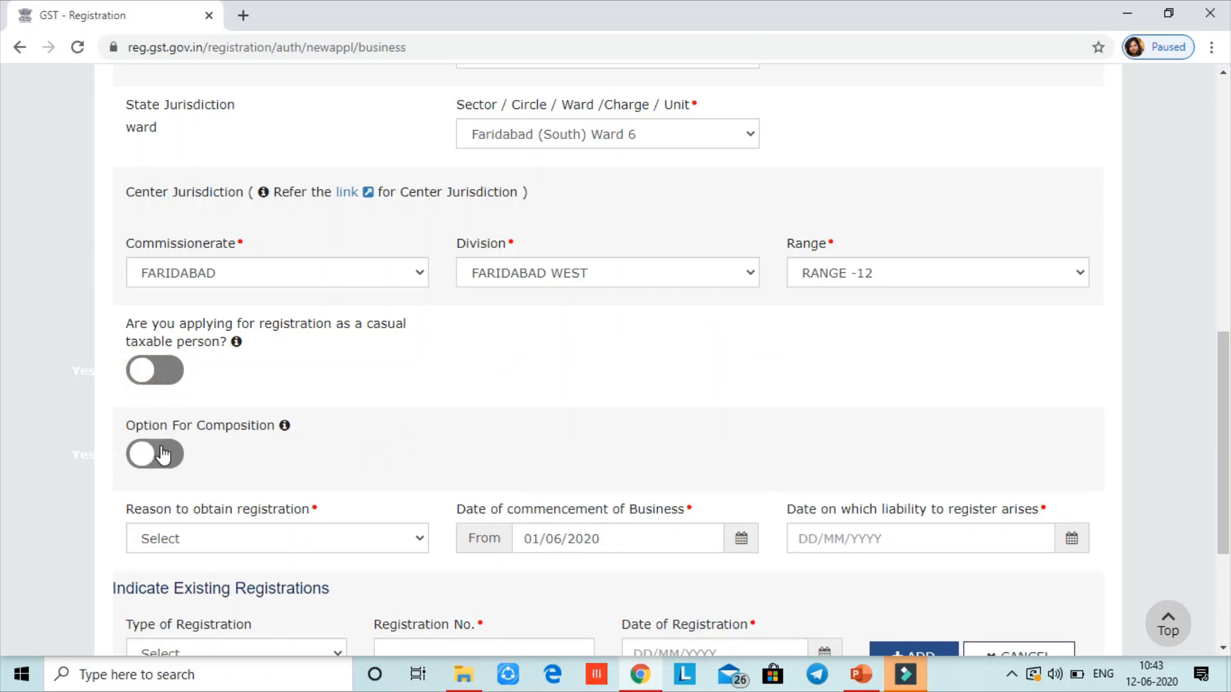
pyautogui.scroll(-2, 1195, 511)
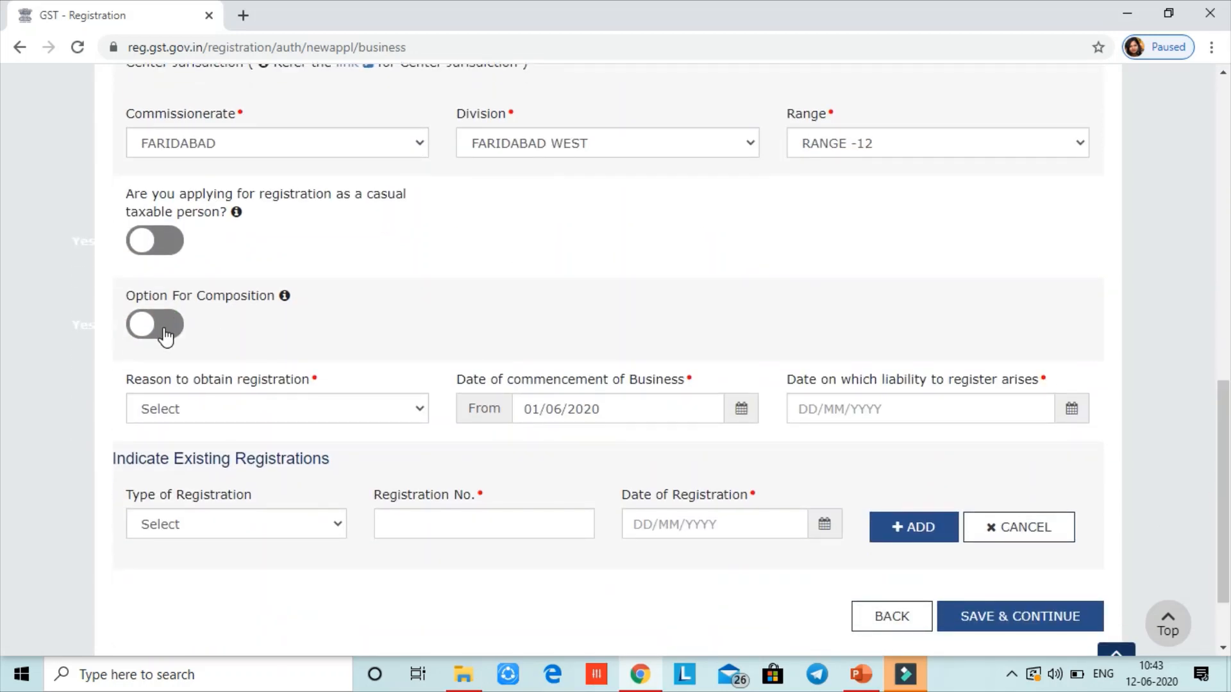
pyautogui.click(166, 335)
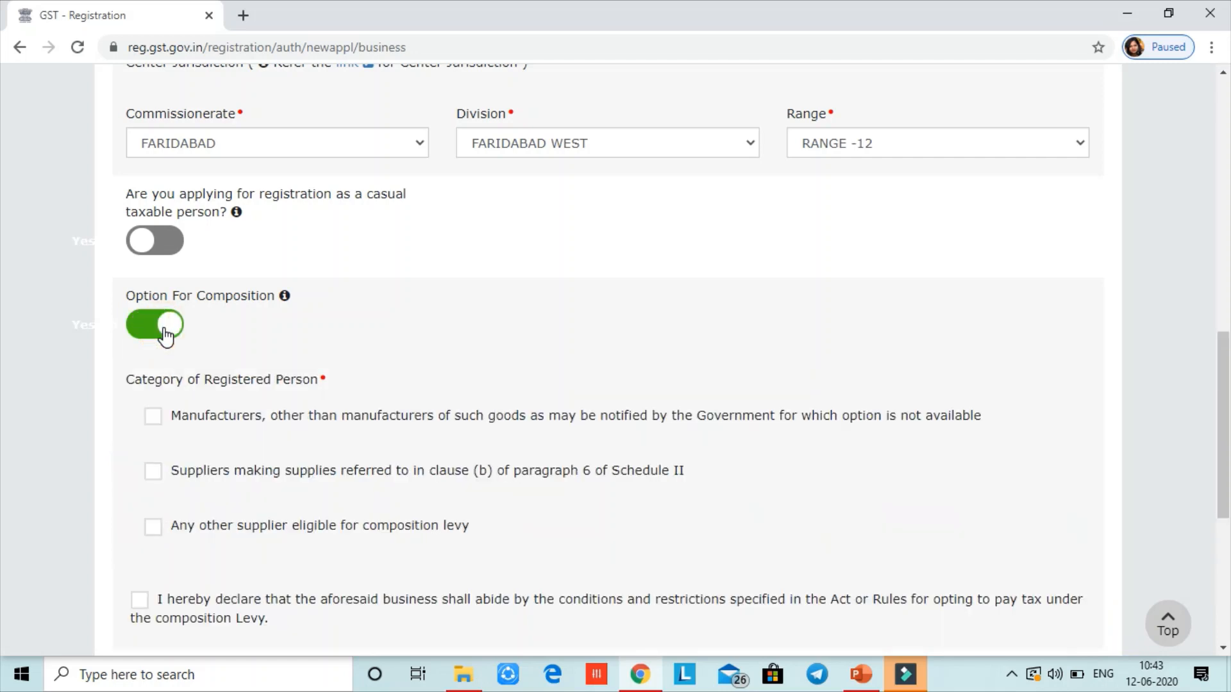
pyautogui.click(164, 332)
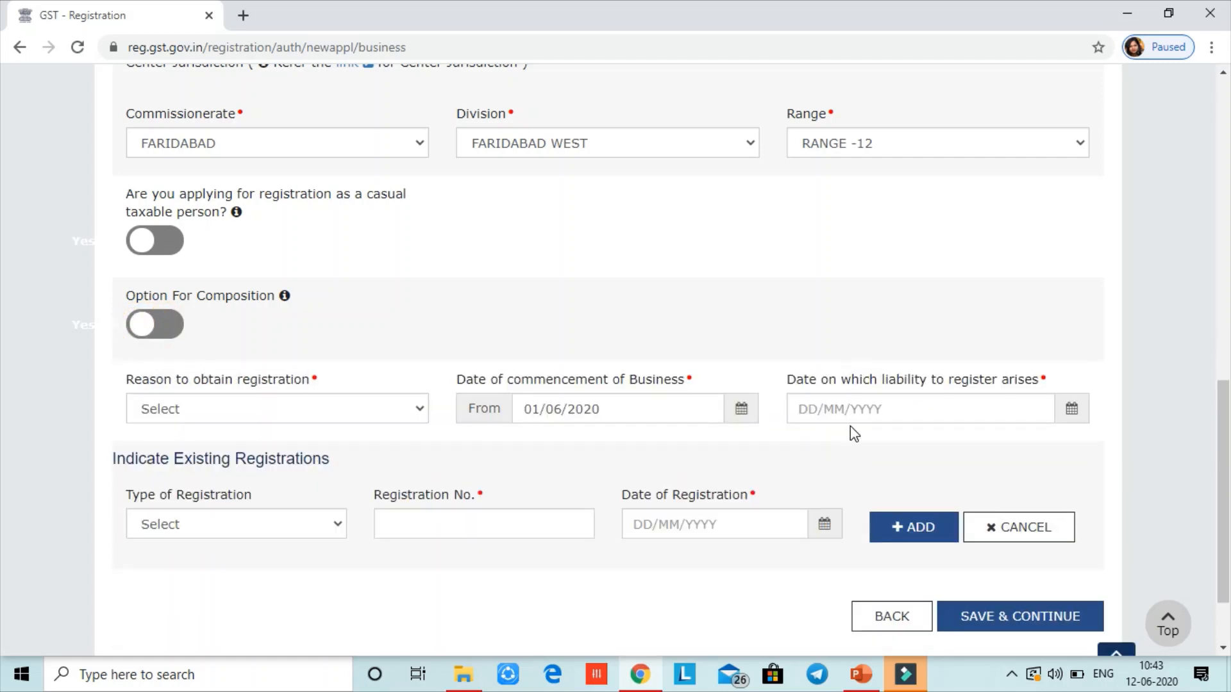
pyautogui.scroll(-2, 851, 467)
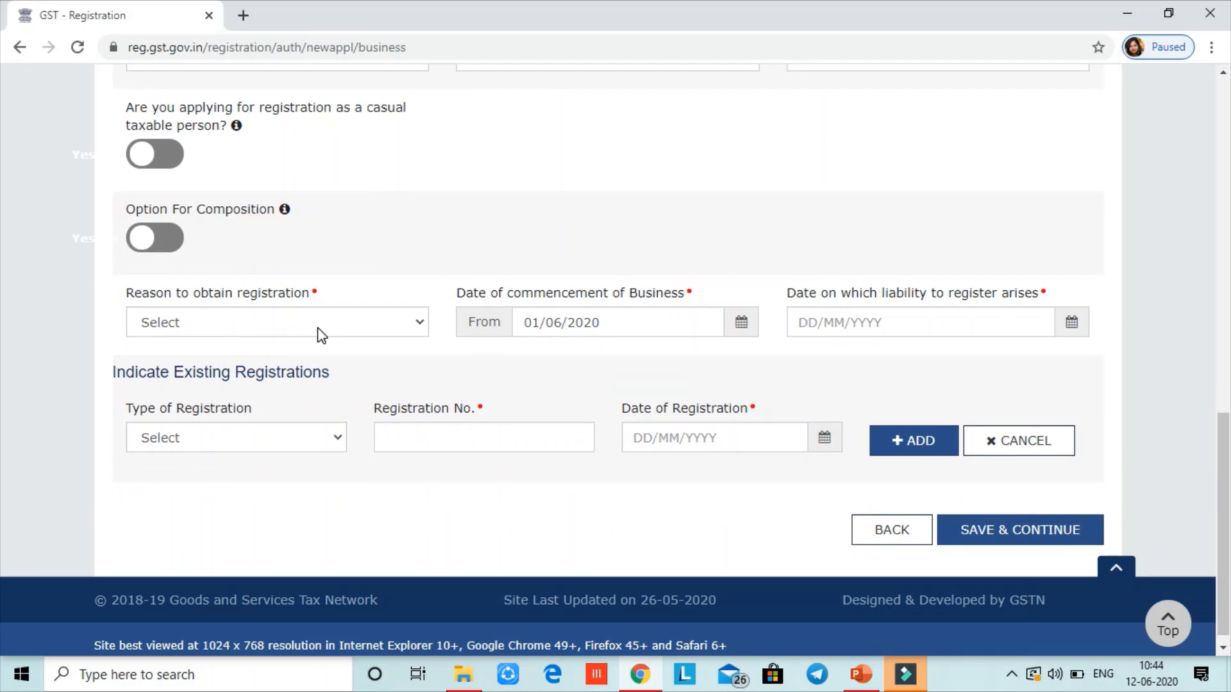
pyautogui.click(321, 324)
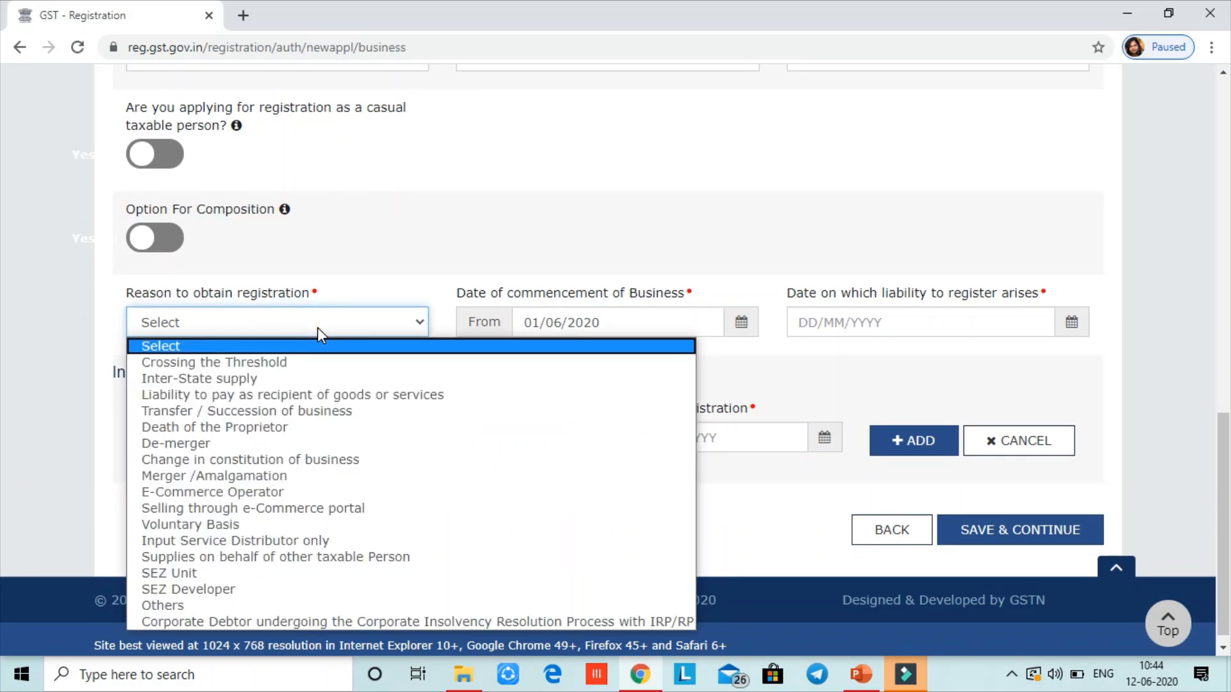
pyautogui.click(278, 523)
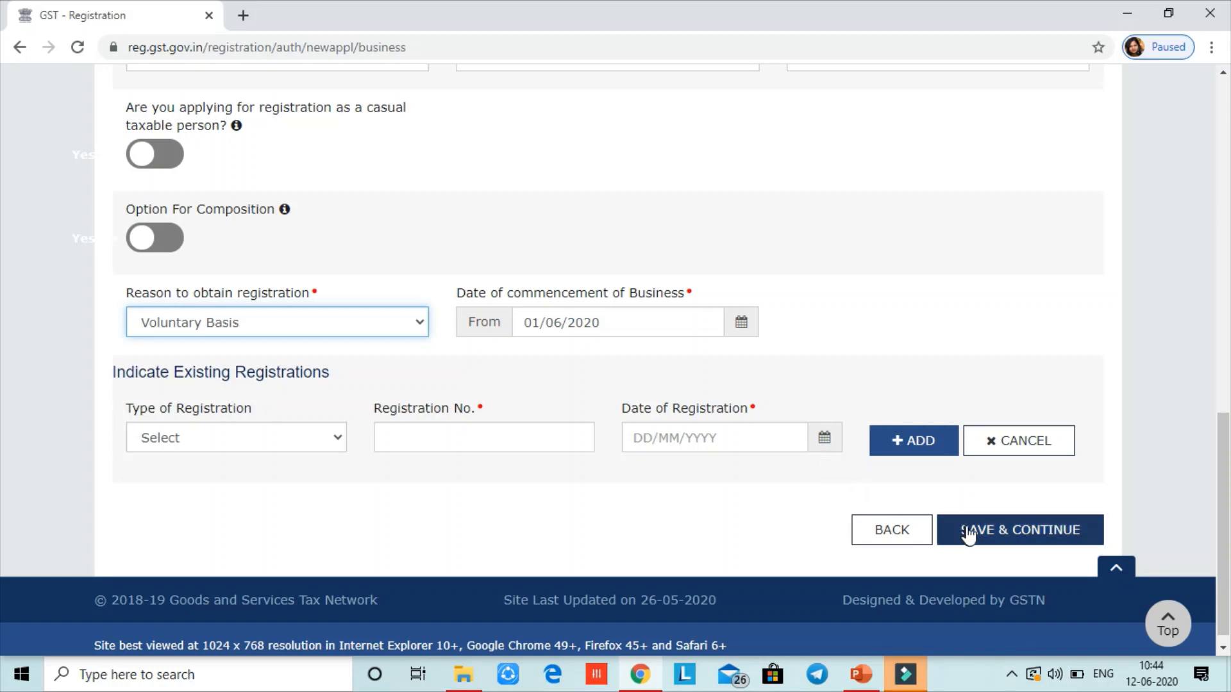
pyautogui.click(990, 539)
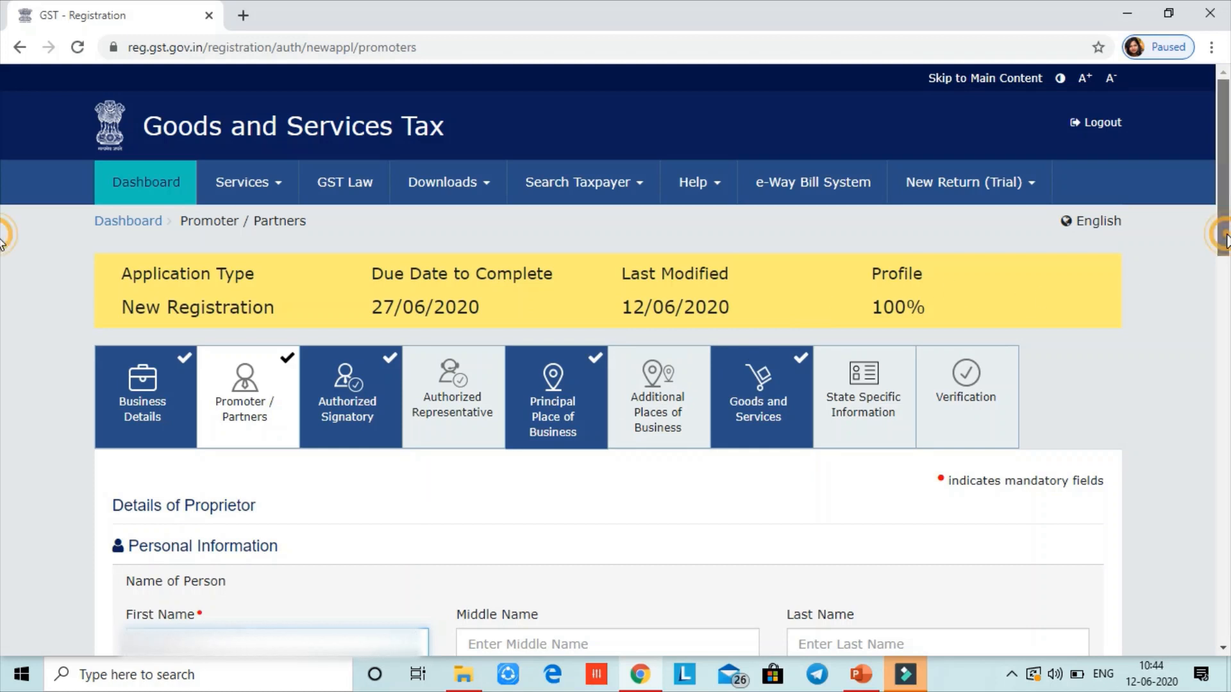
pyautogui.scroll(-2, 3, 250)
pyautogui.scroll(-2, 3, 260)
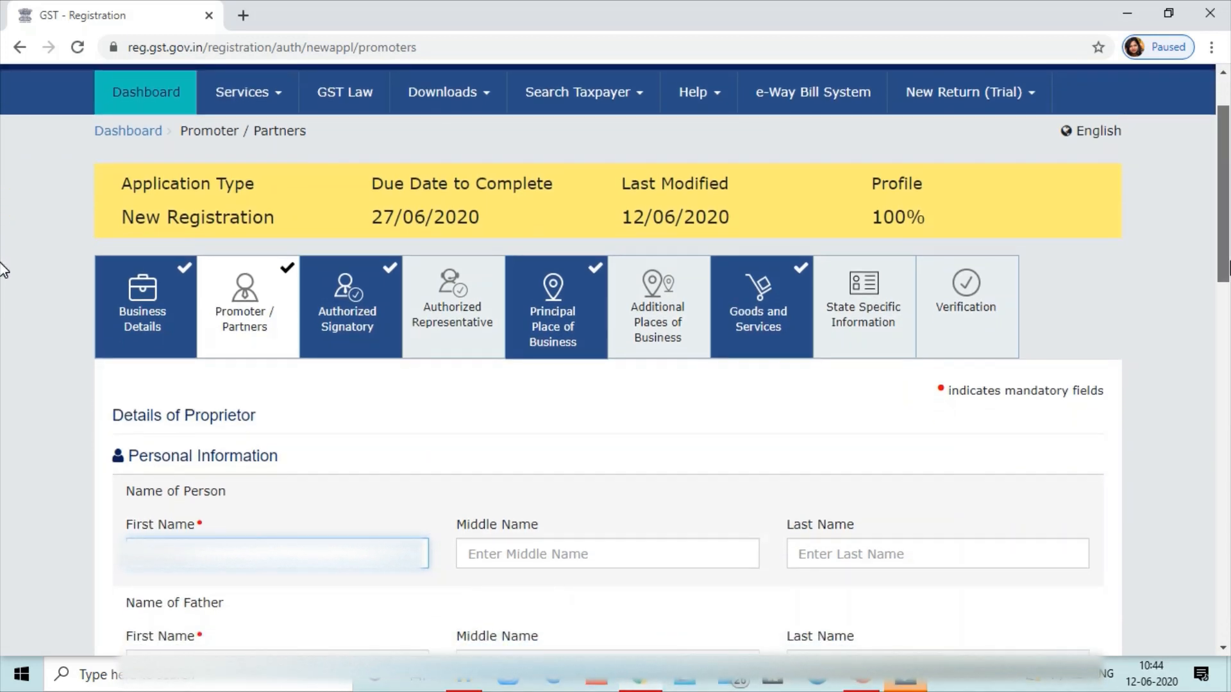
pyautogui.scroll(-1, 3, 282)
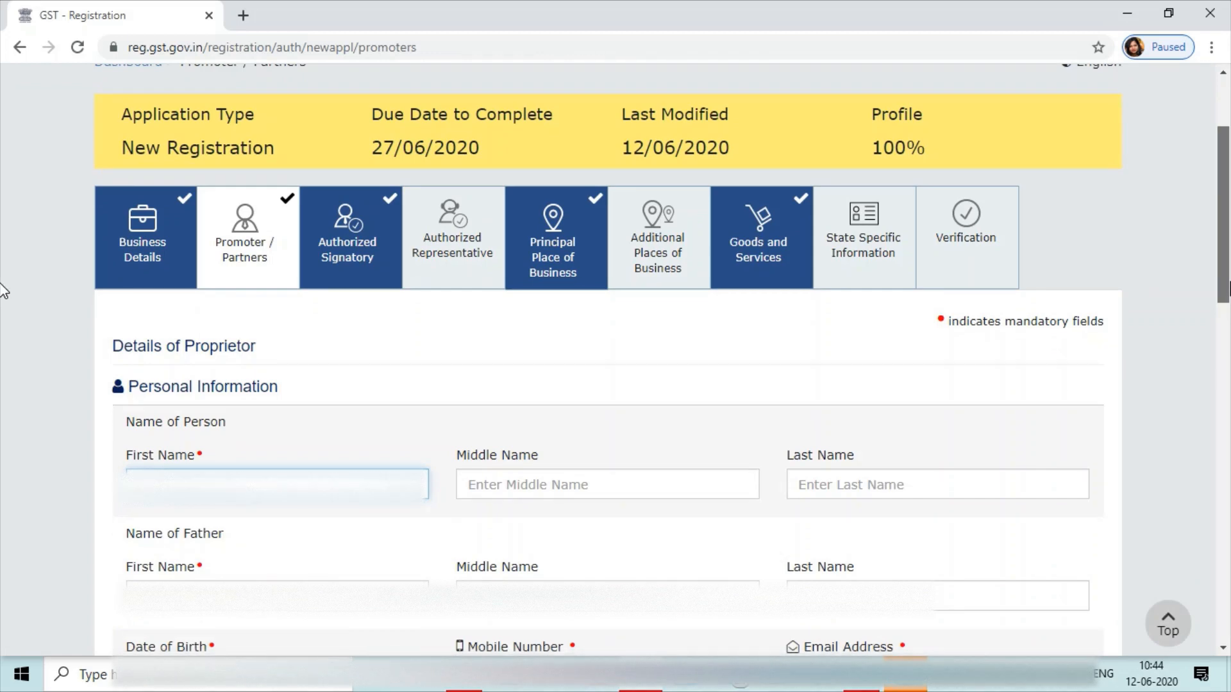
pyautogui.scroll(-2, 3, 301)
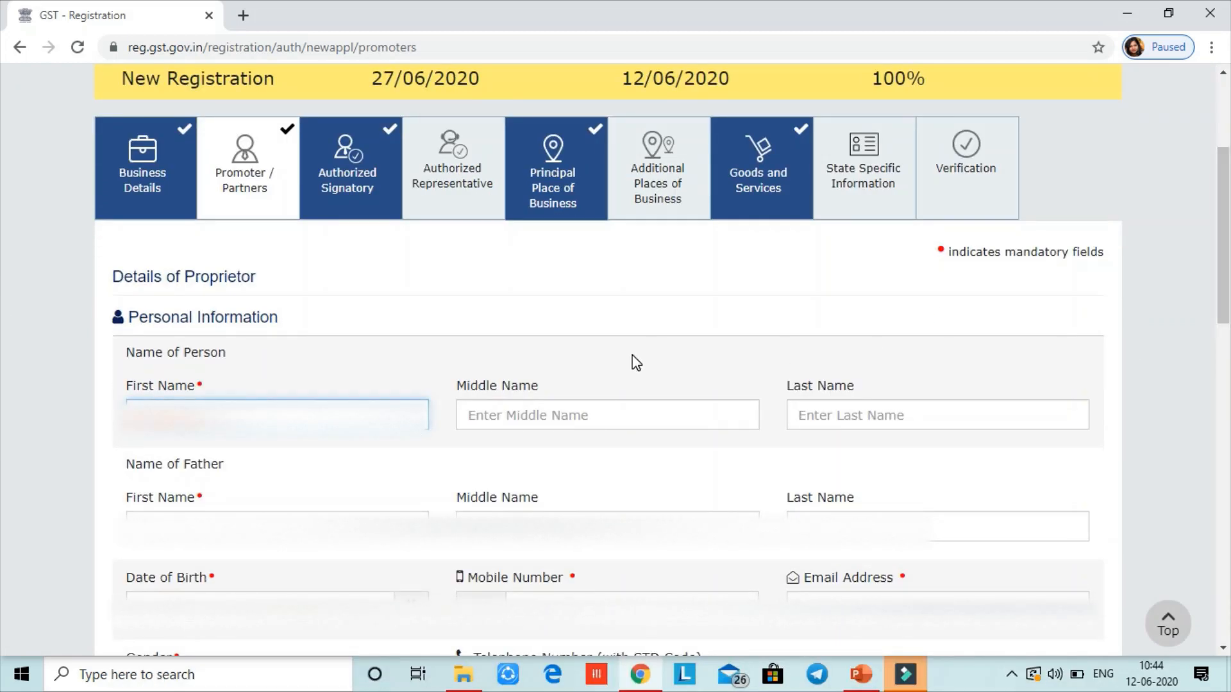
pyautogui.scroll(-2, 3, 243)
pyautogui.scroll(-2, 1224, 280)
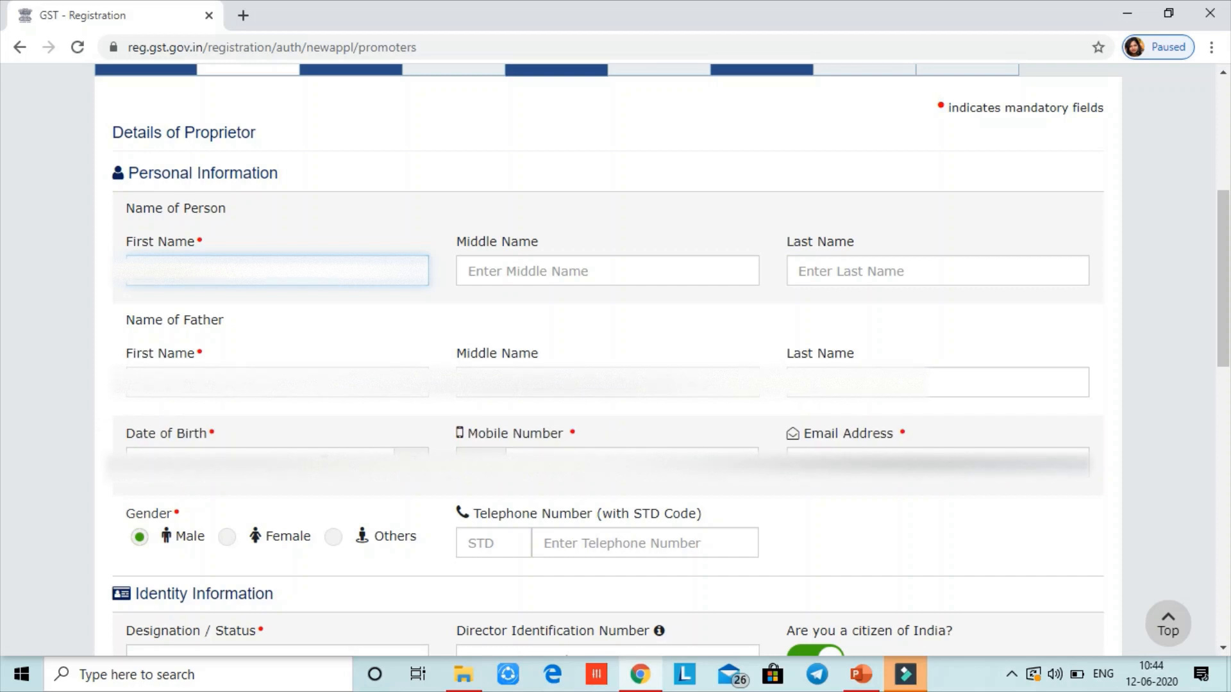
pyautogui.click(323, 462)
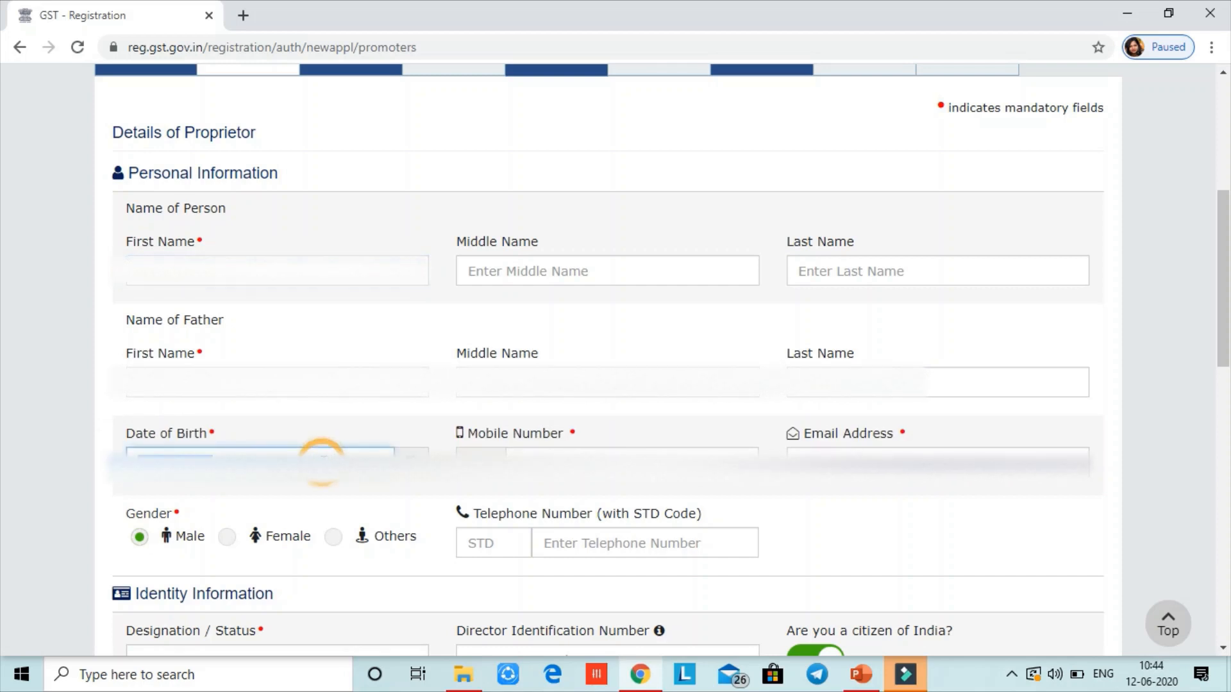
pyautogui.click(535, 466)
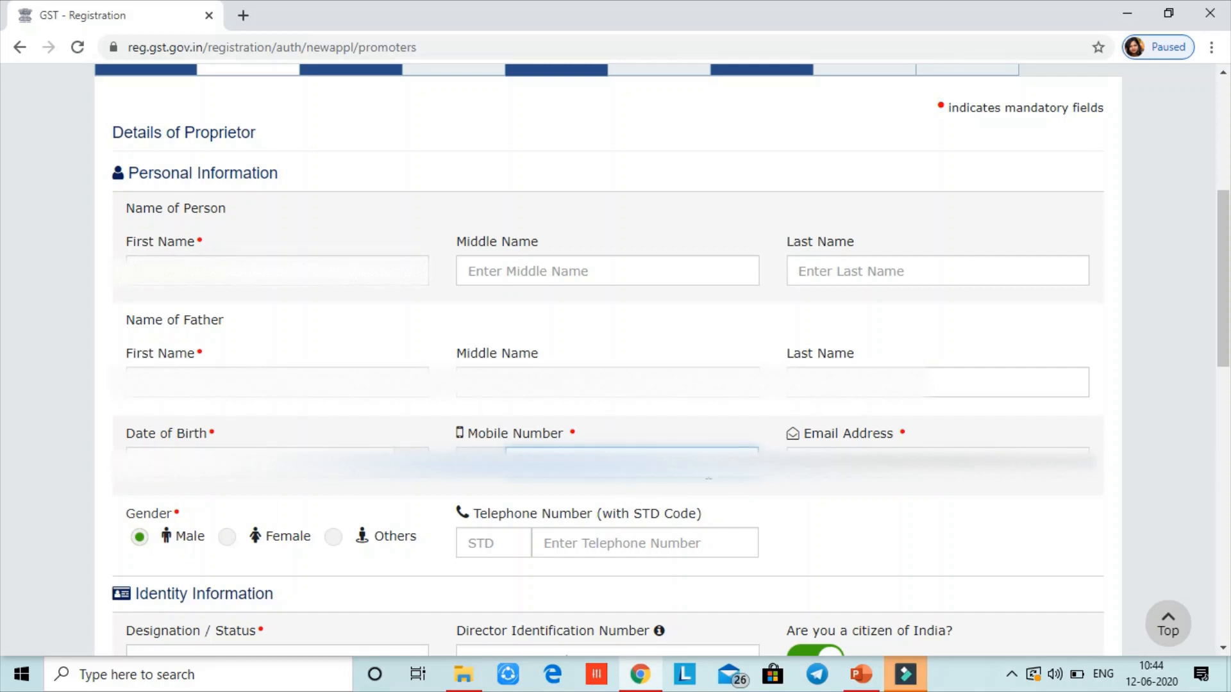
pyautogui.moveTo(1221, 343); pyautogui.dragTo(1221, 436)
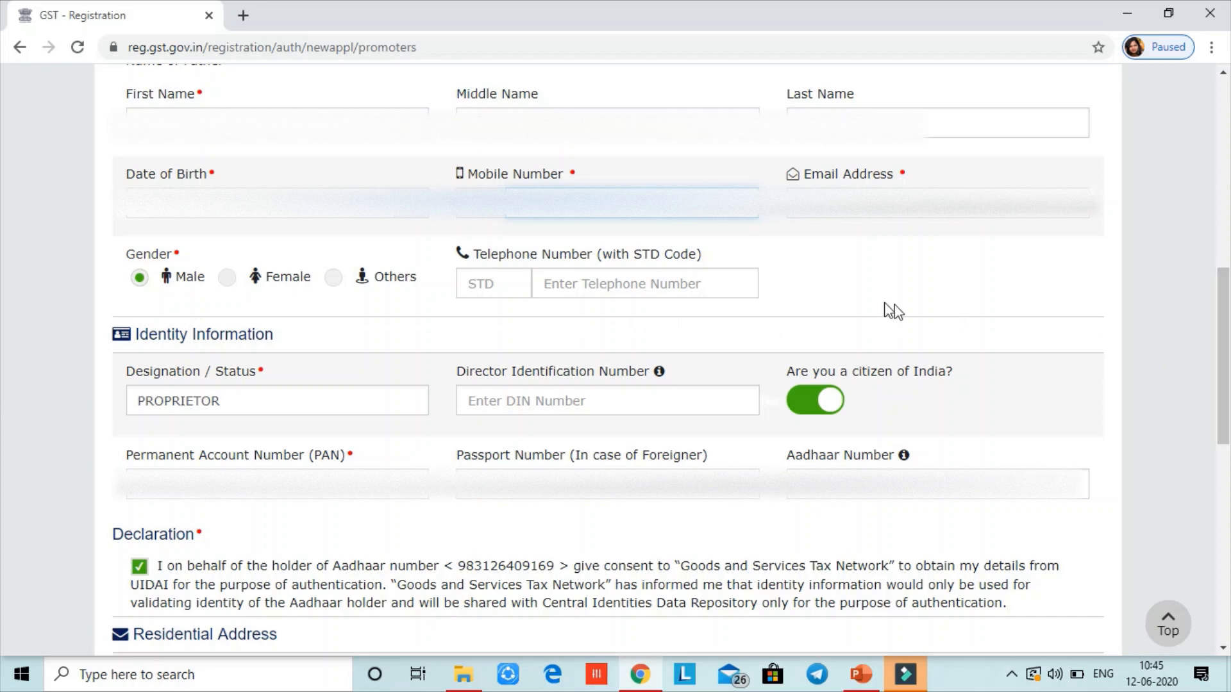
pyautogui.click(711, 288)
pyautogui.click(854, 266)
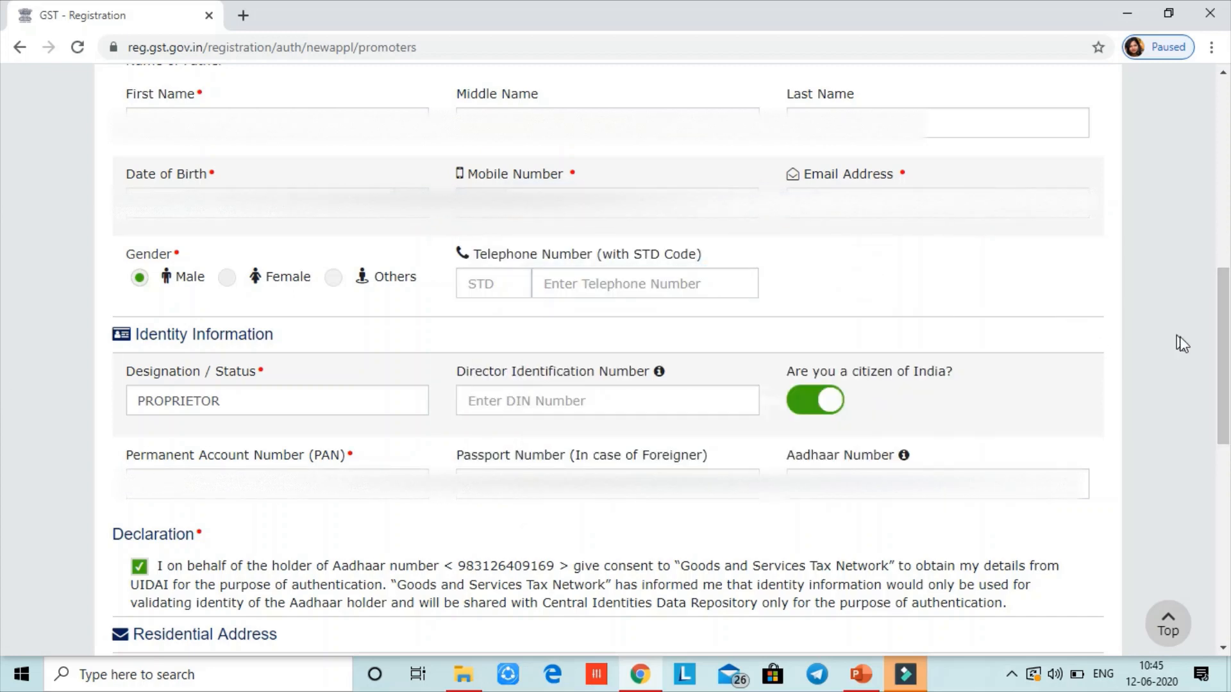
pyautogui.moveTo(1221, 361); pyautogui.dragTo(1224, 432)
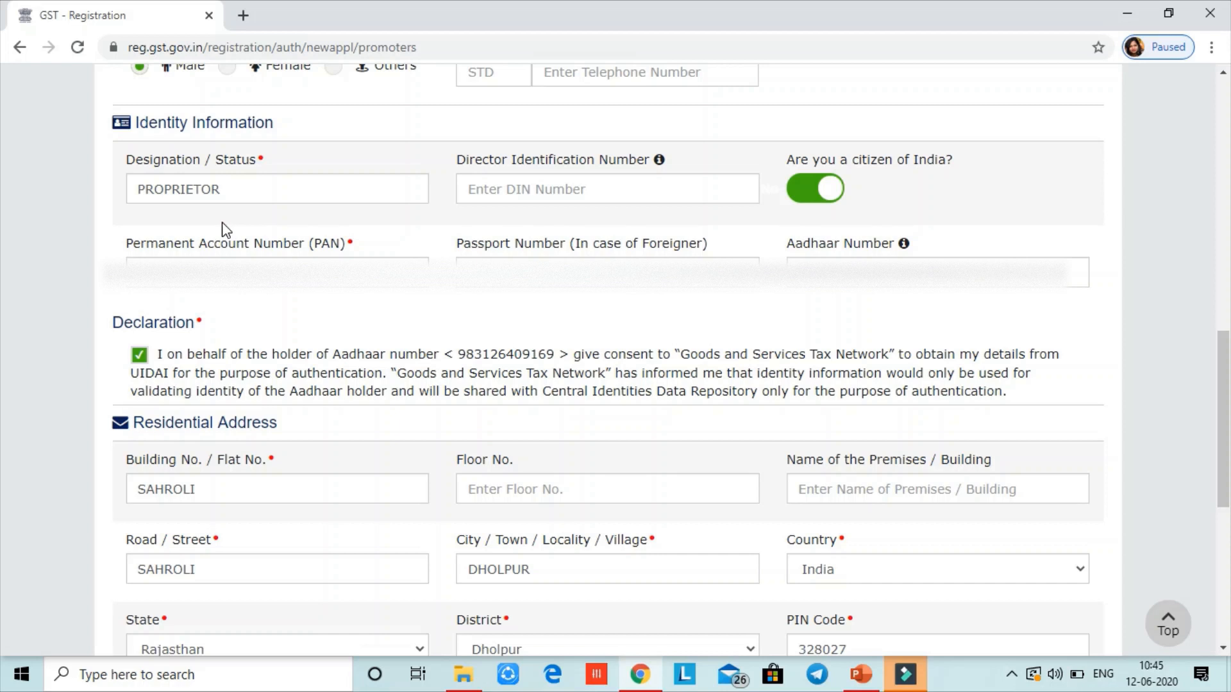
# Review the proprietor's Designation/Status, PAN and Aadhaar entries
pyautogui.click(245, 195)
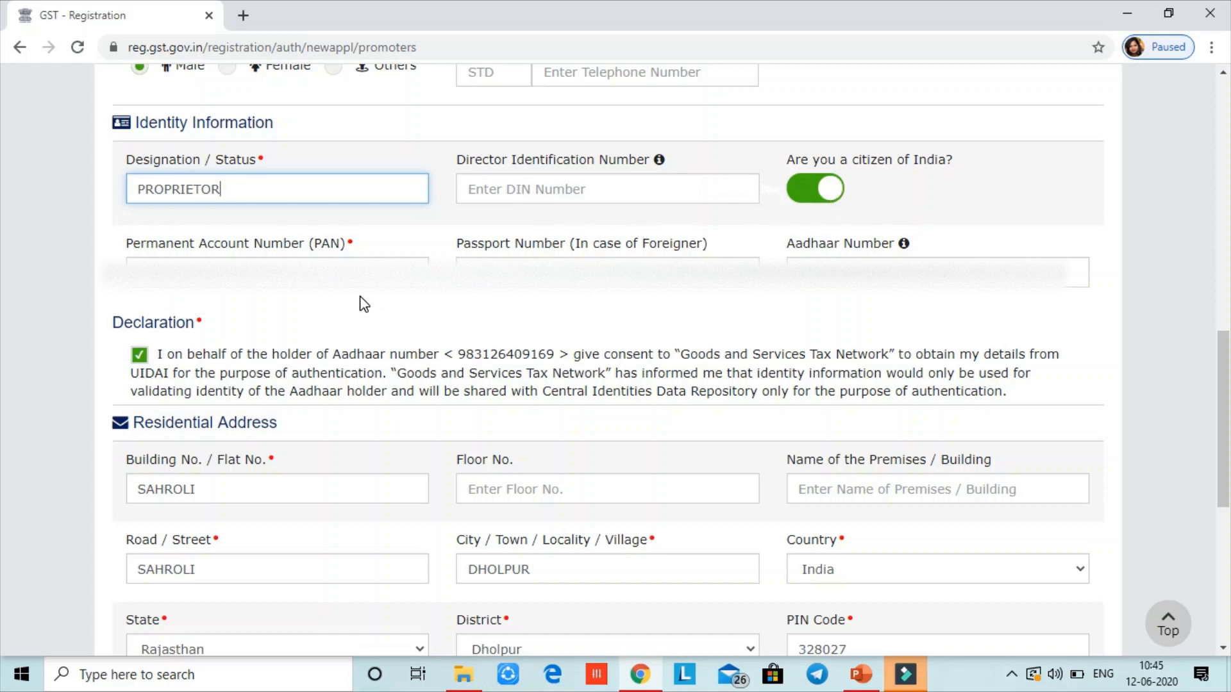
pyautogui.click(274, 273)
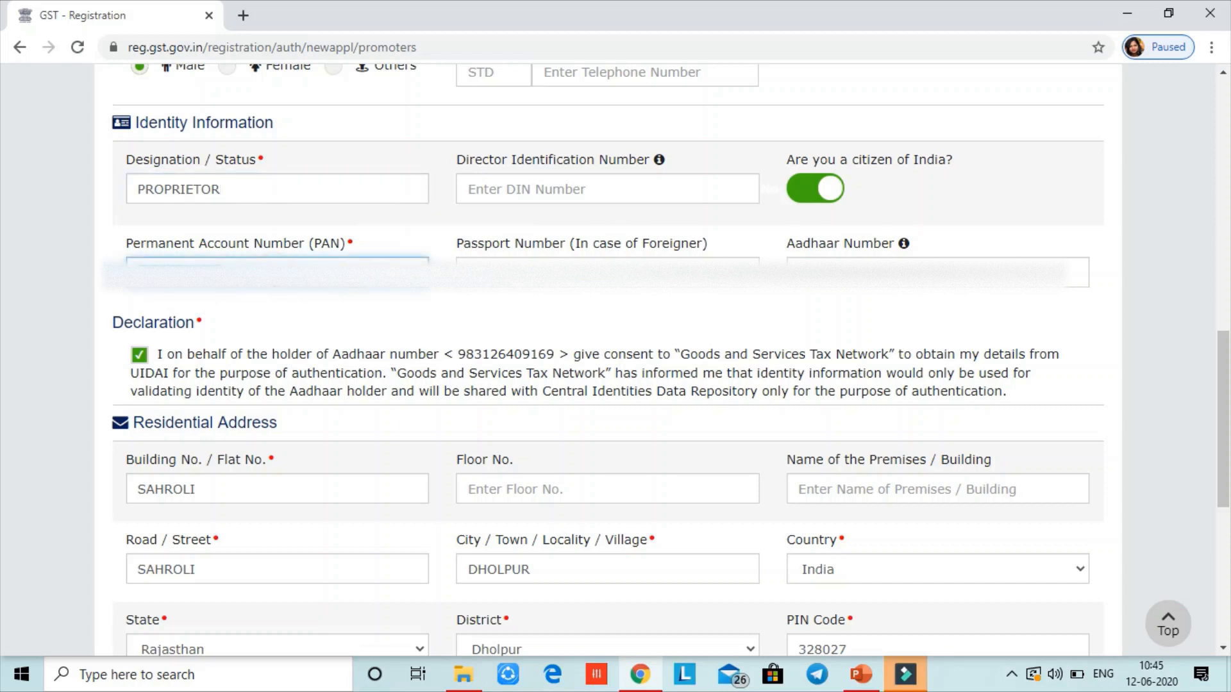
pyautogui.click(352, 246)
pyautogui.click(325, 313)
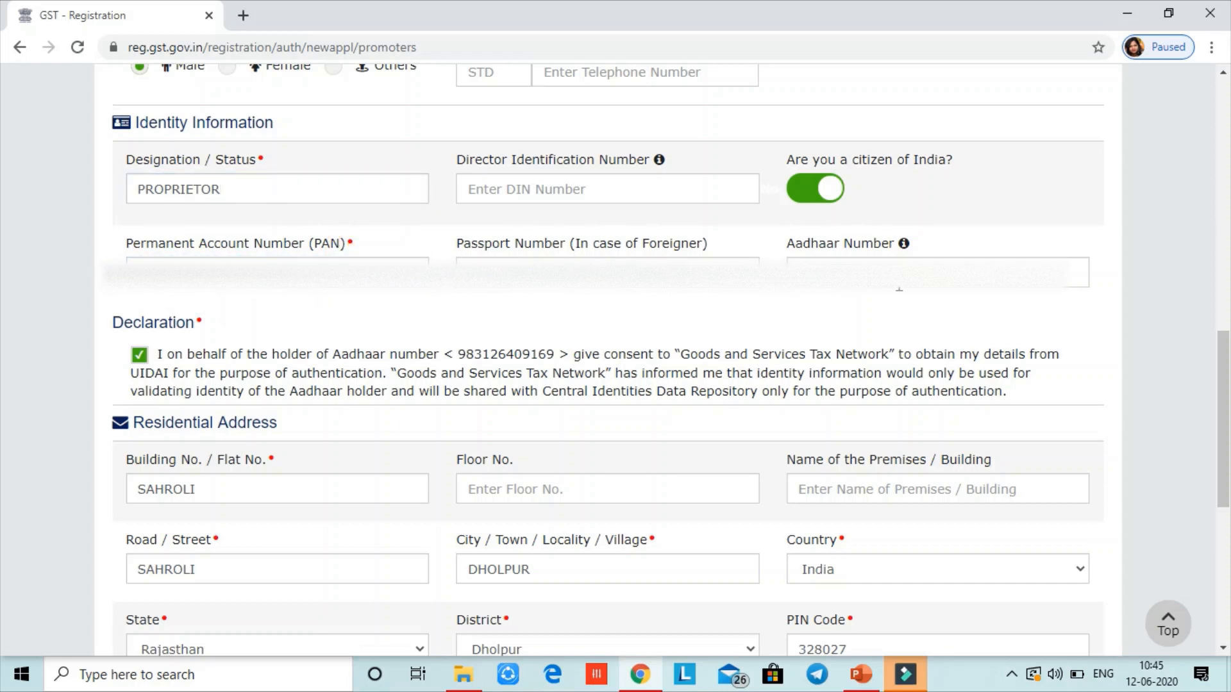
pyautogui.click(907, 286)
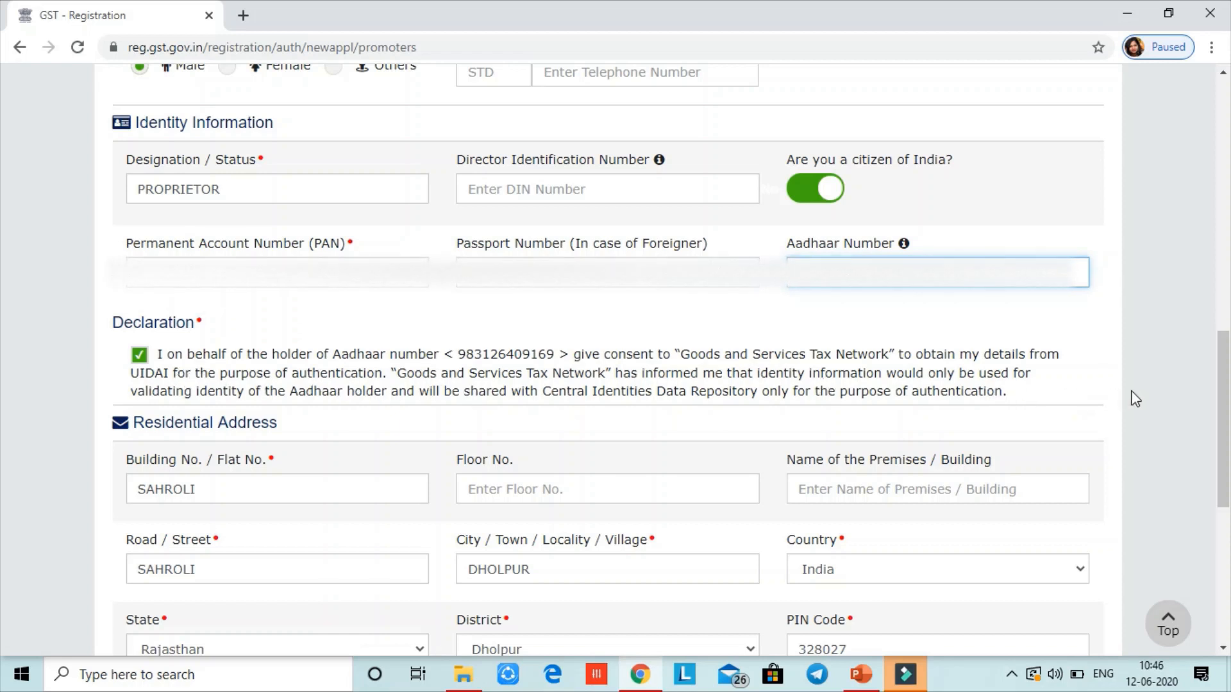
# Leave Also Authorized Signatory switched on and save the proprietor details
pyautogui.scroll(-1, 5, 431)
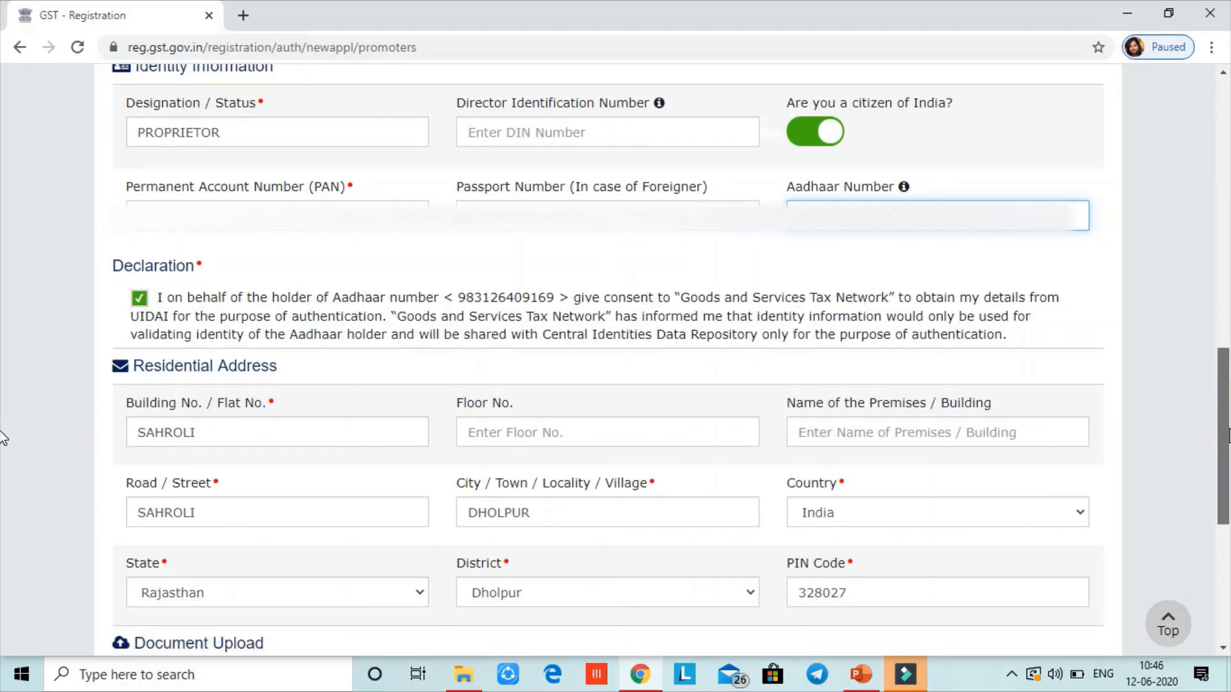
pyautogui.scroll(-1, 3, 443)
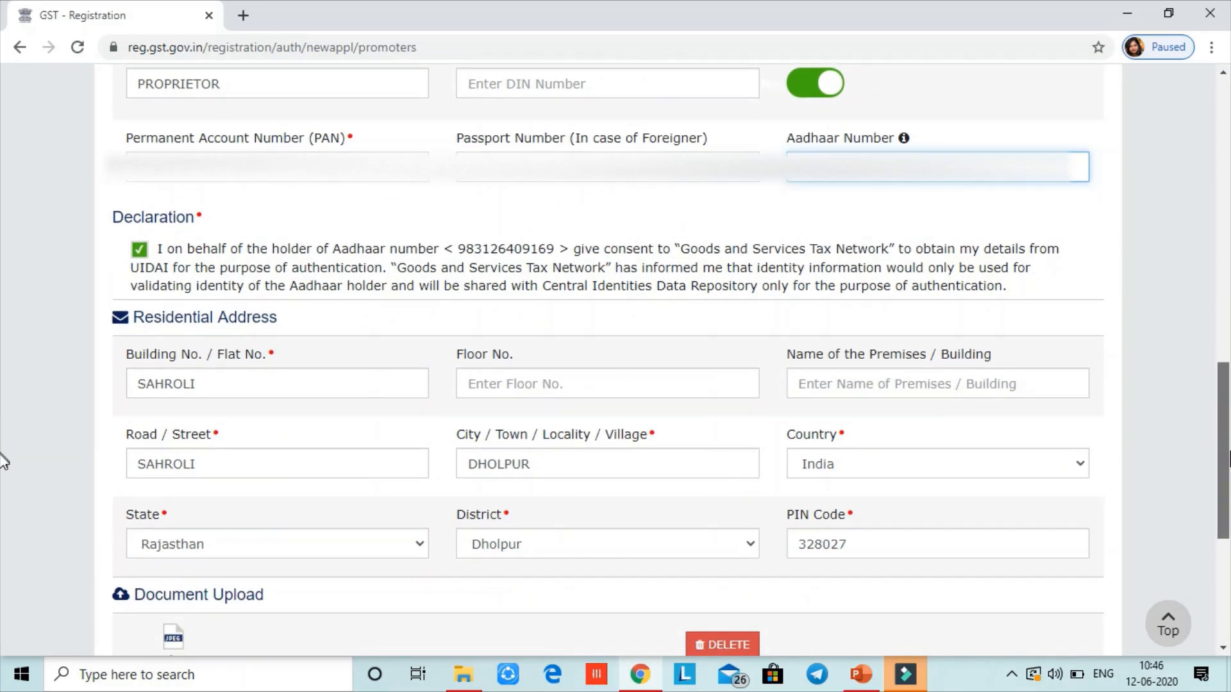
pyautogui.scroll(-2, 3, 460)
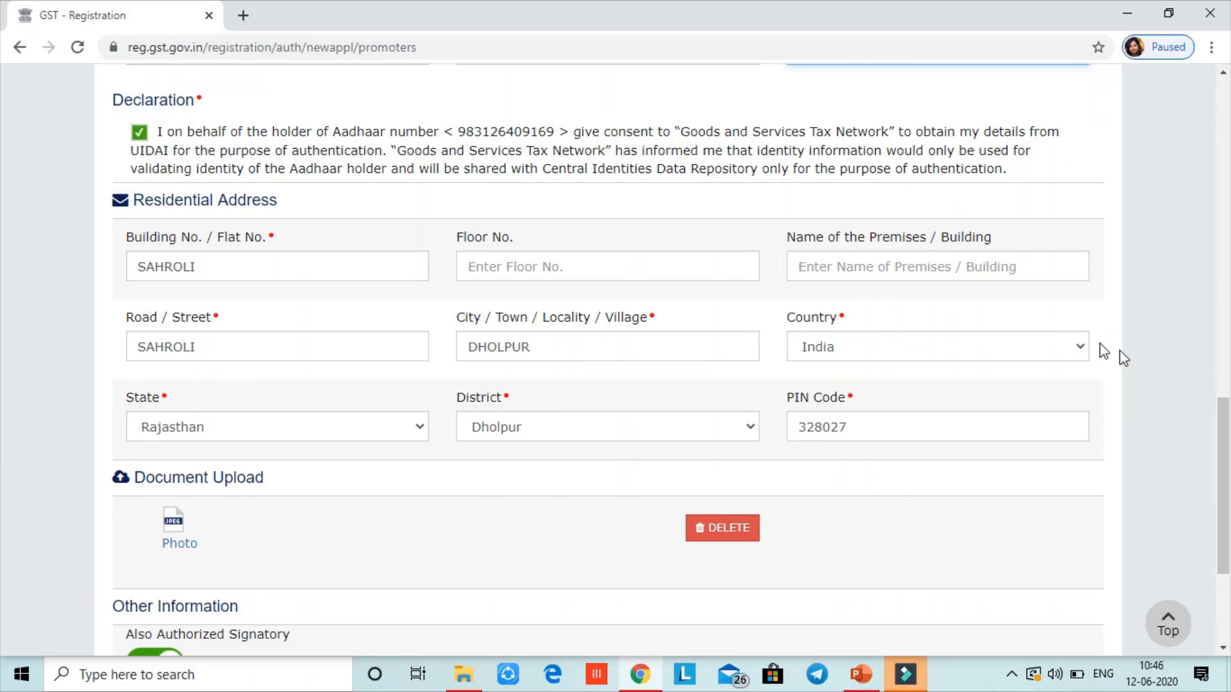
pyautogui.scroll(-2, 4, 430)
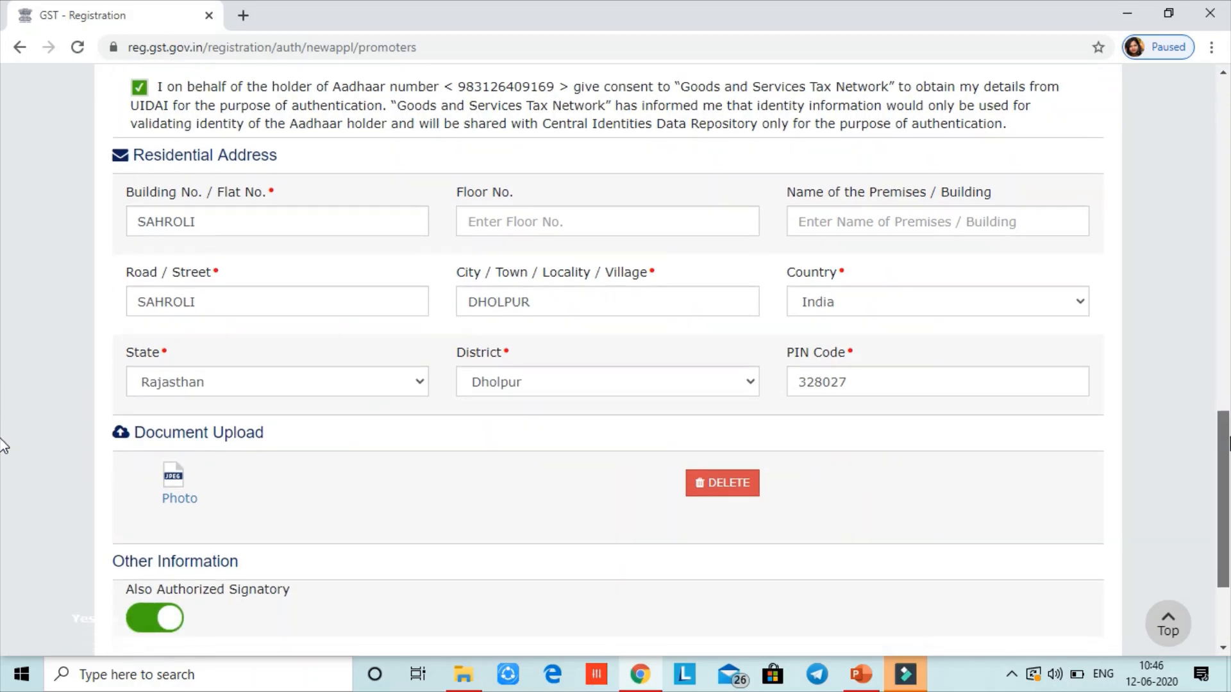
pyautogui.scroll(-2, 3, 464)
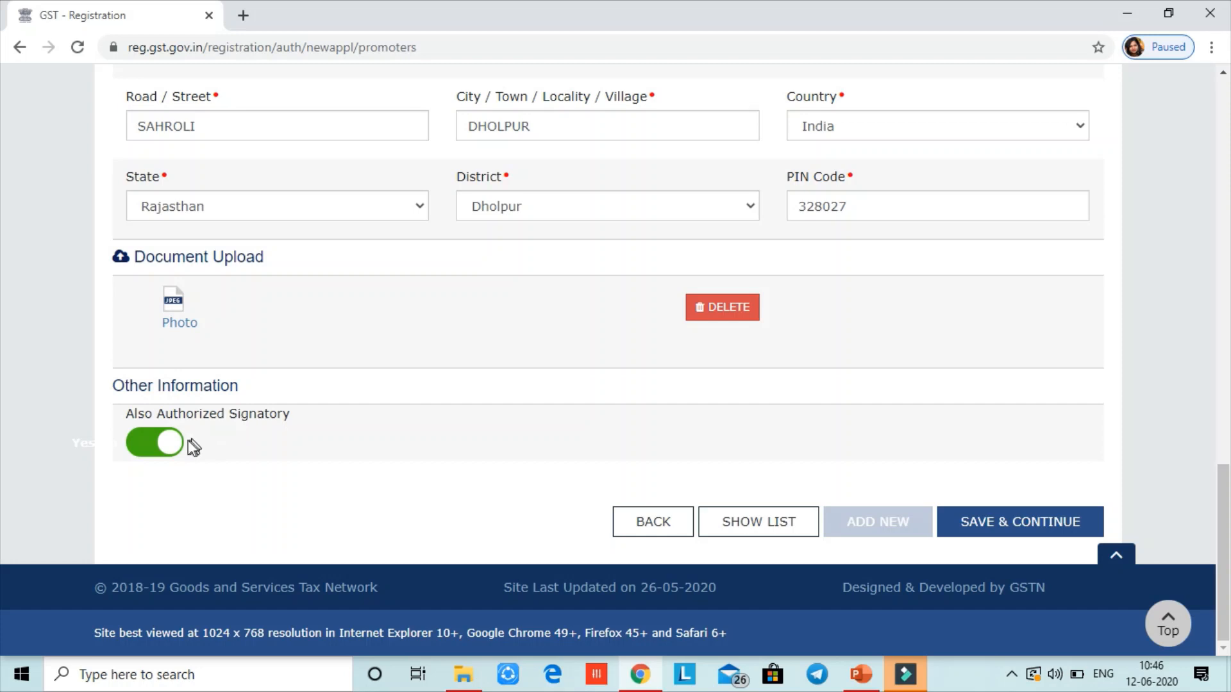
pyautogui.click(136, 442)
pyautogui.click(166, 447)
pyautogui.click(165, 447)
pyautogui.click(166, 447)
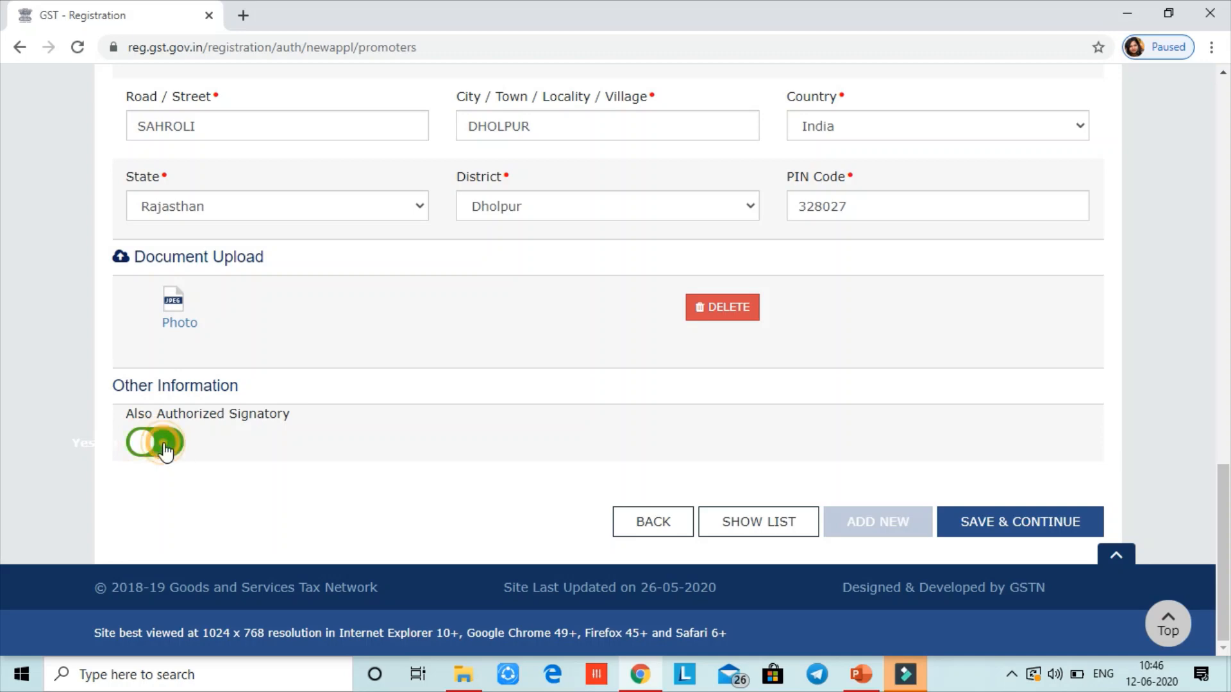
pyautogui.click(1016, 529)
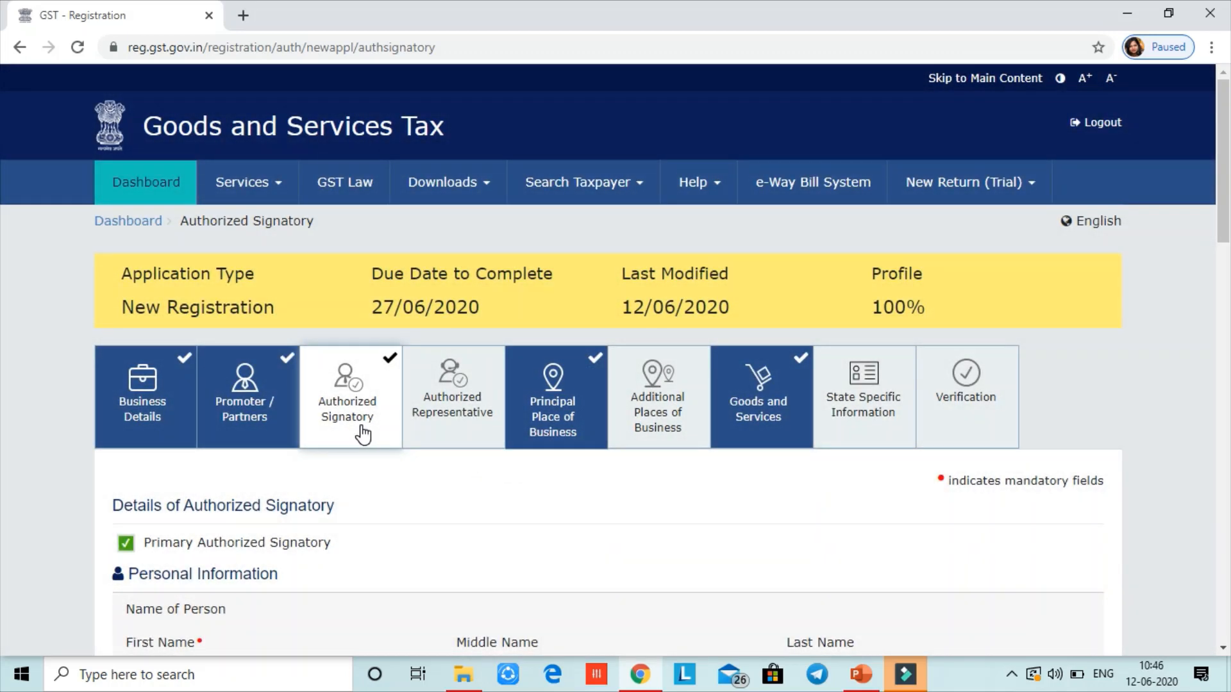
# Mark the applicant as Primary Authorized Signatory, review the pre-filled details and save
pyautogui.moveTo(1222, 223); pyautogui.dragTo(1222, 288)
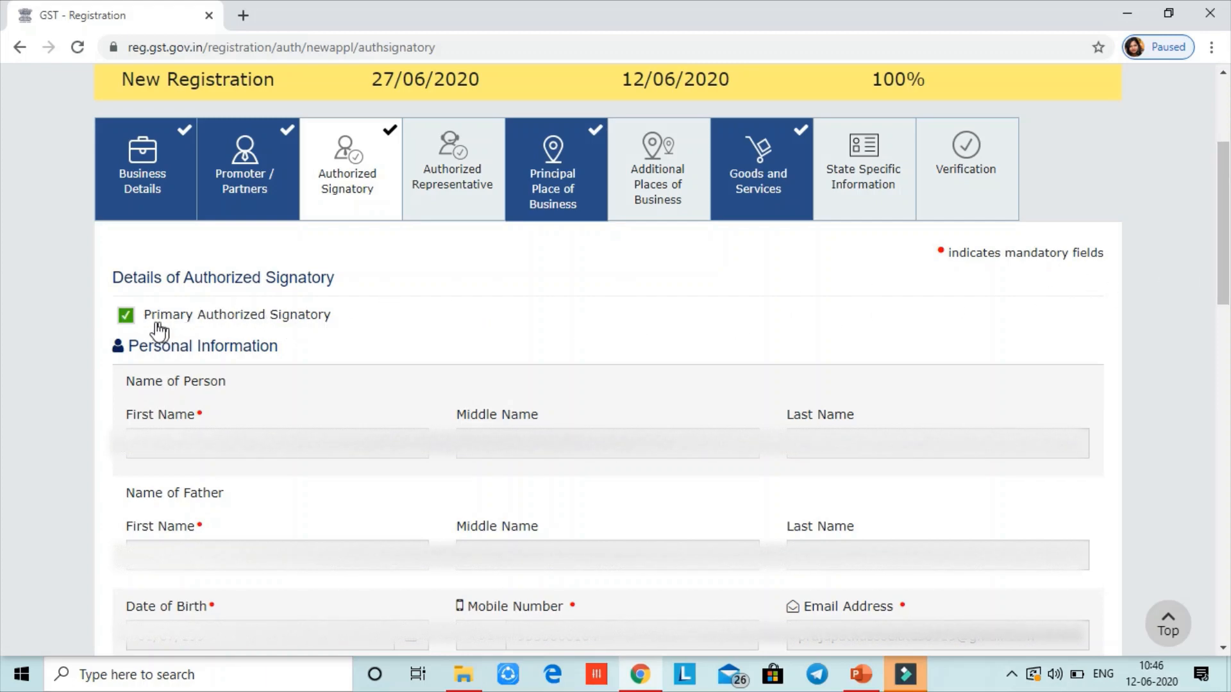
pyautogui.click(129, 317)
pyautogui.click(128, 316)
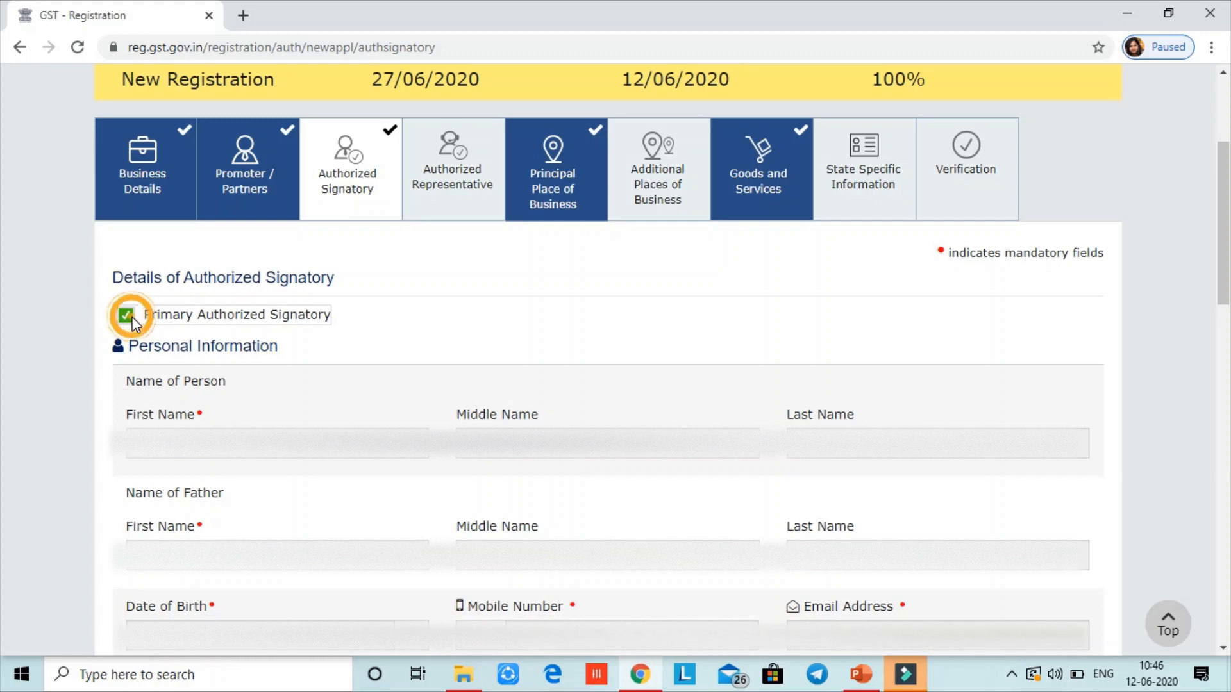
pyautogui.moveTo(1220, 295)
pyautogui.mouseDown()
pyautogui.moveTo(1227, 430)
pyautogui.moveTo(1227, 294)
pyautogui.mouseUp()
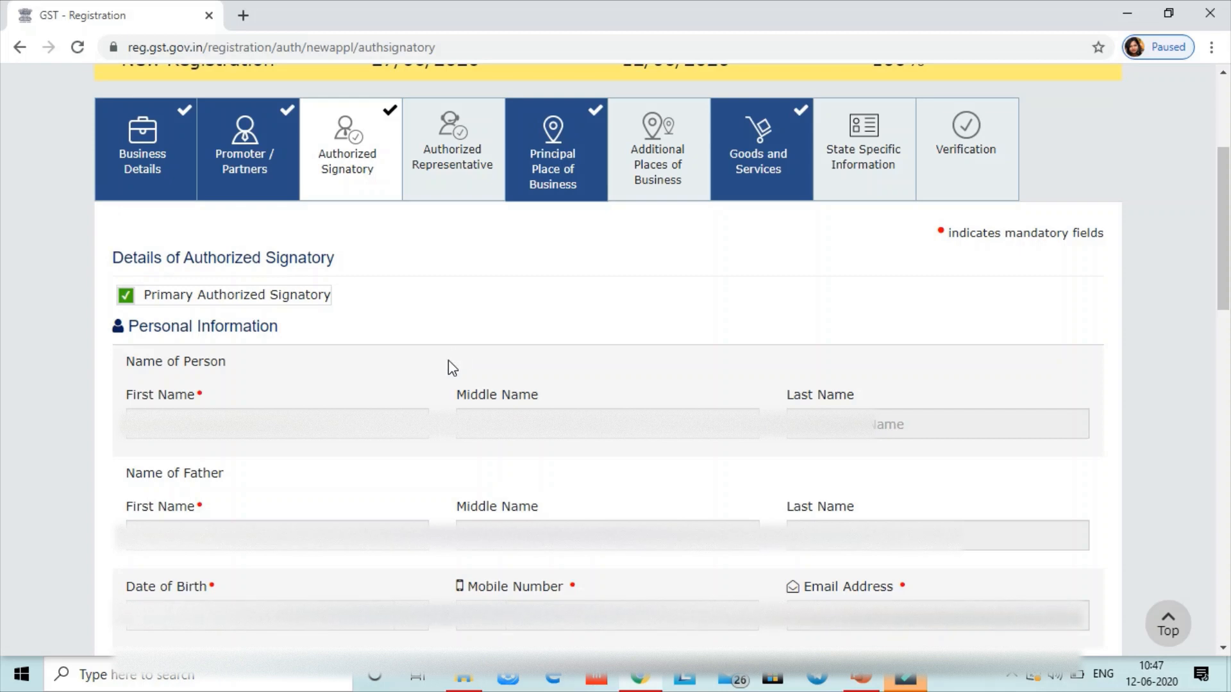
pyautogui.doubleClick(348, 430)
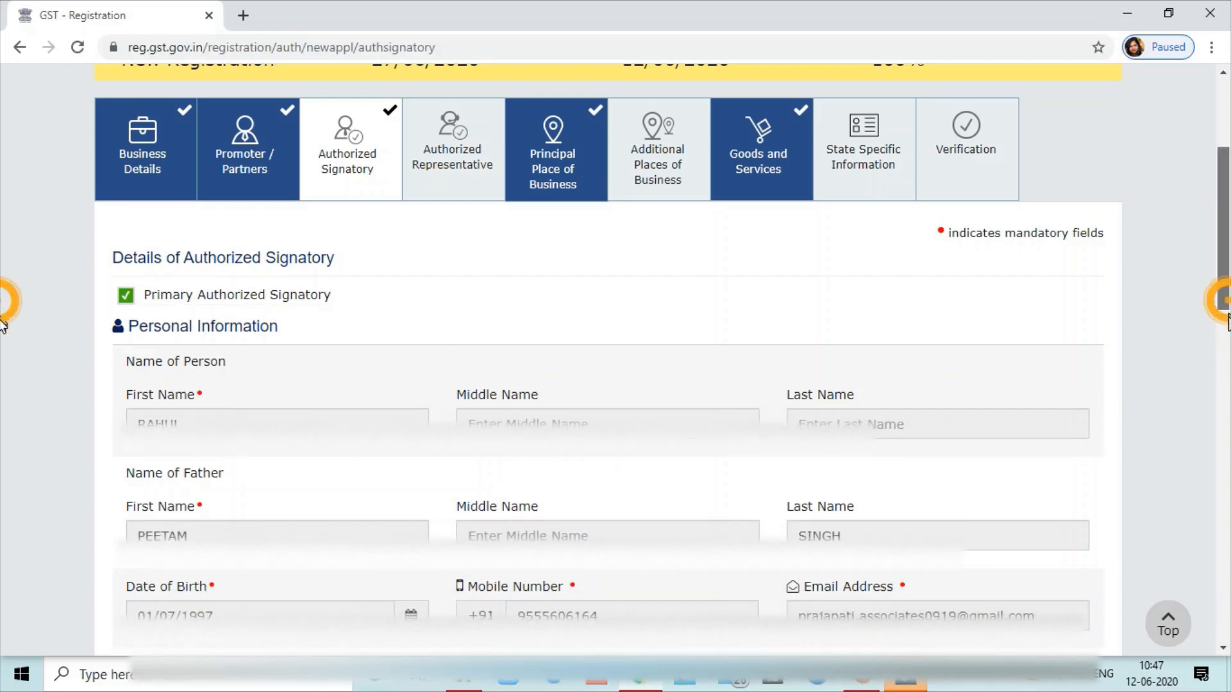
pyautogui.moveTo(1226, 320); pyautogui.dragTo(1226, 638)
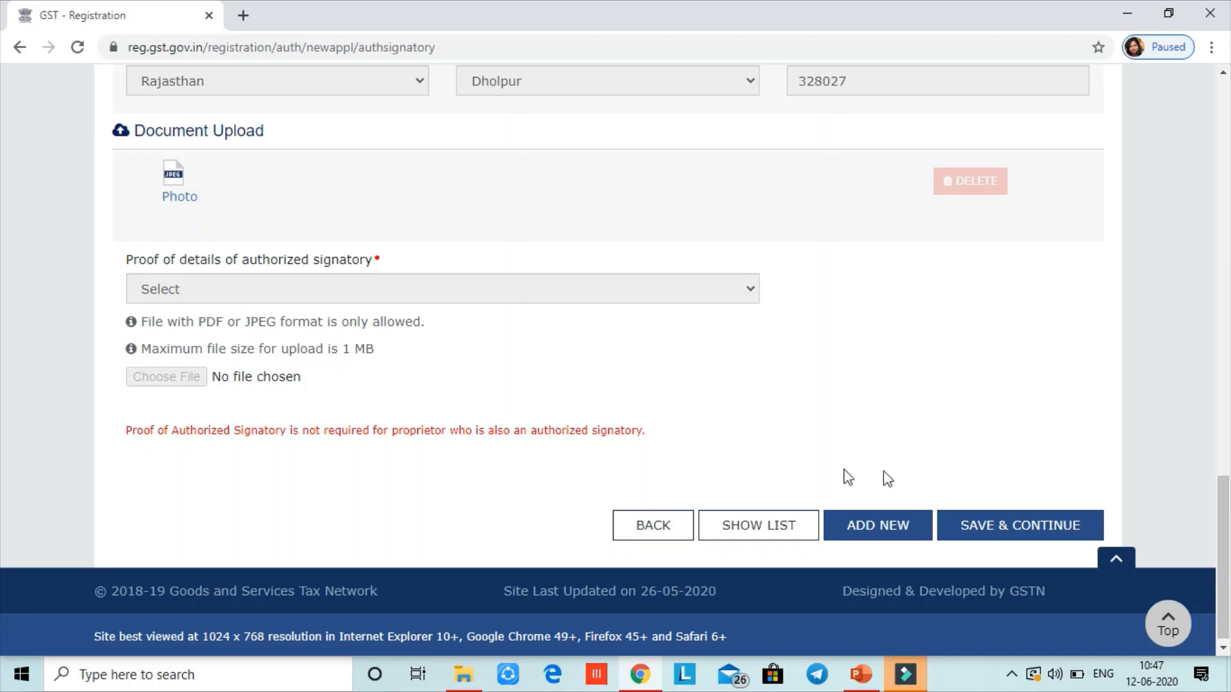
pyautogui.click(1040, 525)
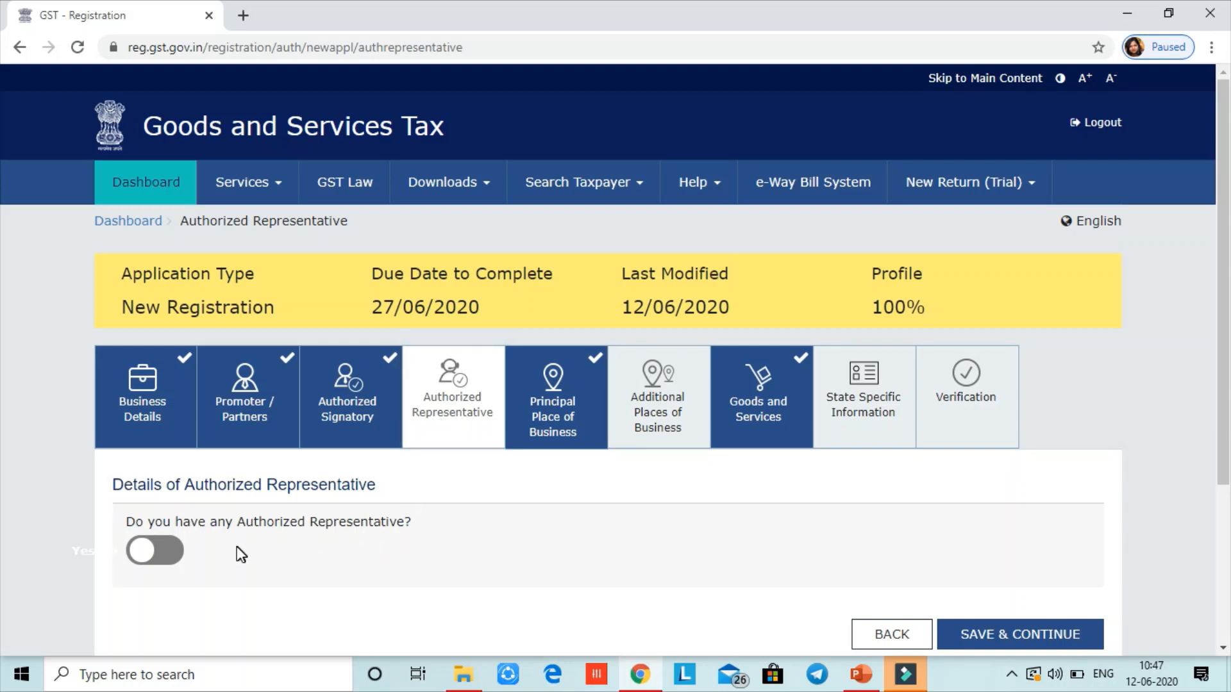
# Set 'Do you have any Authorized Representative?' to No and save the section
pyautogui.click(160, 550)
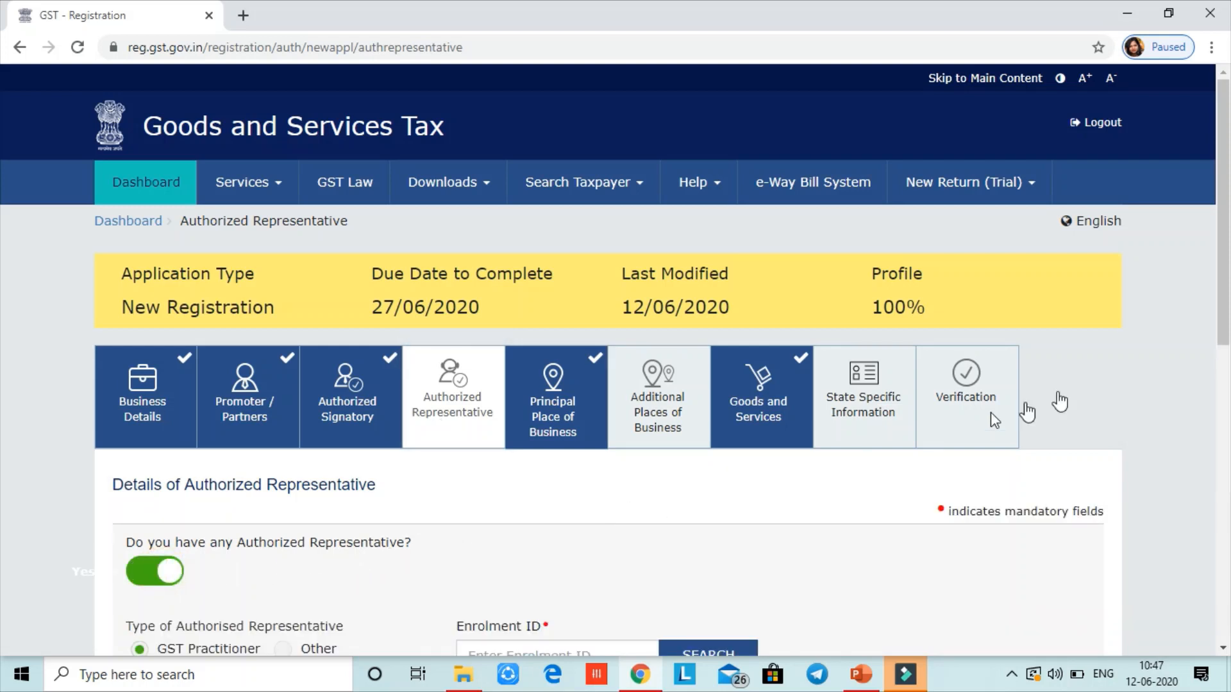
pyautogui.moveTo(1226, 311); pyautogui.dragTo(1221, 389)
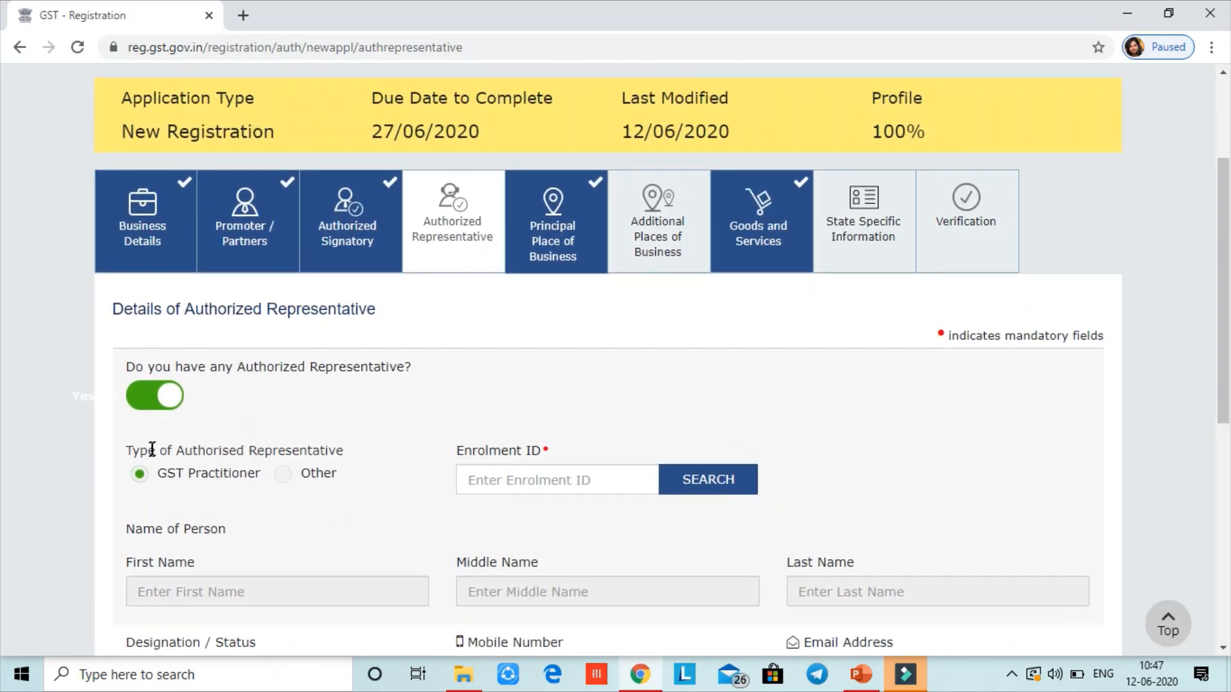
pyautogui.click(139, 395)
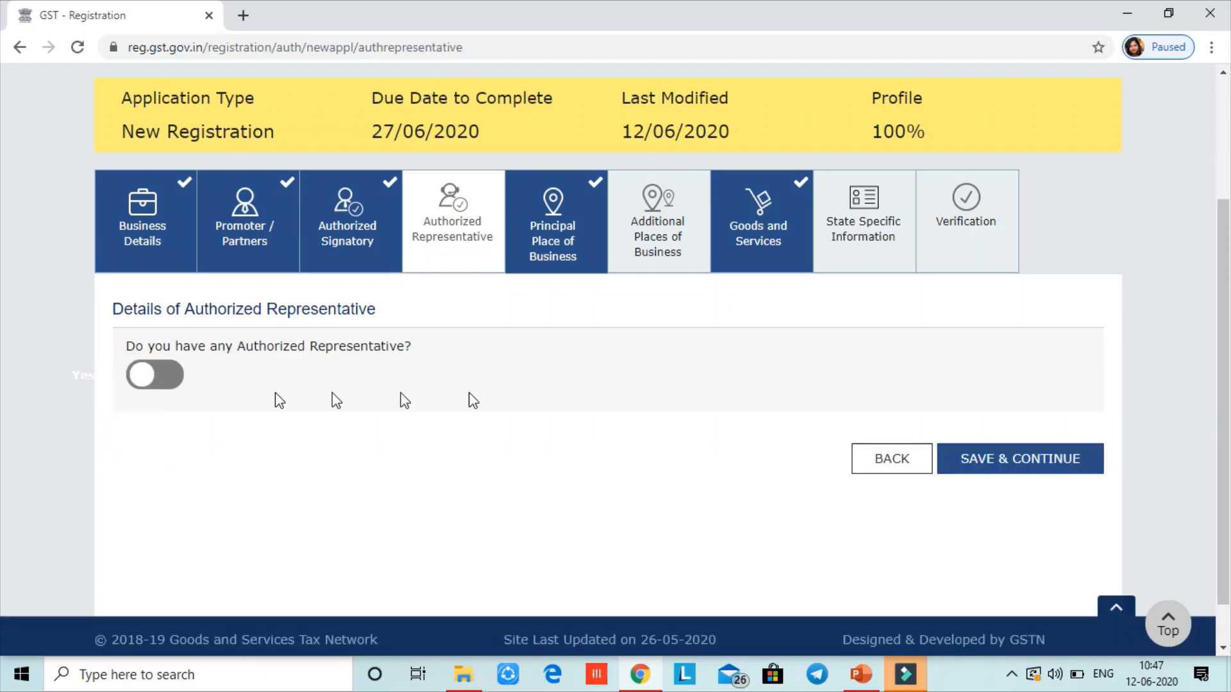
pyautogui.click(1012, 468)
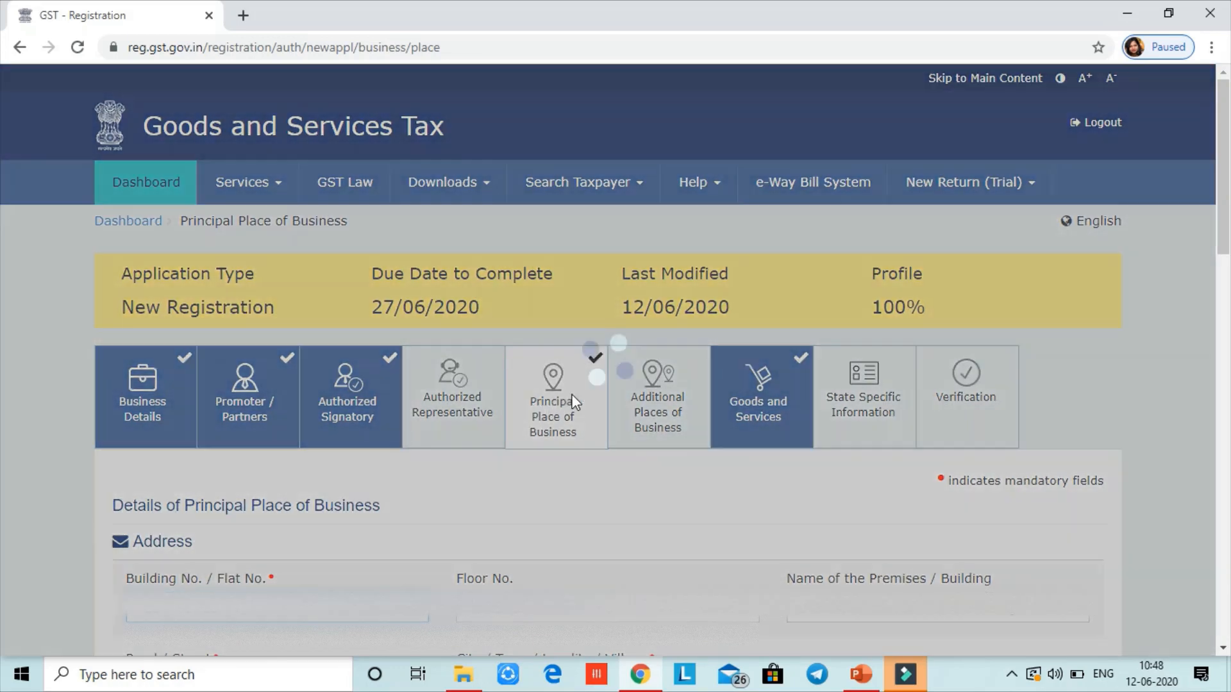
pyautogui.scroll(-4, 4, 212)
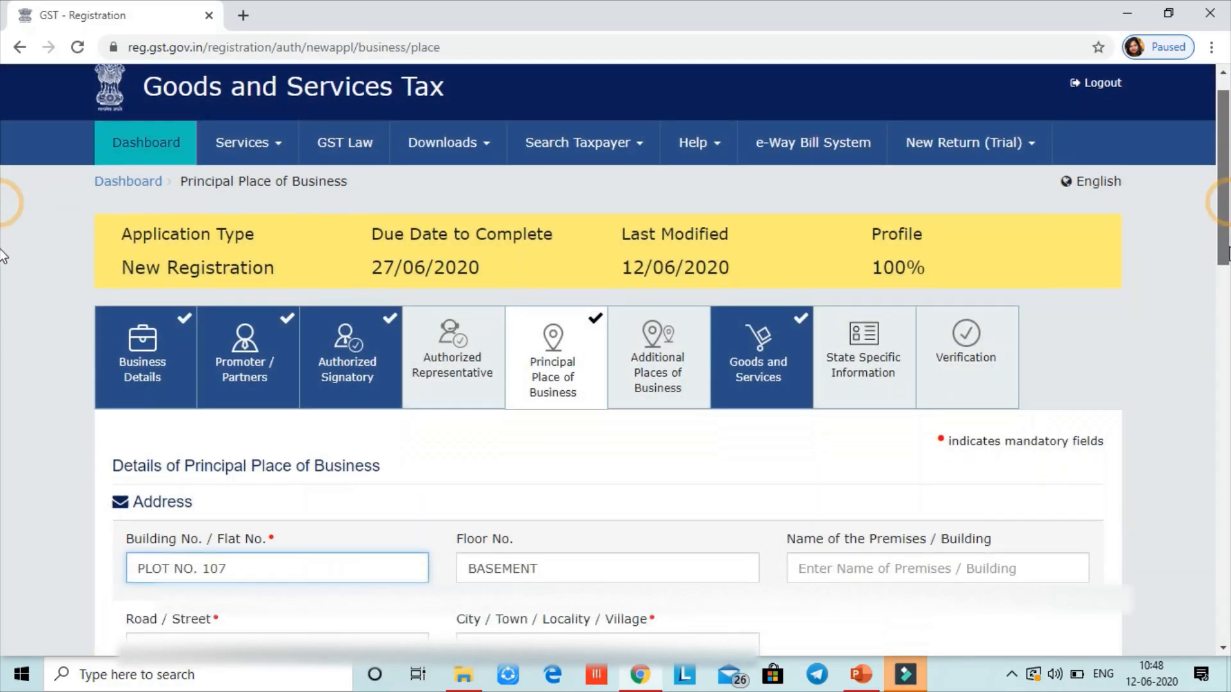
pyautogui.scroll(-1, 1, 277)
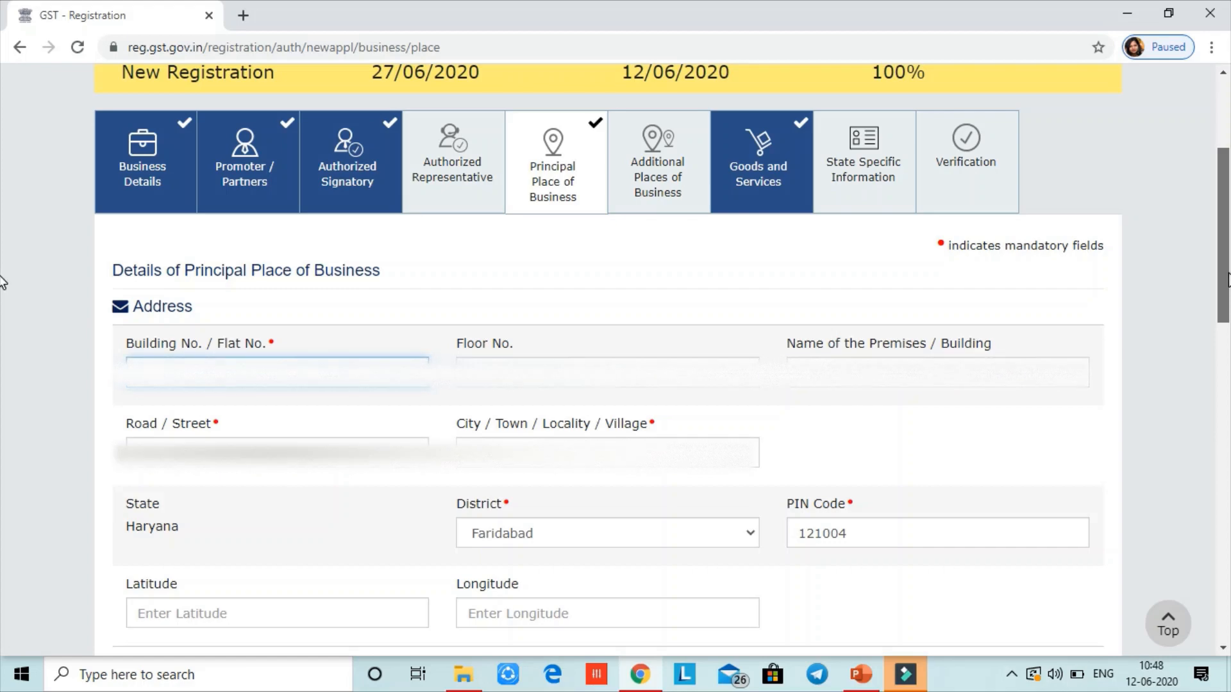
pyautogui.scroll(-2, 2, 282)
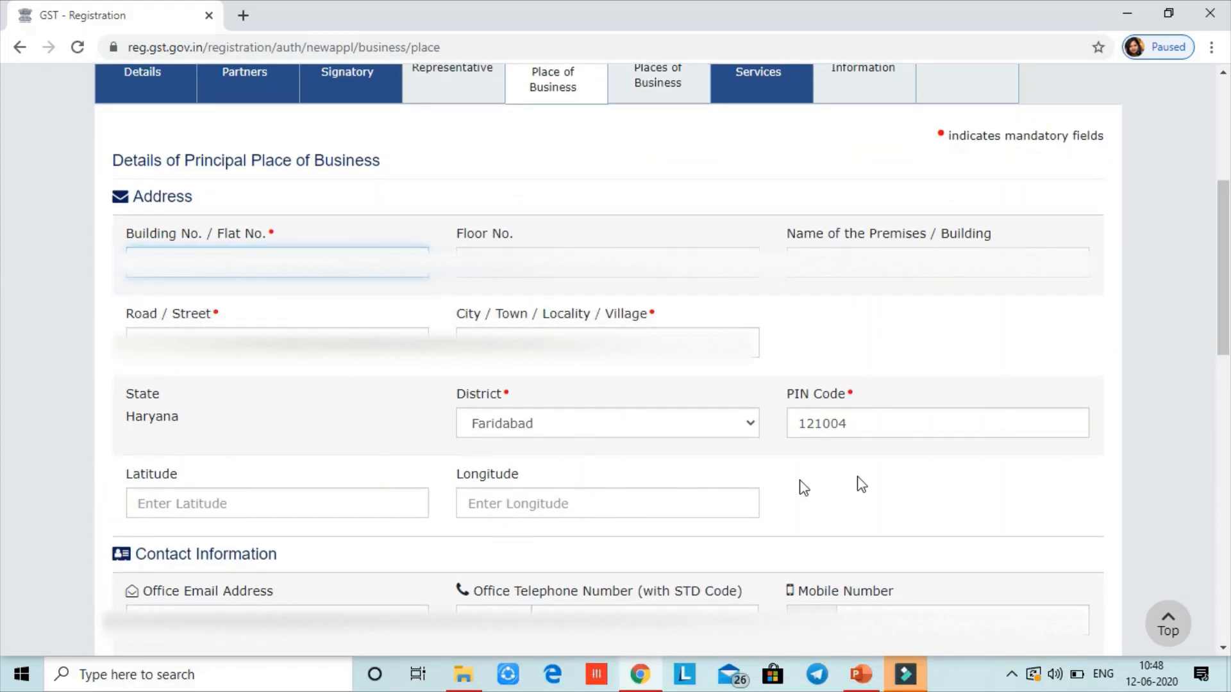
pyautogui.moveTo(1215, 324); pyautogui.dragTo(1230, 389)
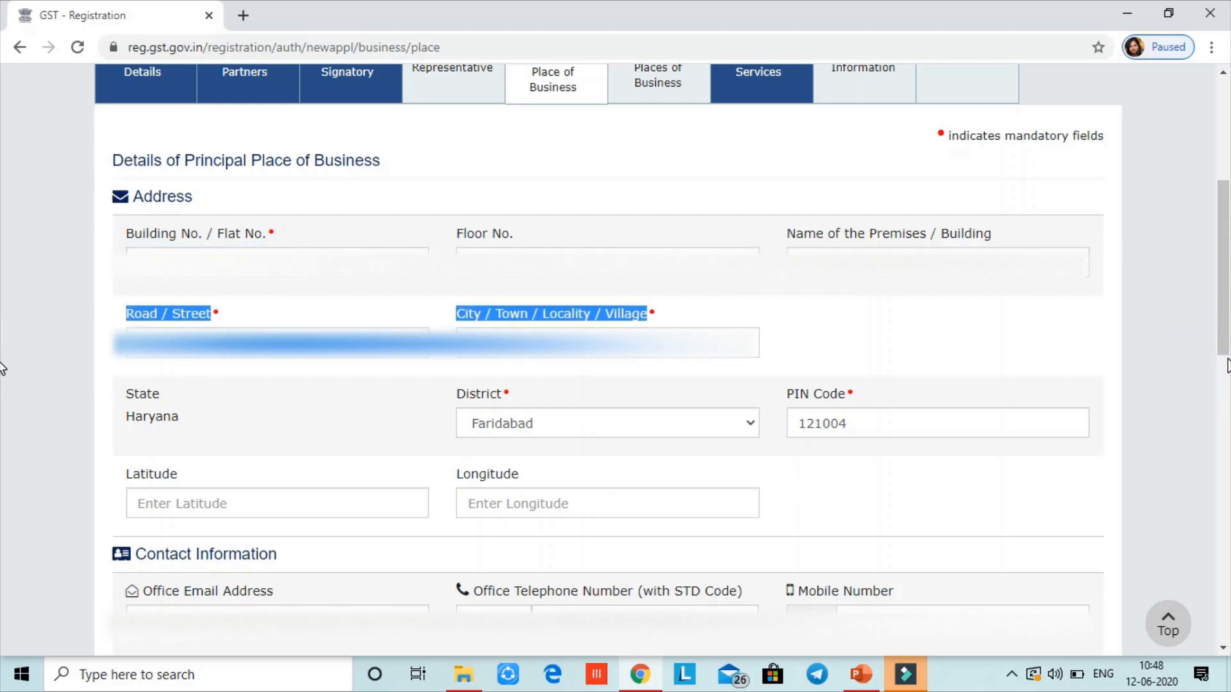
pyautogui.scroll(-4, 861, 288)
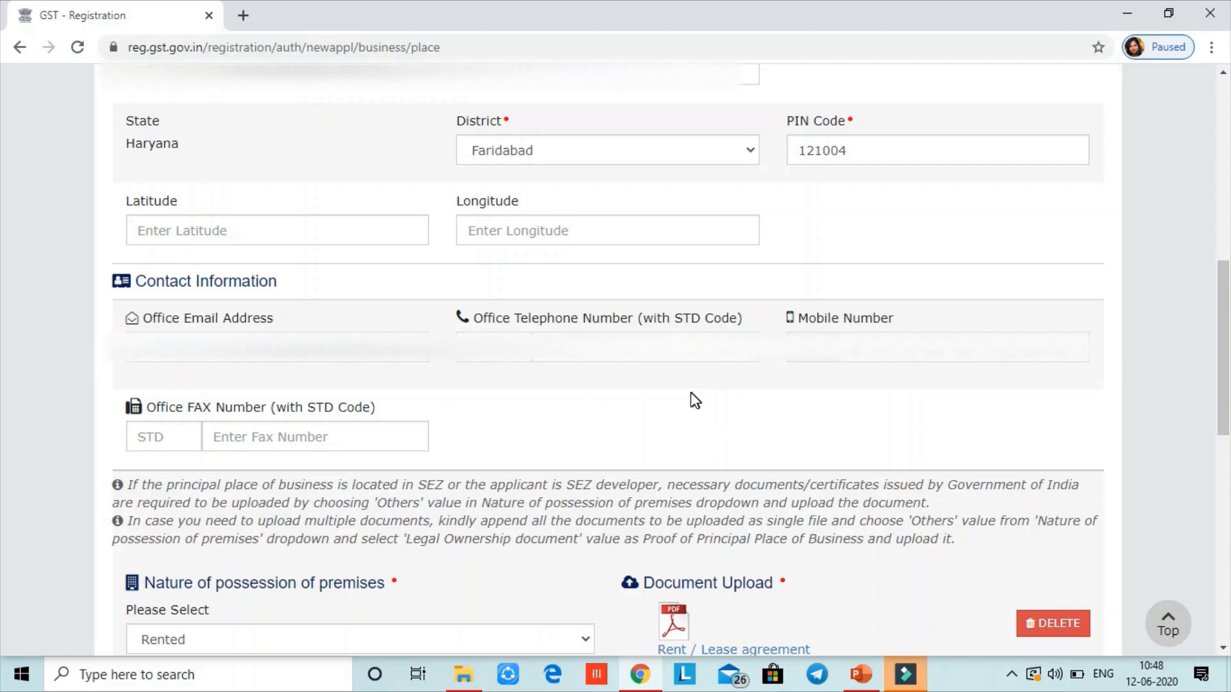
pyautogui.moveTo(1229, 410); pyautogui.dragTo(1229, 487)
pyautogui.scroll(-2, 3, 524)
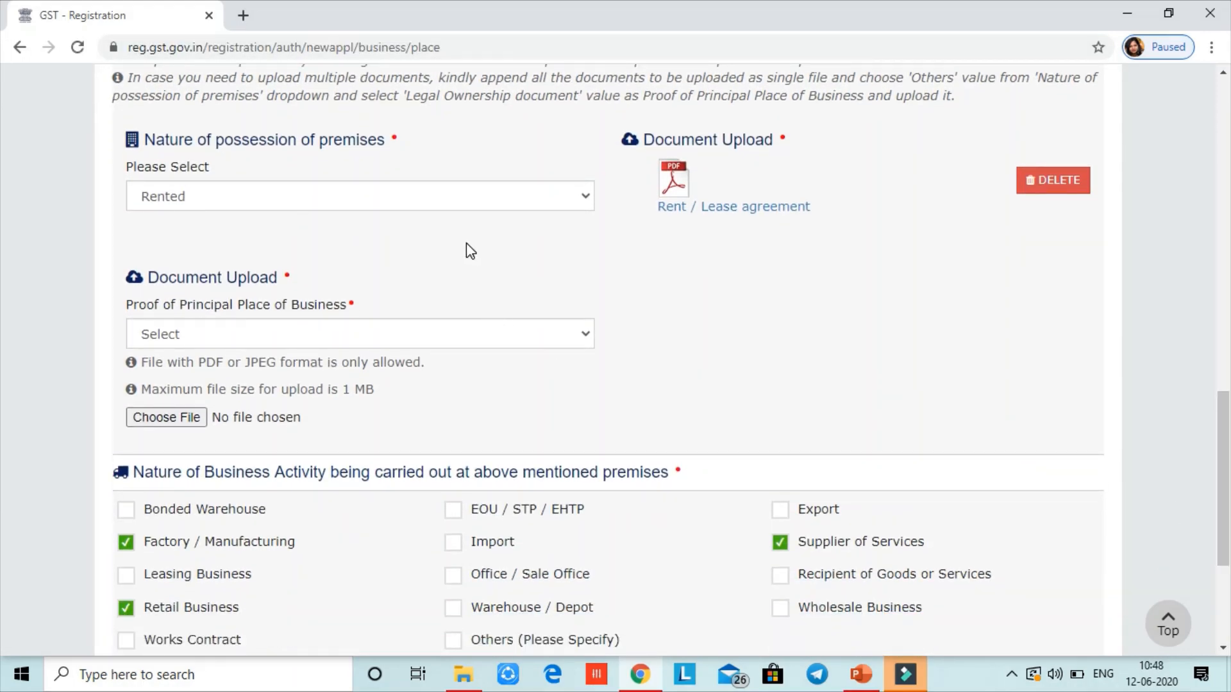
pyautogui.click(482, 206)
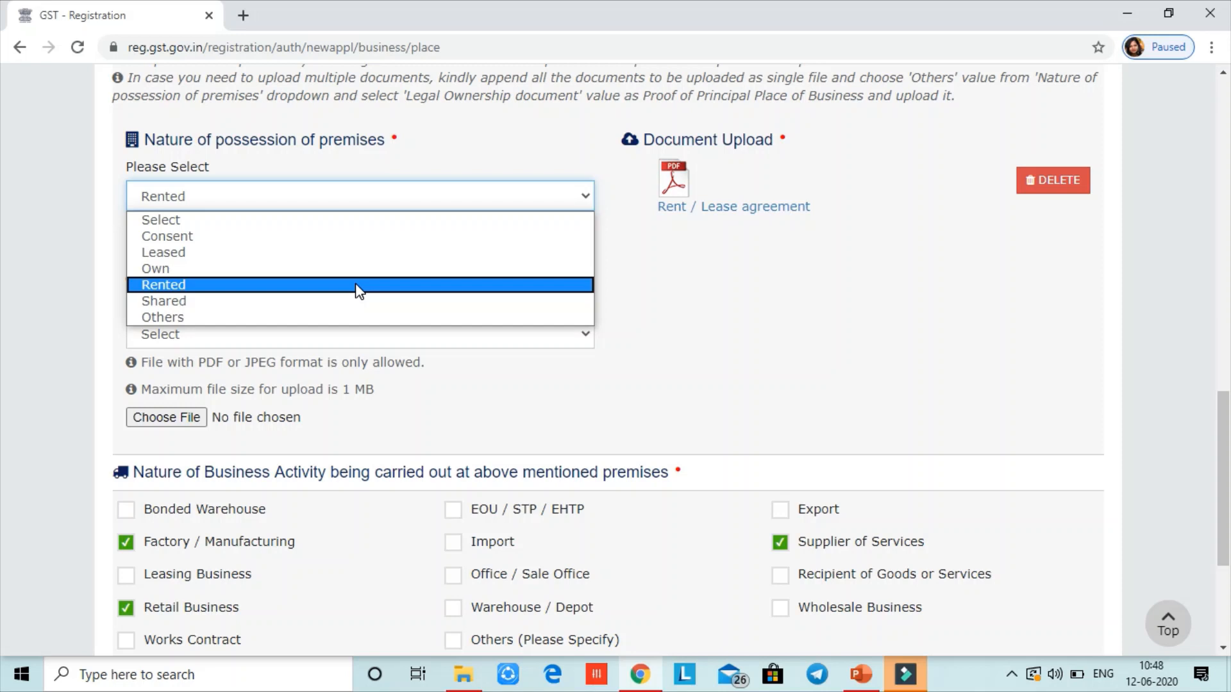
pyautogui.click(356, 286)
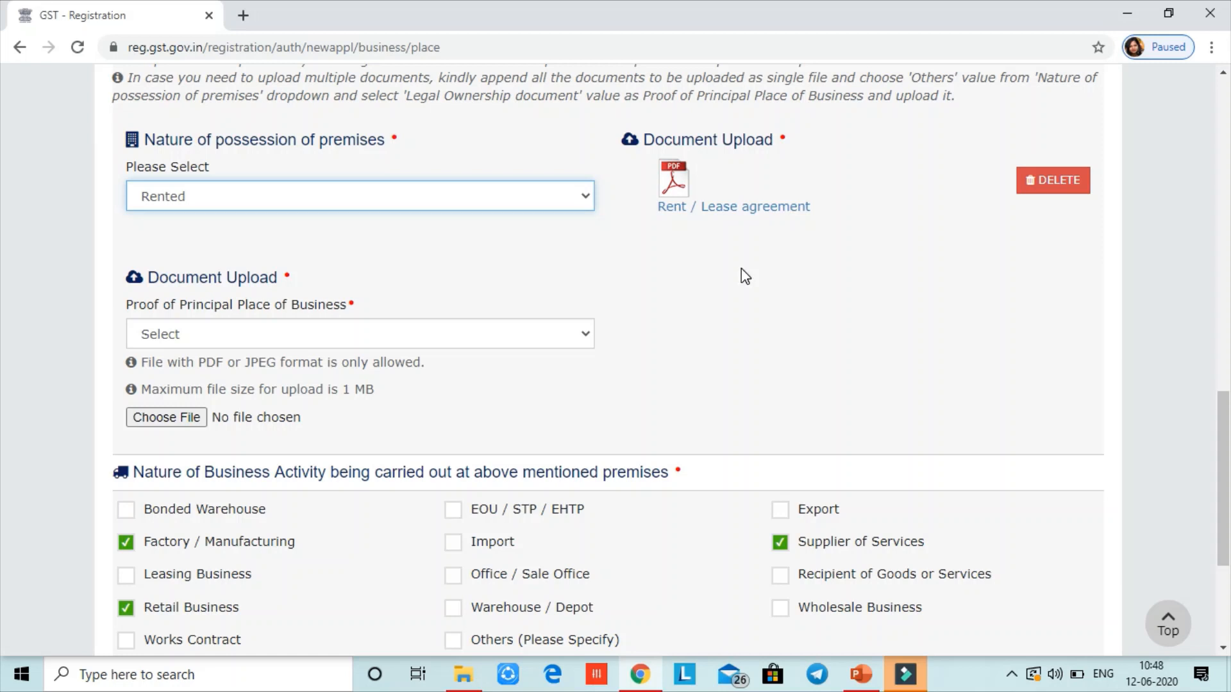
pyautogui.moveTo(1228, 427); pyautogui.dragTo(1229, 514)
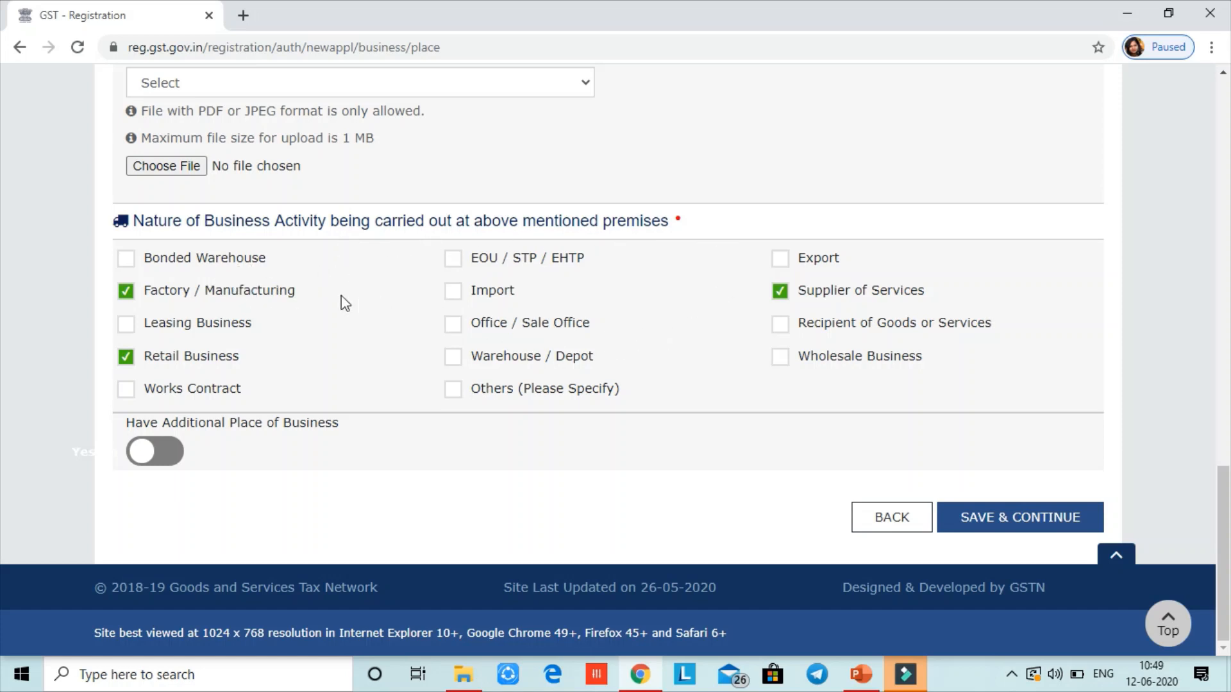
# Keep Factory / Manufacturing, Retail Business and Supplier of Services ticked and switch on Have Additional Place of Business
pyautogui.click(170, 357)
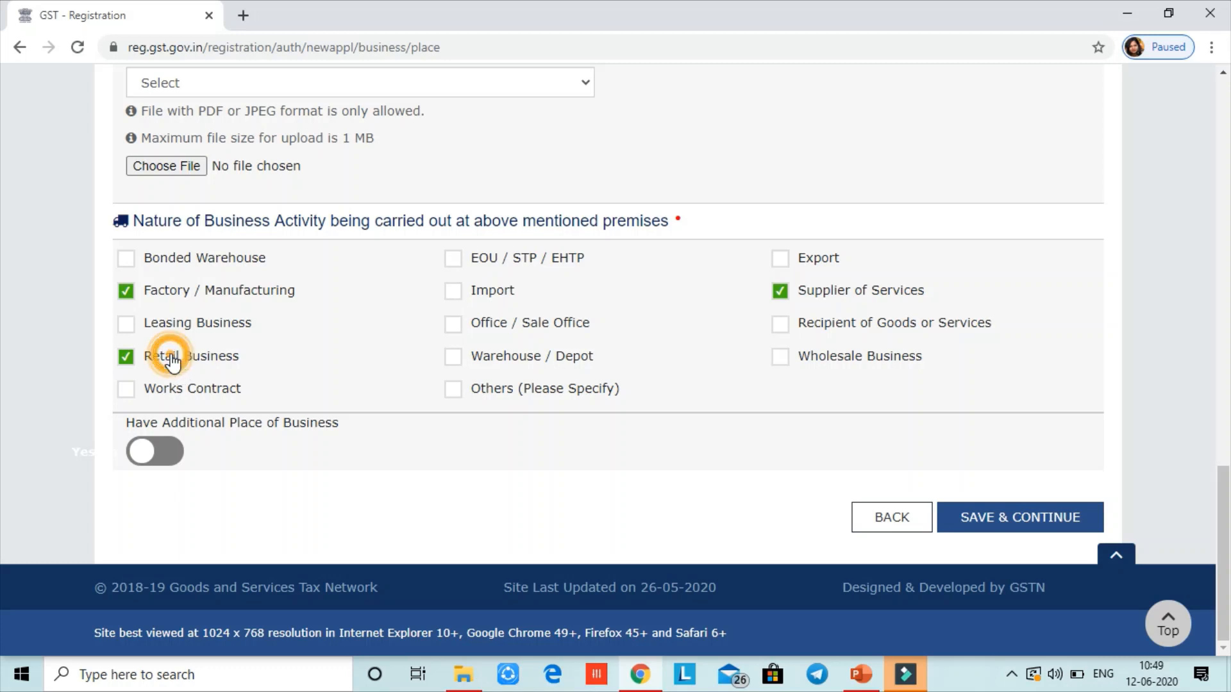
pyautogui.click(172, 362)
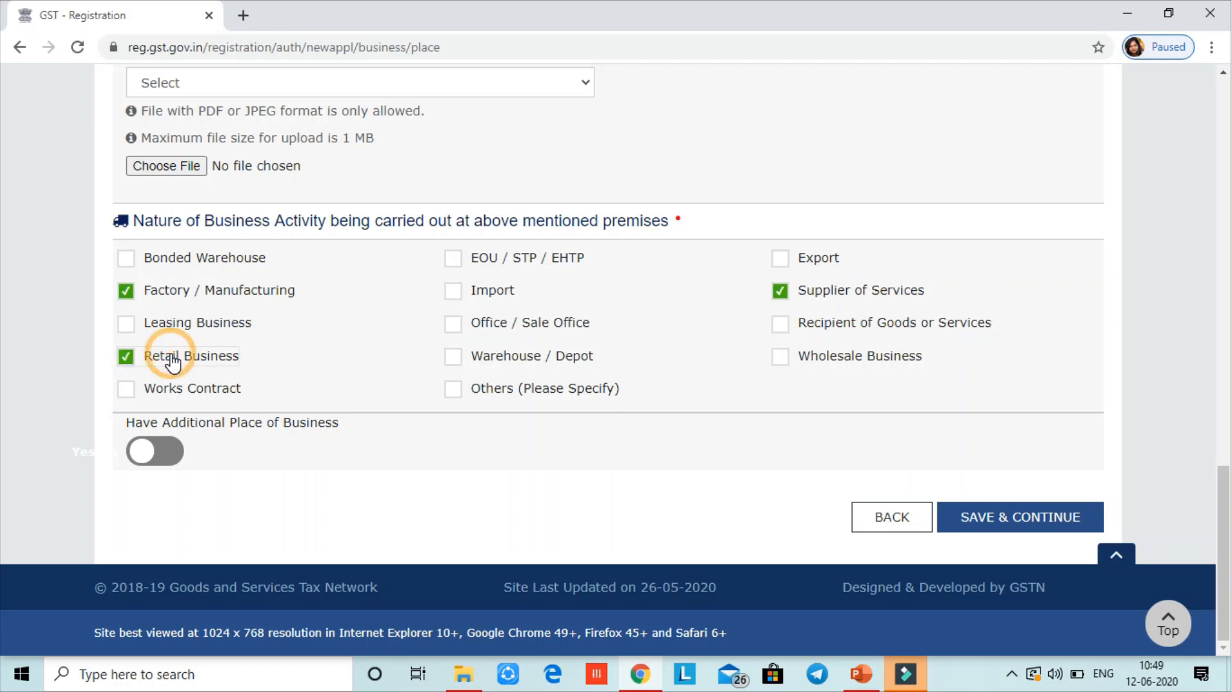
pyautogui.click(182, 298)
pyautogui.click(182, 298)
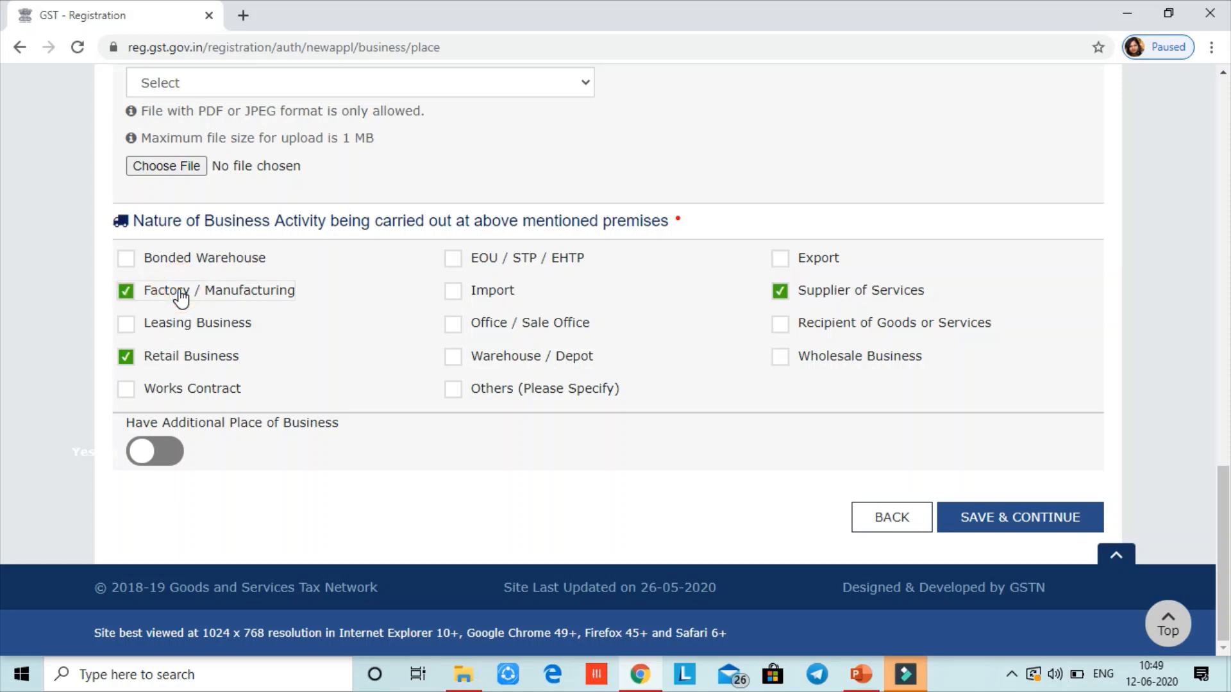
pyautogui.click(454, 364)
pyautogui.click(813, 300)
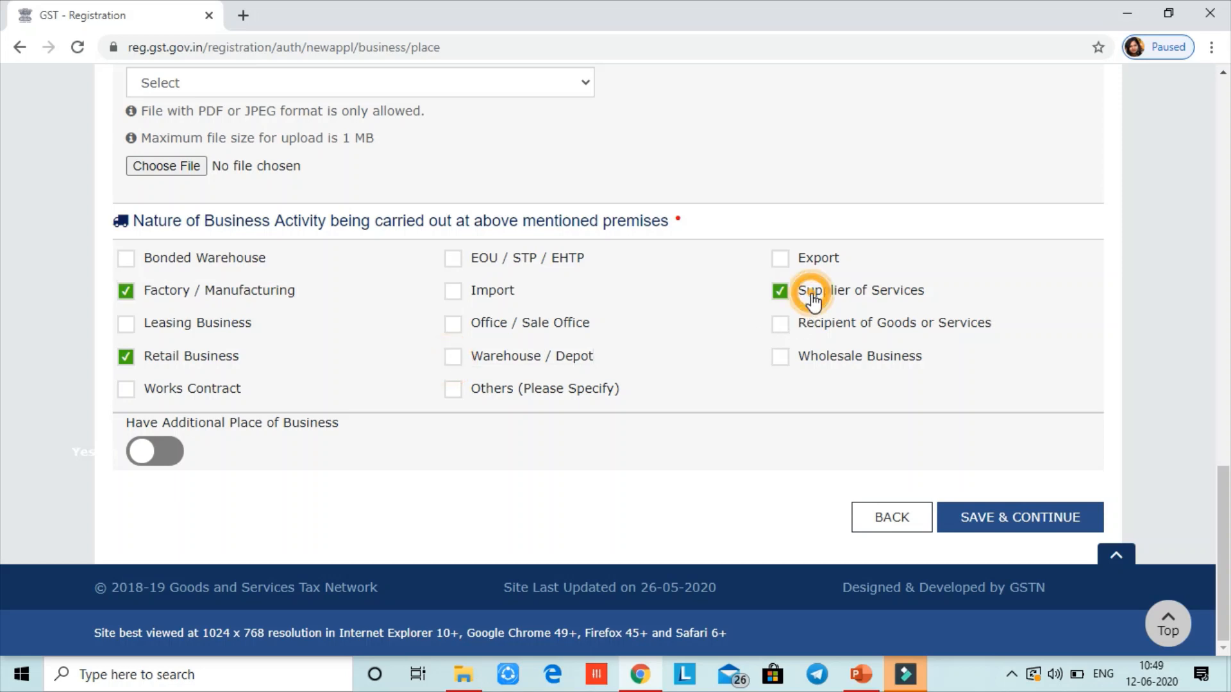
pyautogui.click(813, 300)
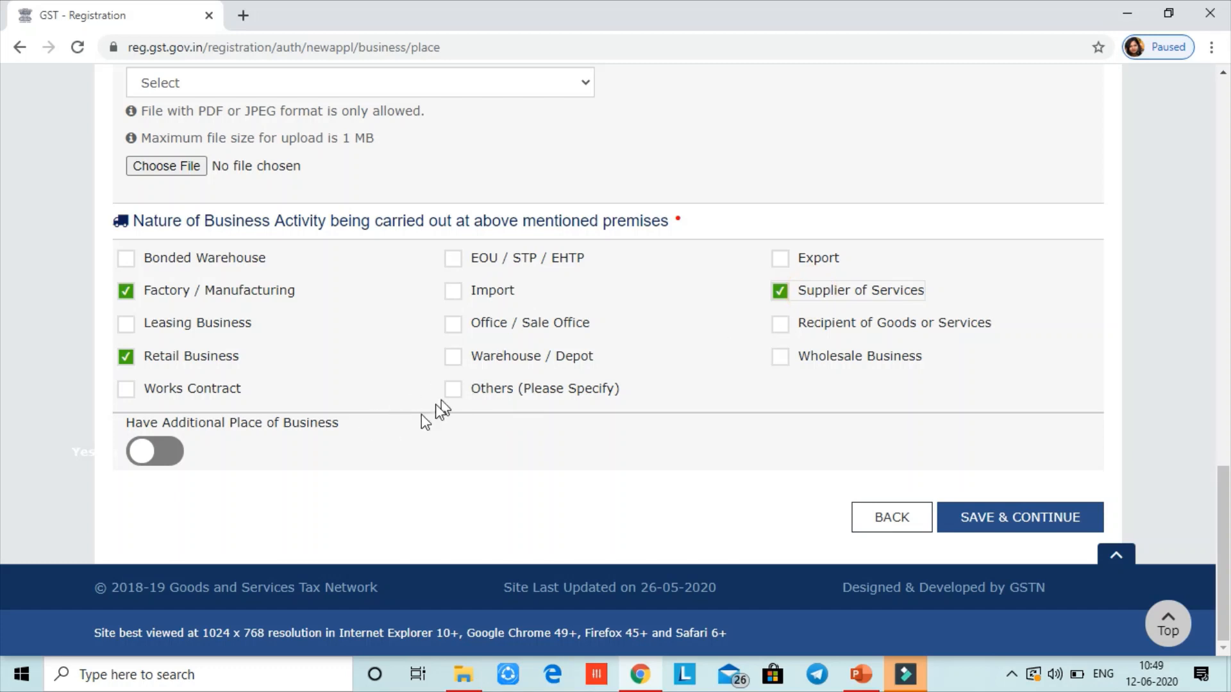
pyautogui.click(181, 462)
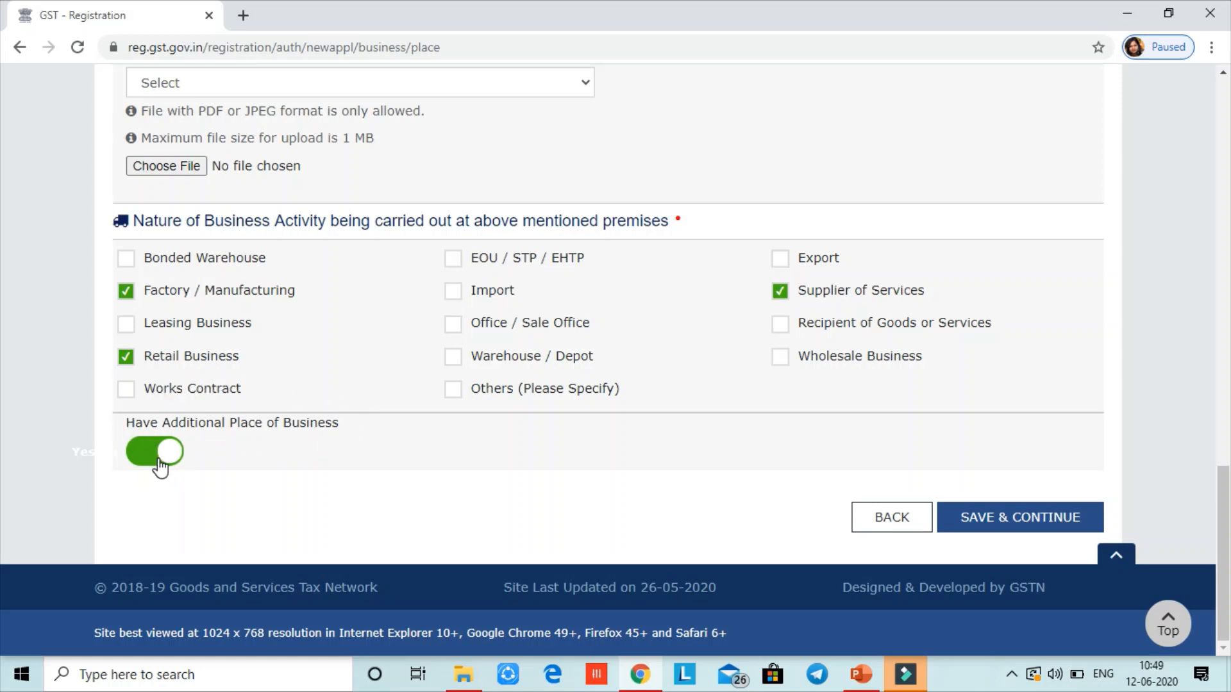
# Save Principal Place of Business and start adding an address record under Additional Places of Business
pyautogui.click(962, 515)
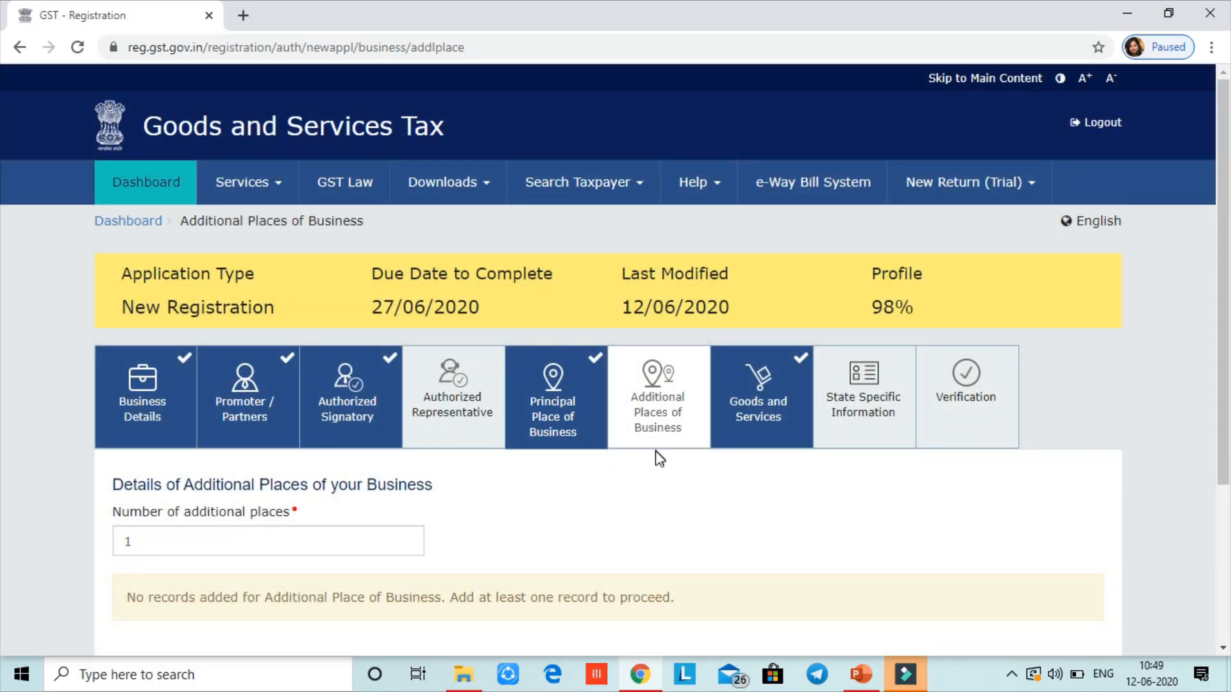
pyautogui.scroll(-4, 1226, 346)
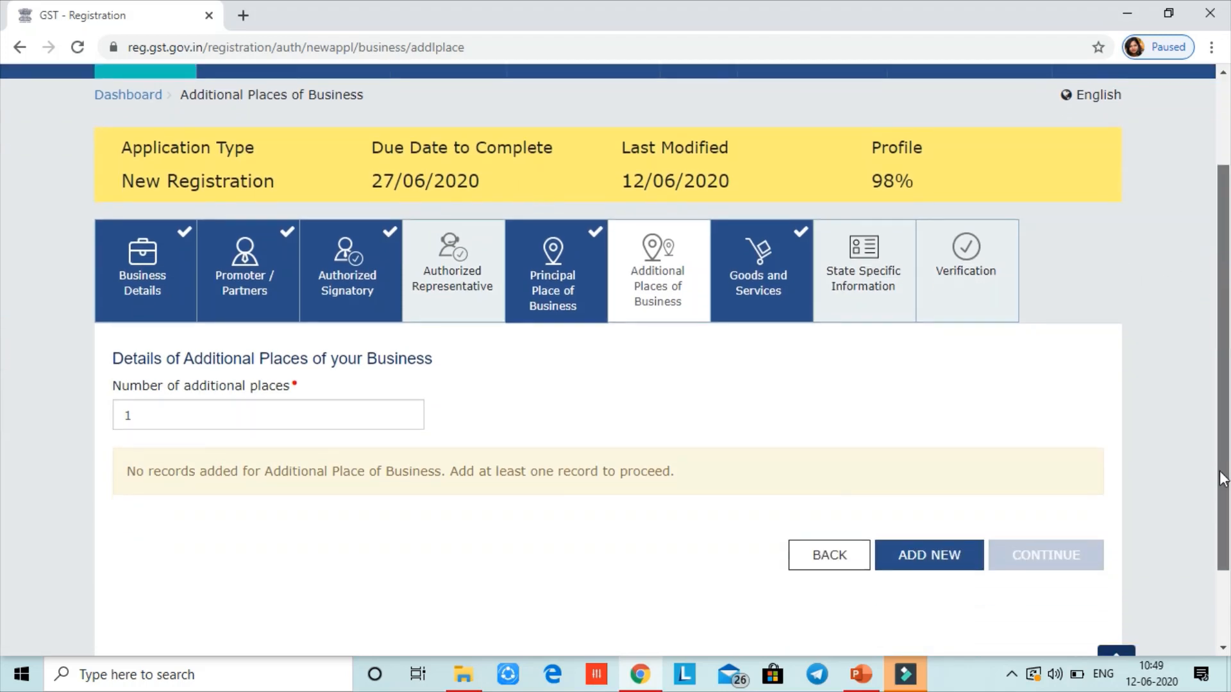
pyautogui.doubleClick(160, 317)
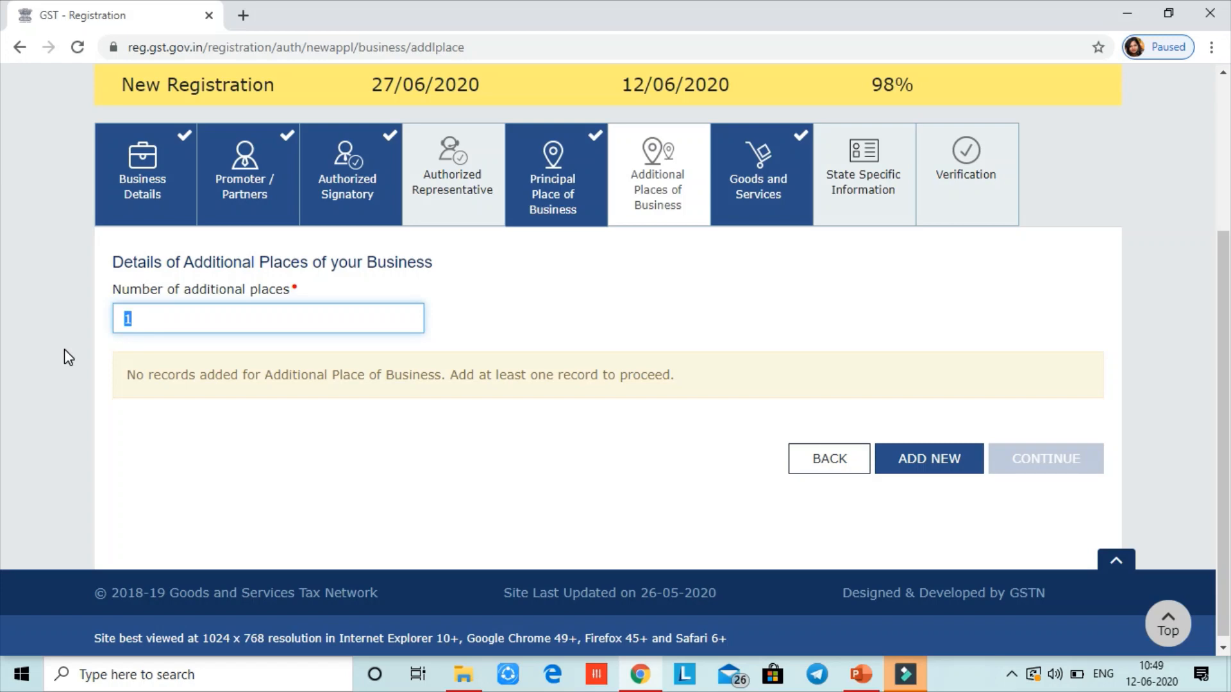
pyautogui.click(904, 471)
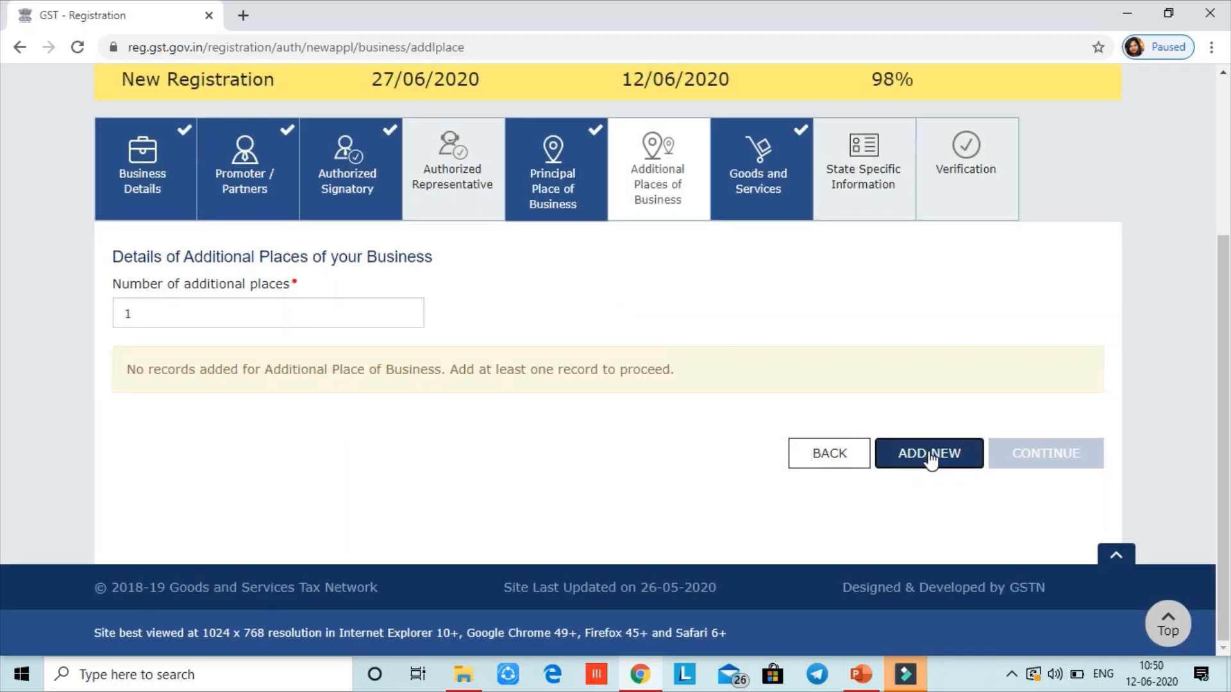
pyautogui.click(931, 457)
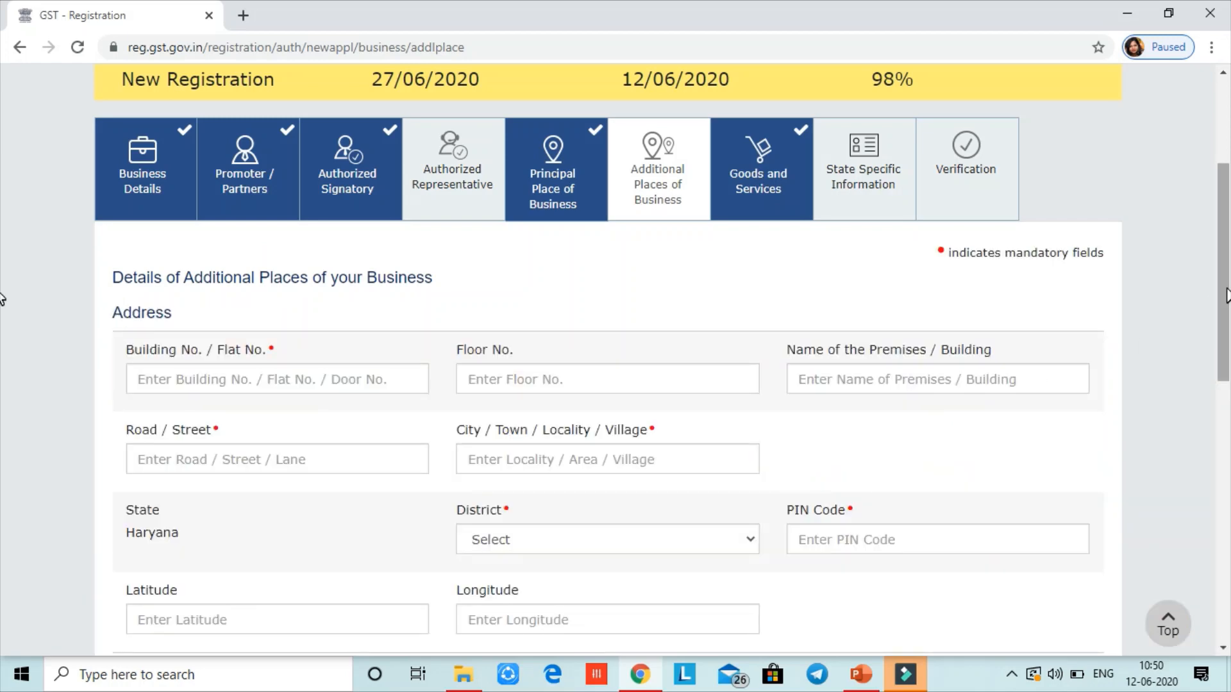
pyautogui.scroll(-2, 1, 298)
pyautogui.scroll(-8, 2, 348)
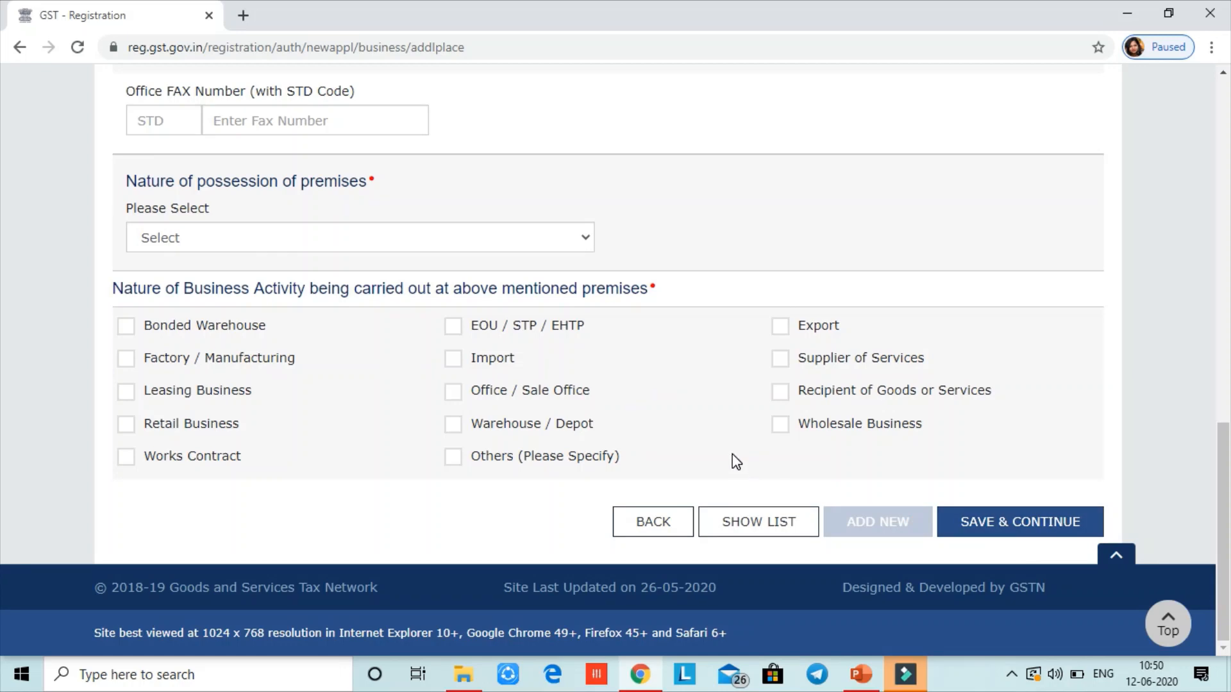
# Switch Have Additional Place of Business off, save Principal Place of Business, and continue past Additional Places
pyautogui.click(656, 524)
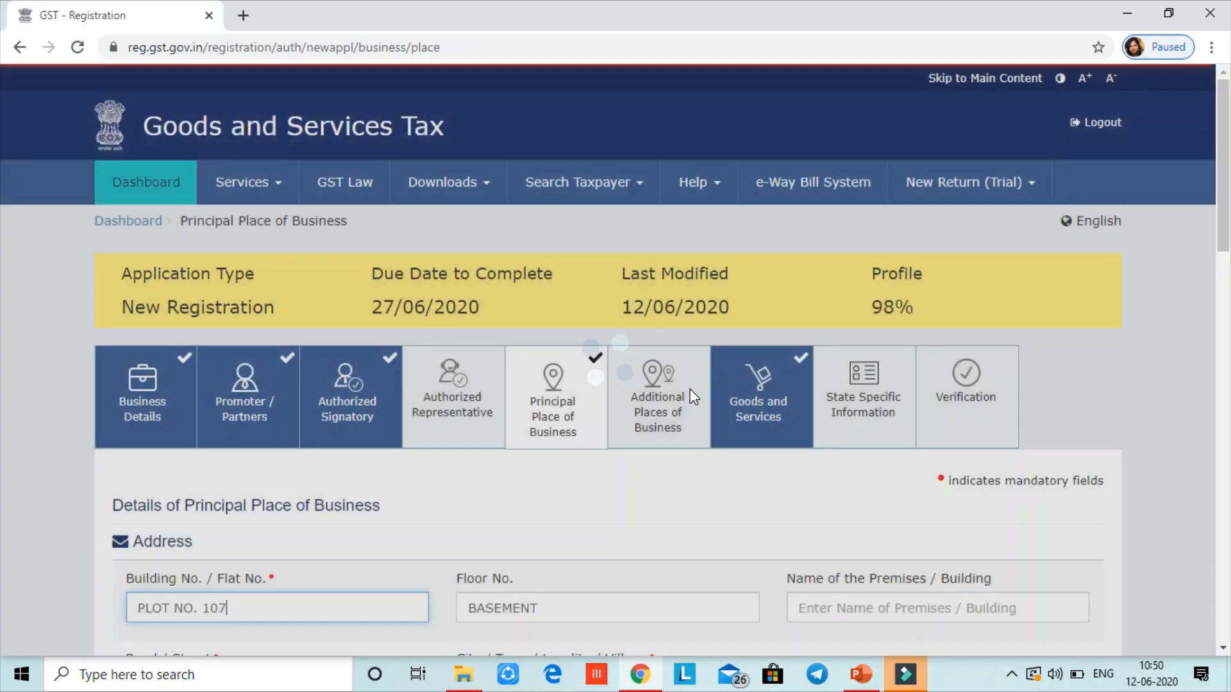
pyautogui.scroll(-15, 692, 399)
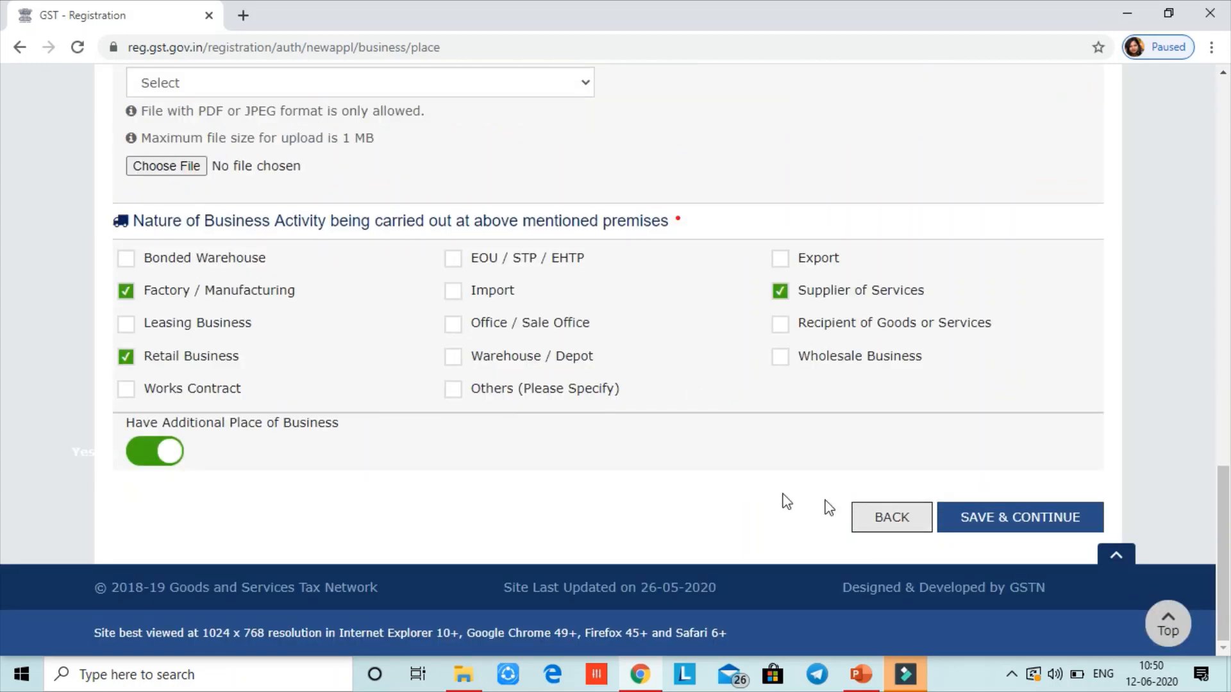
pyautogui.click(149, 457)
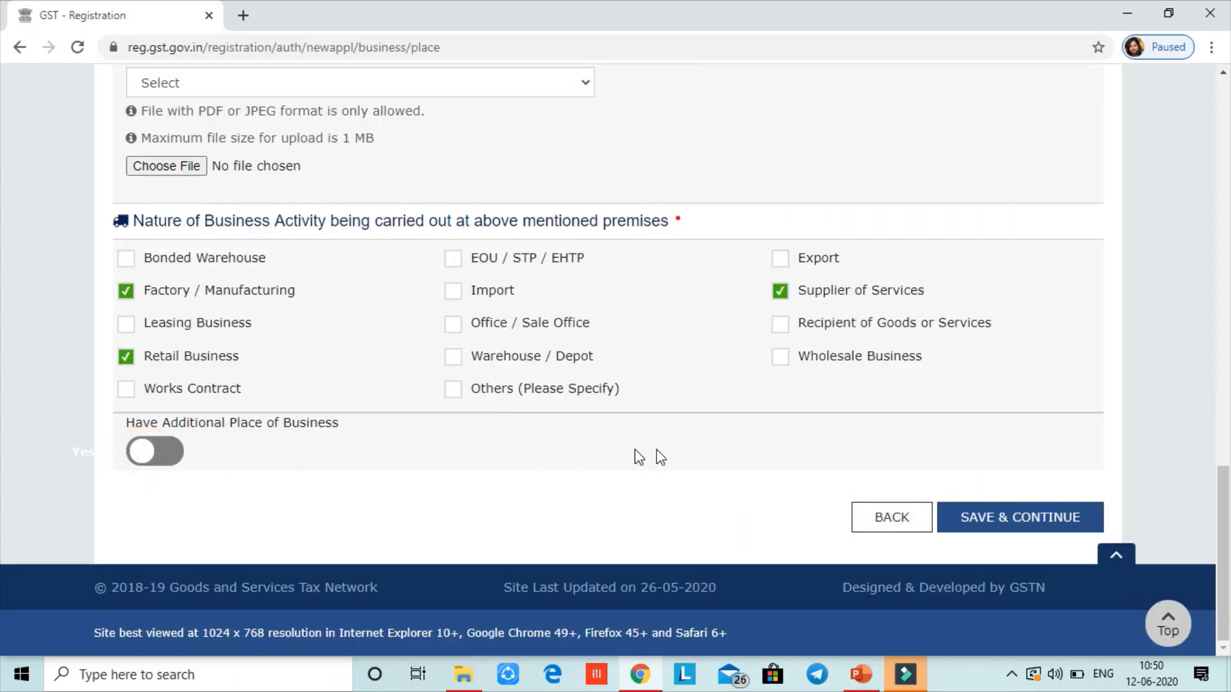
pyautogui.click(993, 520)
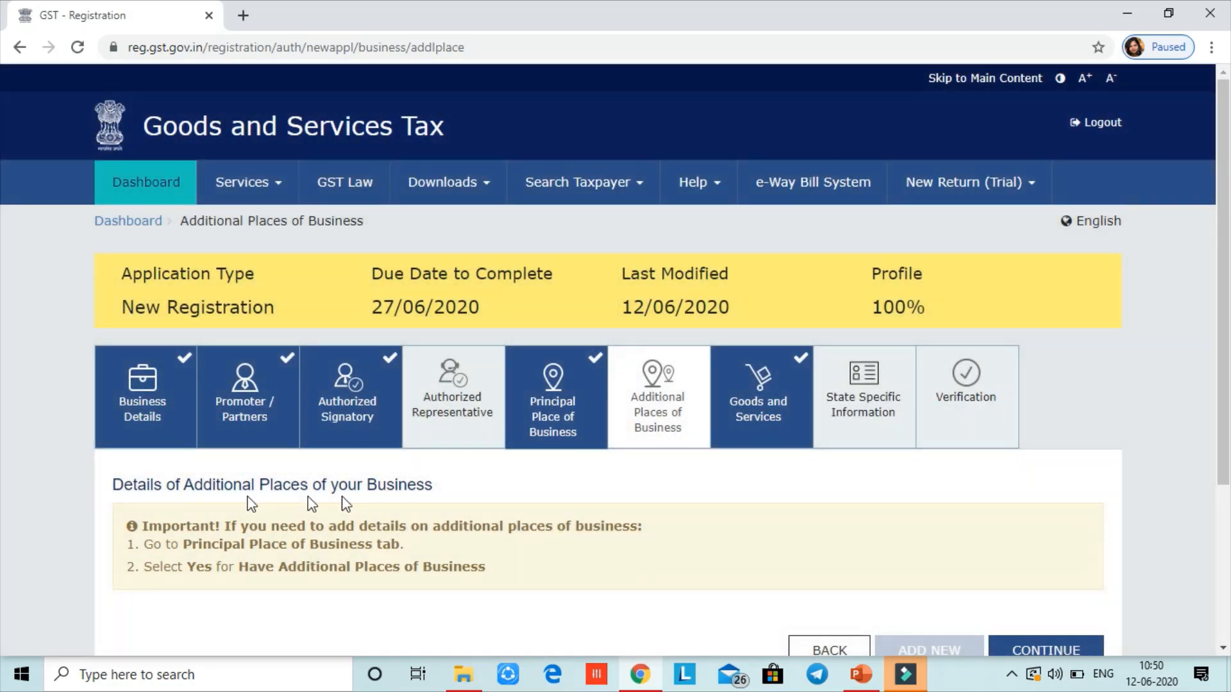
pyautogui.scroll(-2, 5, 462)
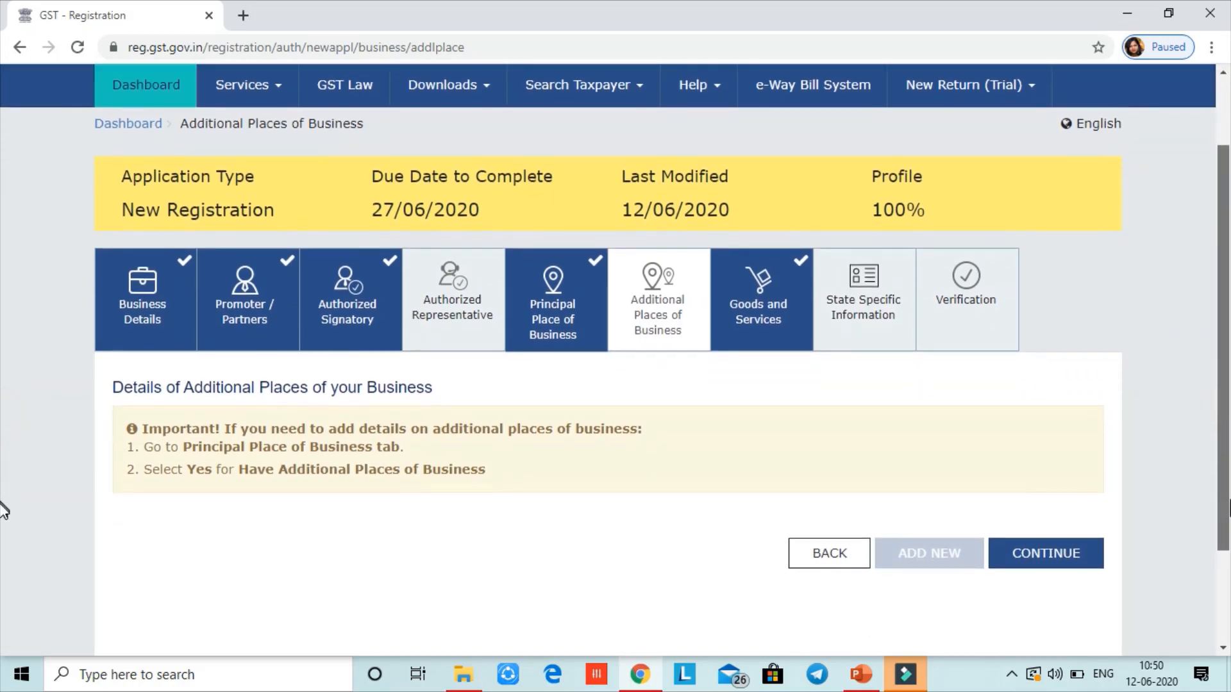
pyautogui.click(1038, 523)
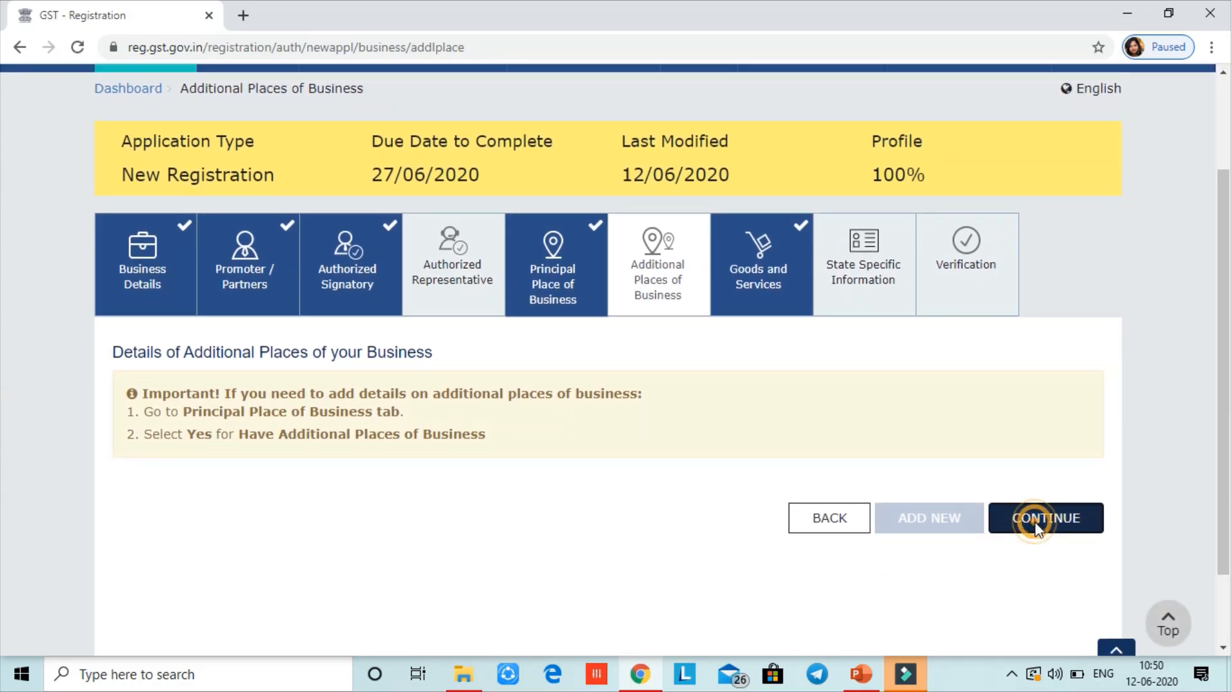
# Review the Services and Goods lists on Goods and Services, then save the step
pyautogui.scroll(-8, 641, 459)
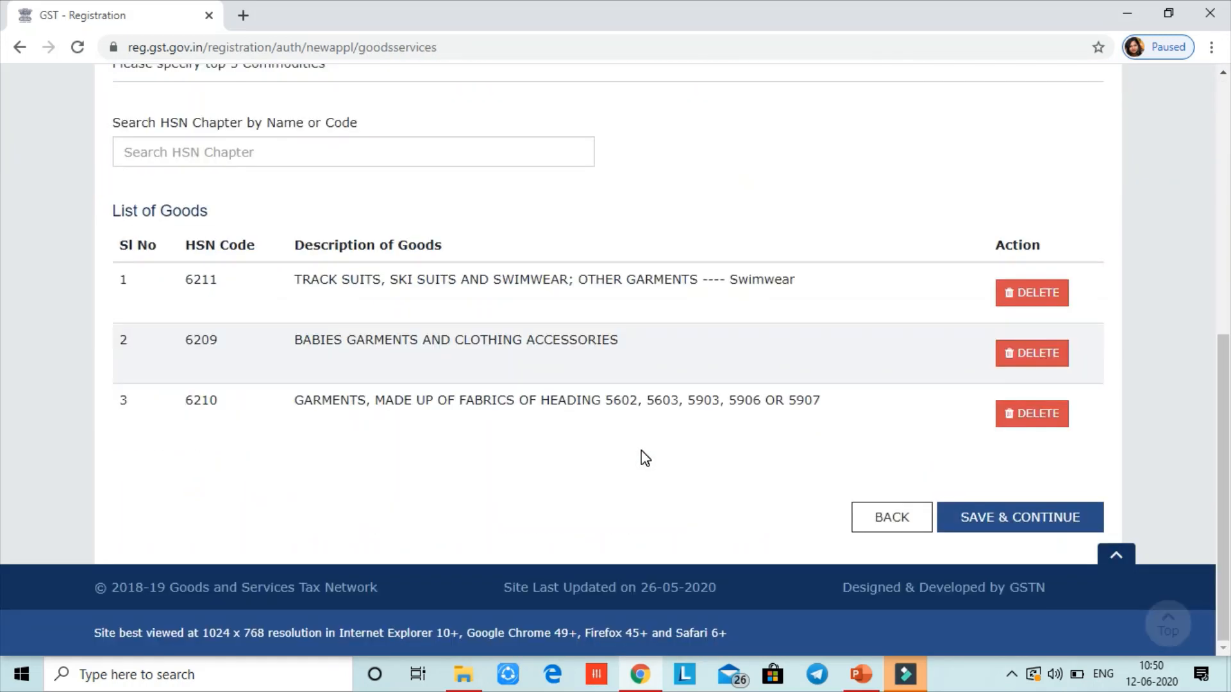
pyautogui.scroll(5, 2, 424)
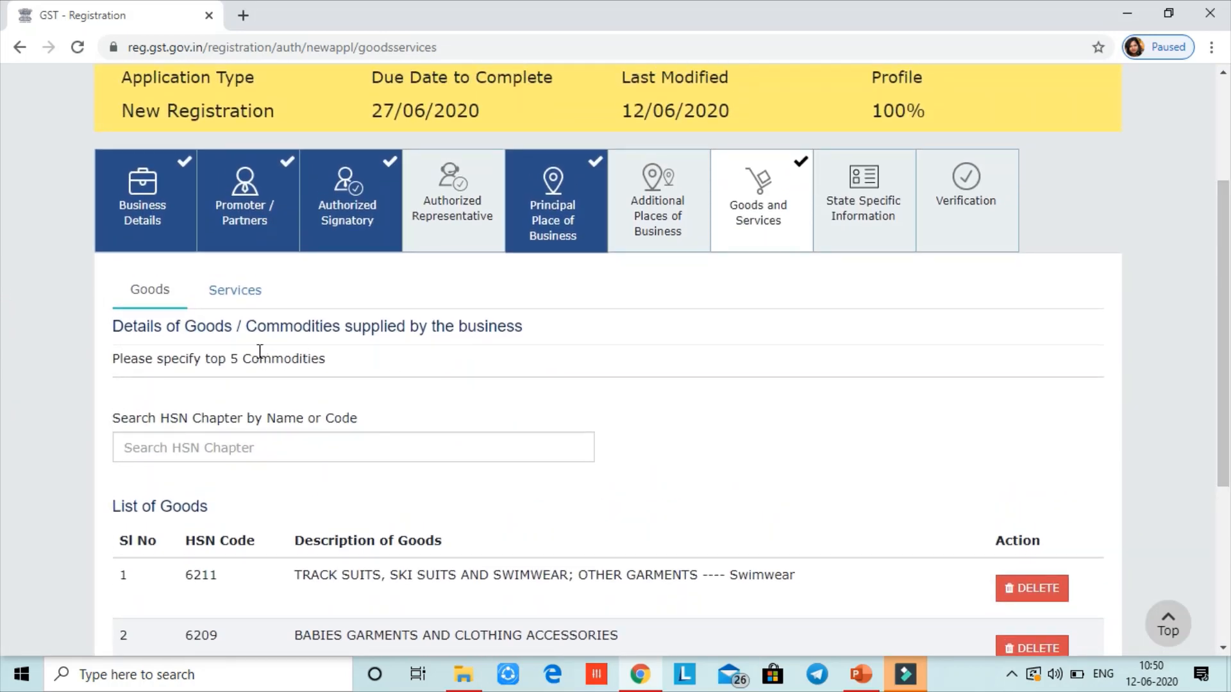
pyautogui.click(235, 292)
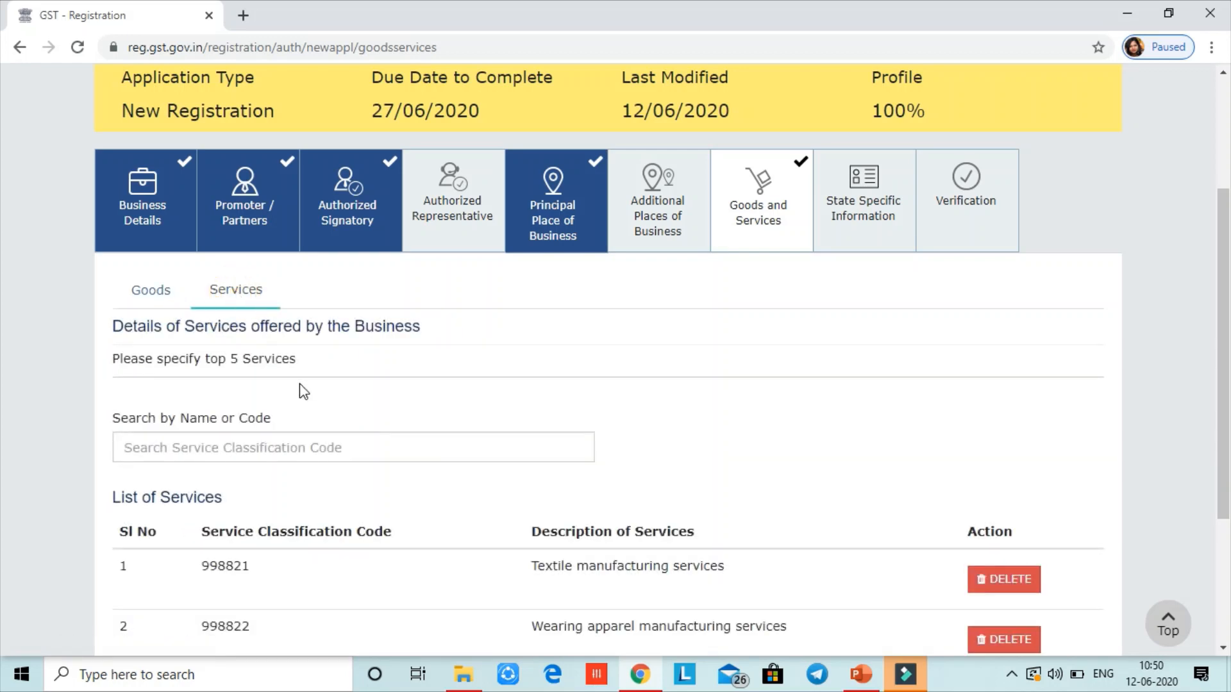
pyautogui.scroll(-2, 2, 397)
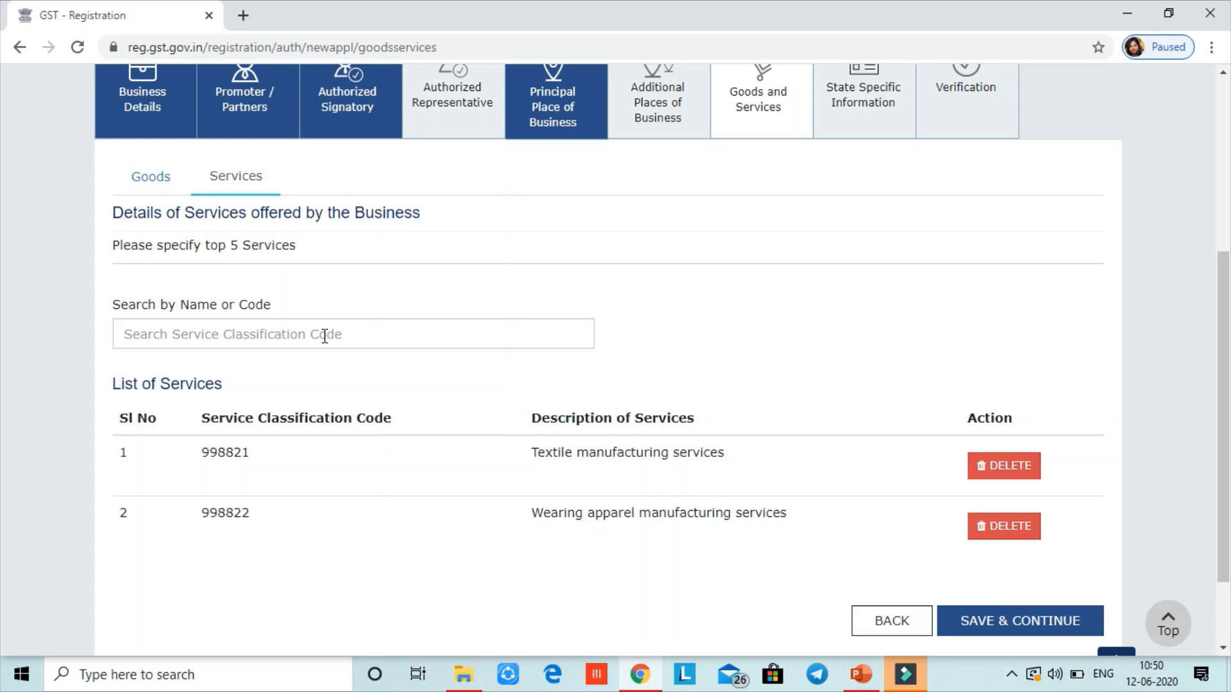
pyautogui.click(149, 180)
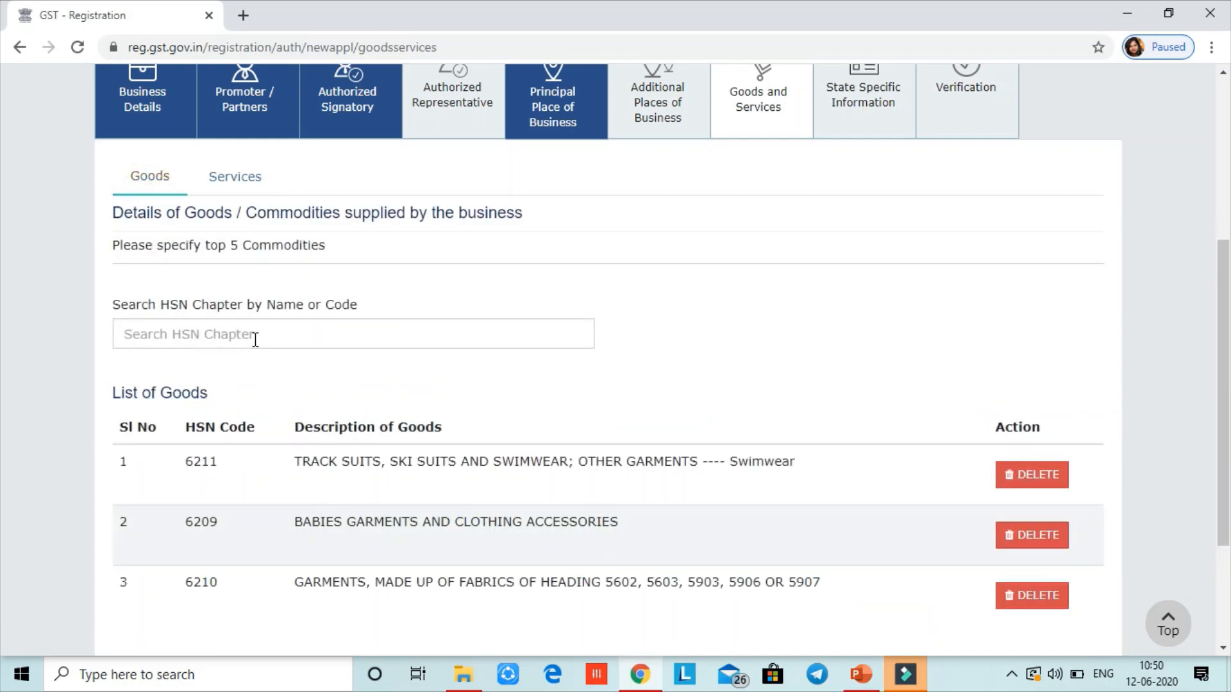
pyautogui.scroll(-3, 651, 338)
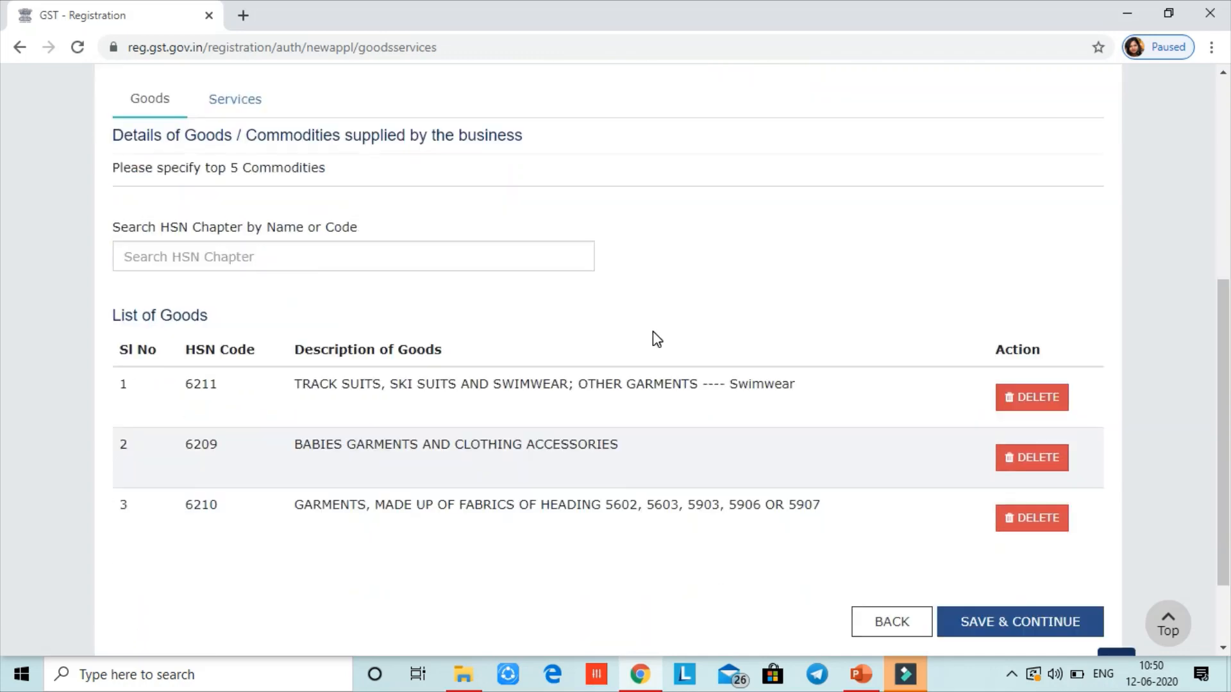
pyautogui.click(977, 530)
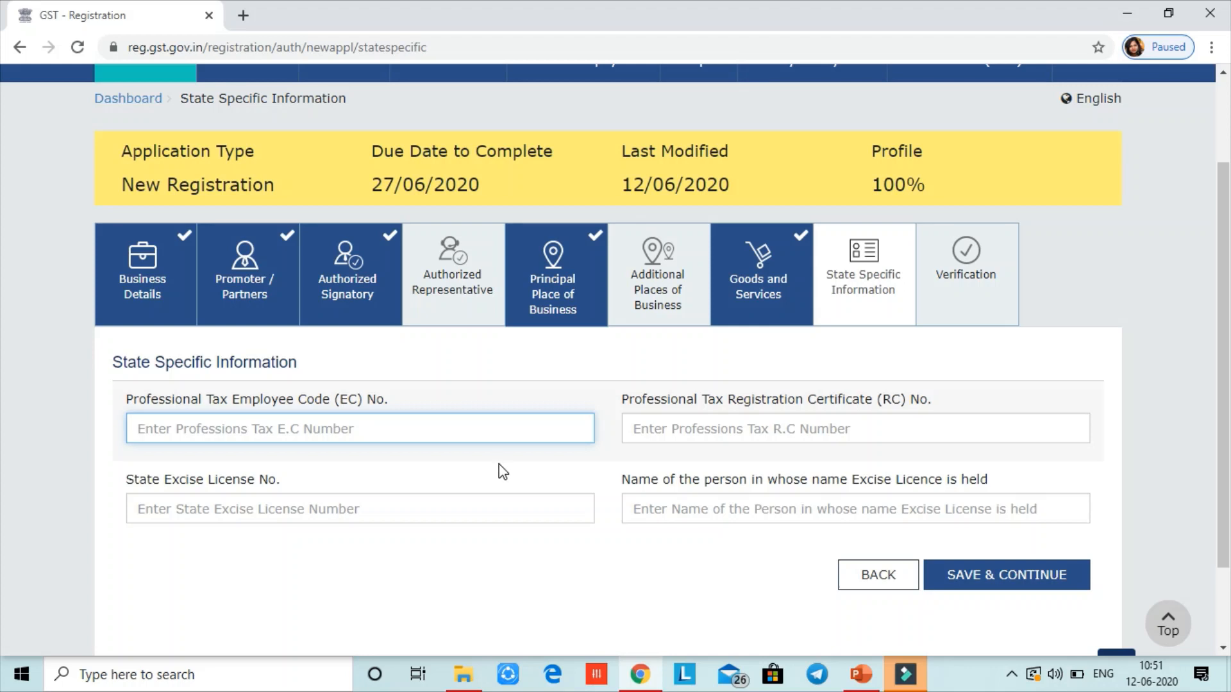
# Leave the professional tax EC No. and State Excise License fields empty and save
pyautogui.click(469, 436)
pyautogui.click(483, 516)
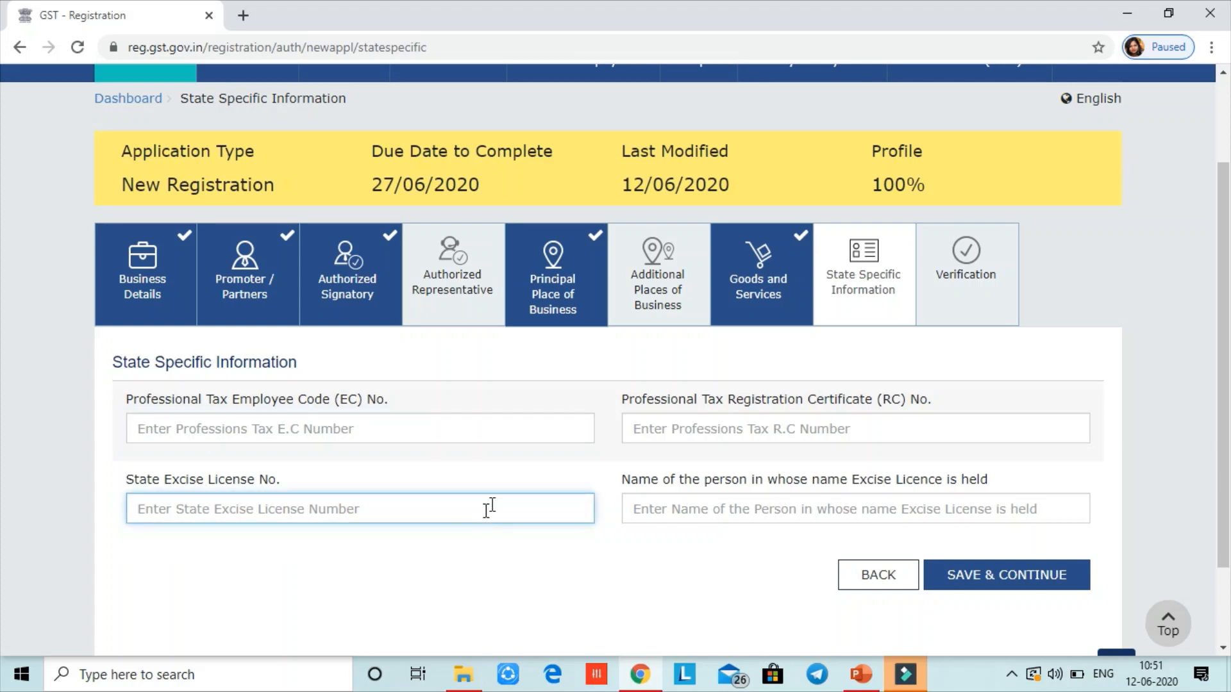
pyautogui.click(972, 585)
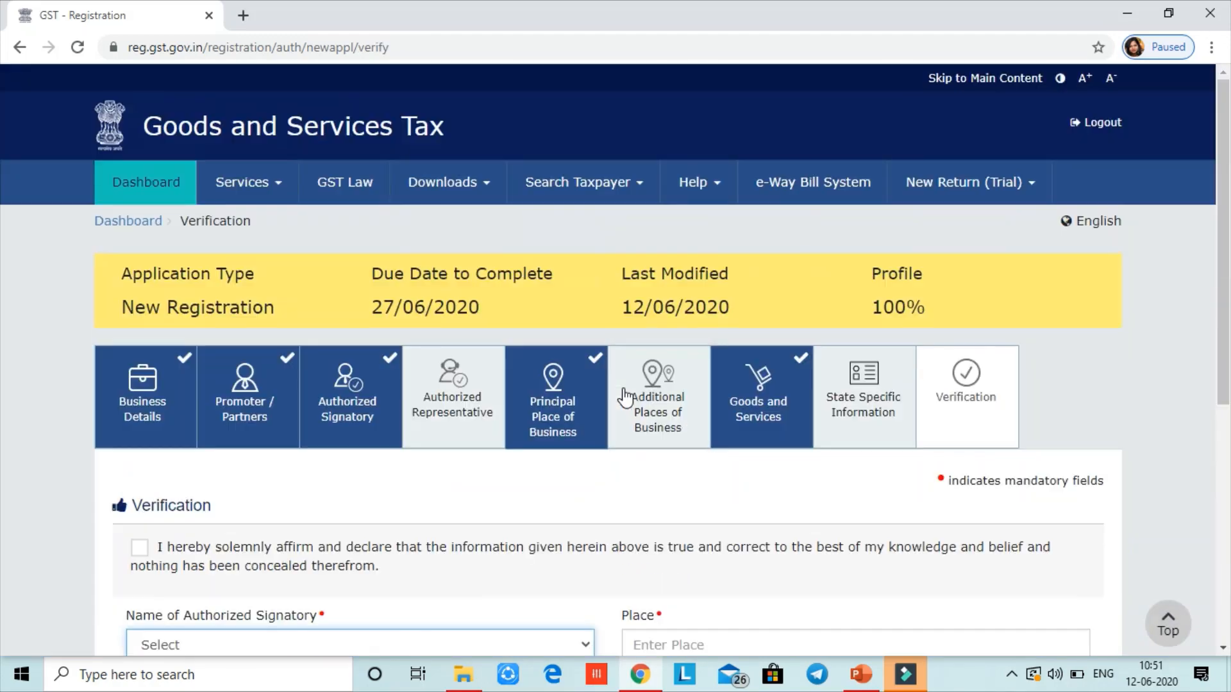
# Tick the verification declaration and enter the place of verification in capital letters
pyautogui.moveTo(1225, 358); pyautogui.dragTo(1225, 549)
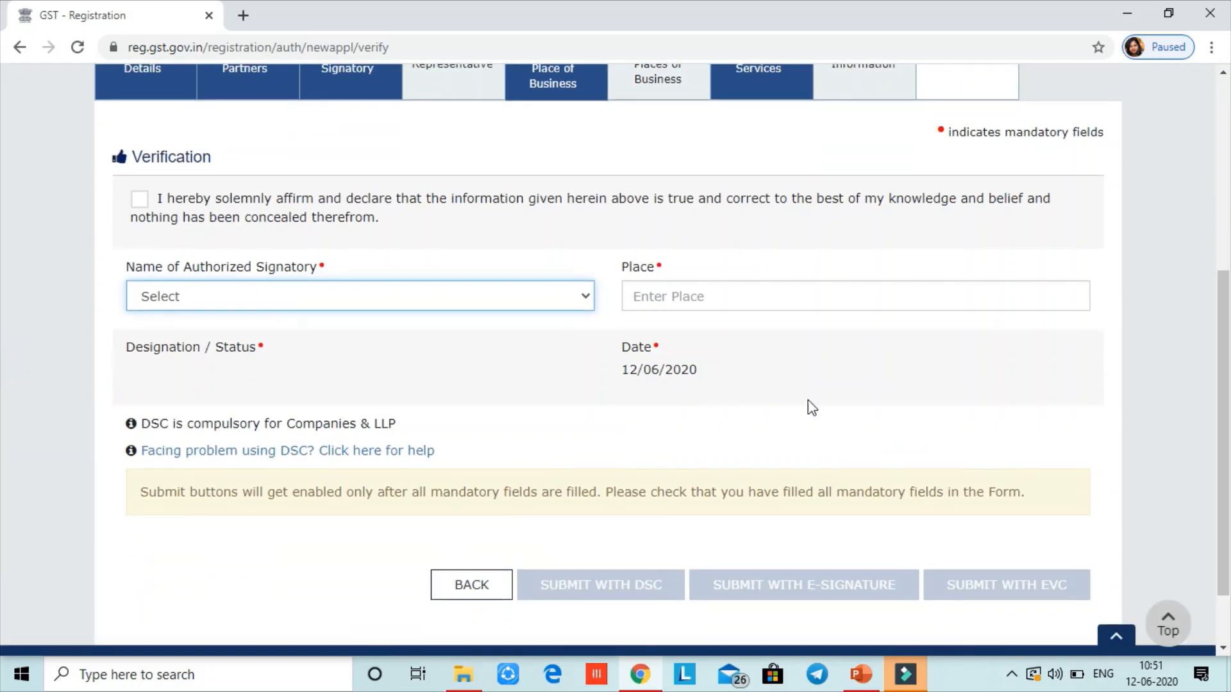
pyautogui.click(140, 200)
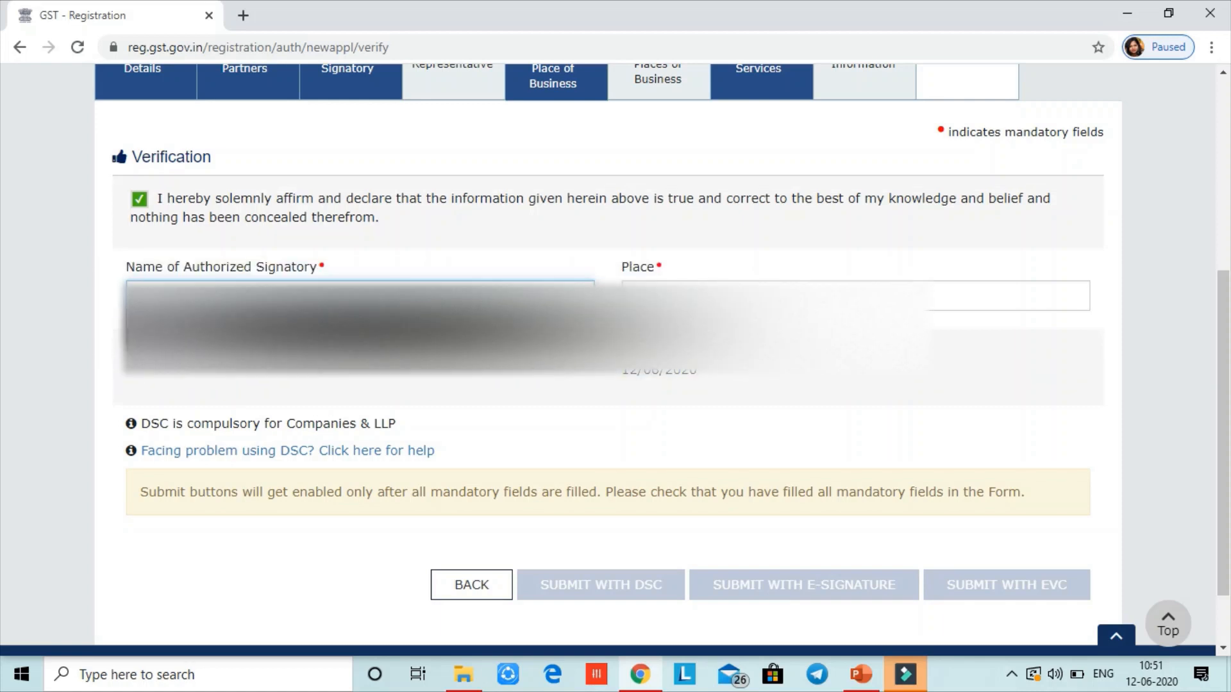
pyautogui.click(643, 298)
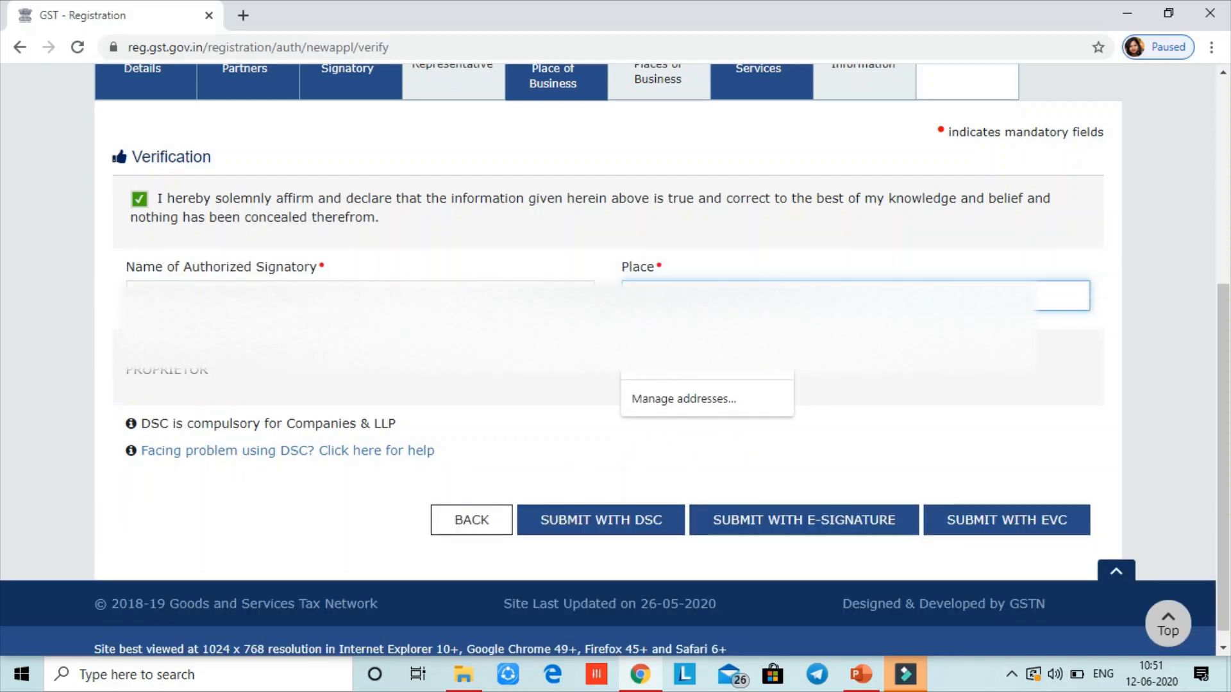
pyautogui.press('capslock')
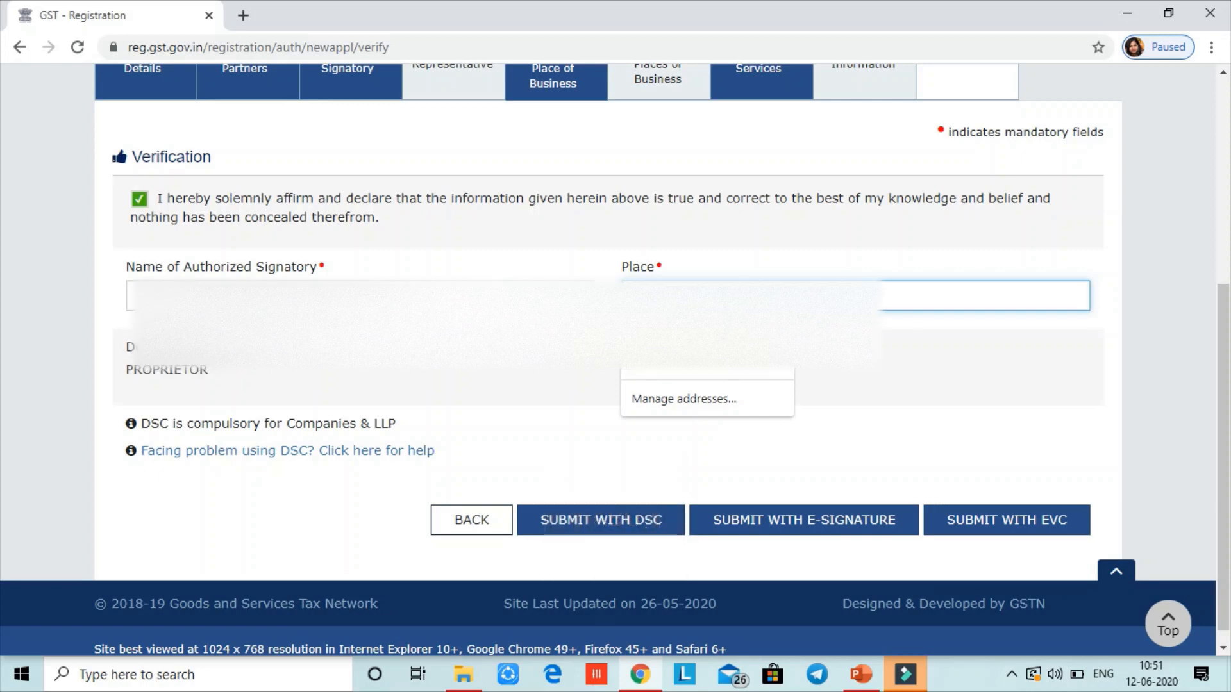
pyautogui.click(435, 376)
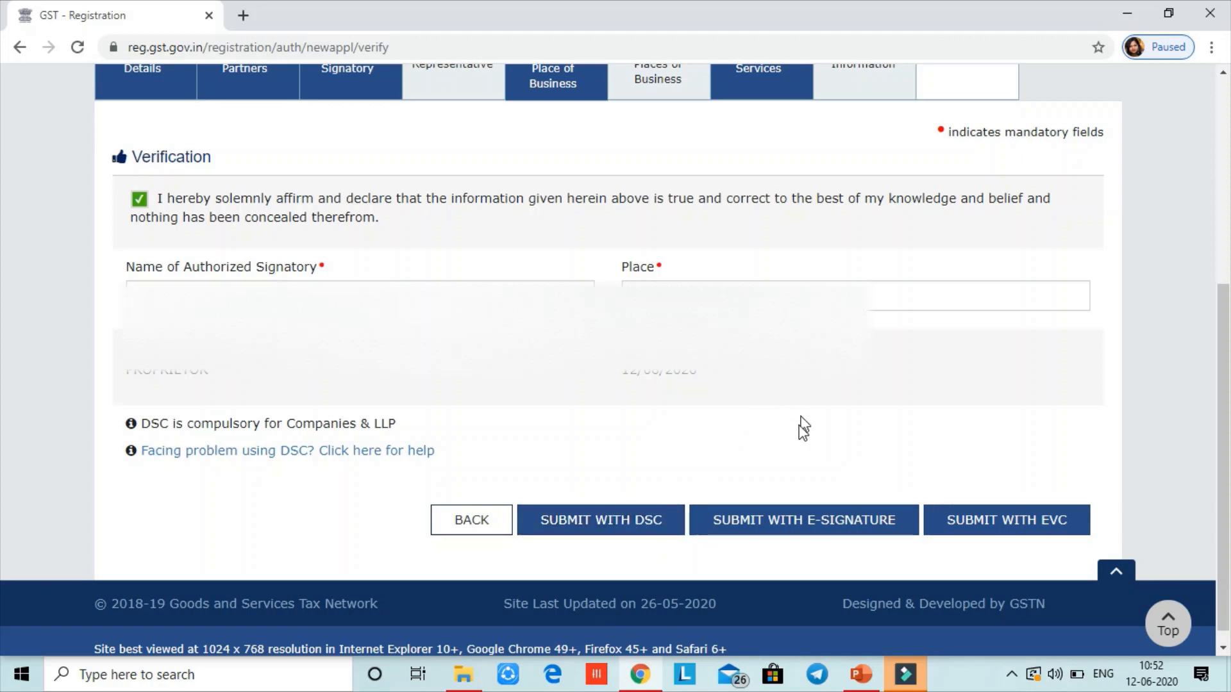
pyautogui.click(796, 530)
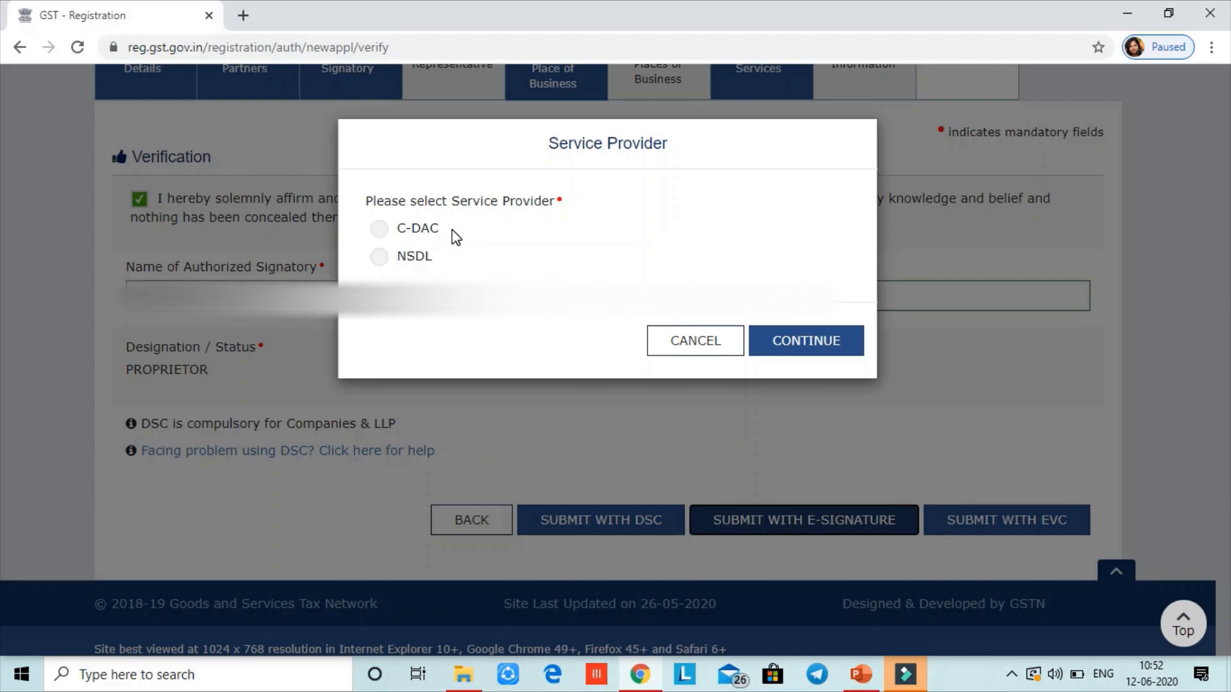
pyautogui.click(686, 349)
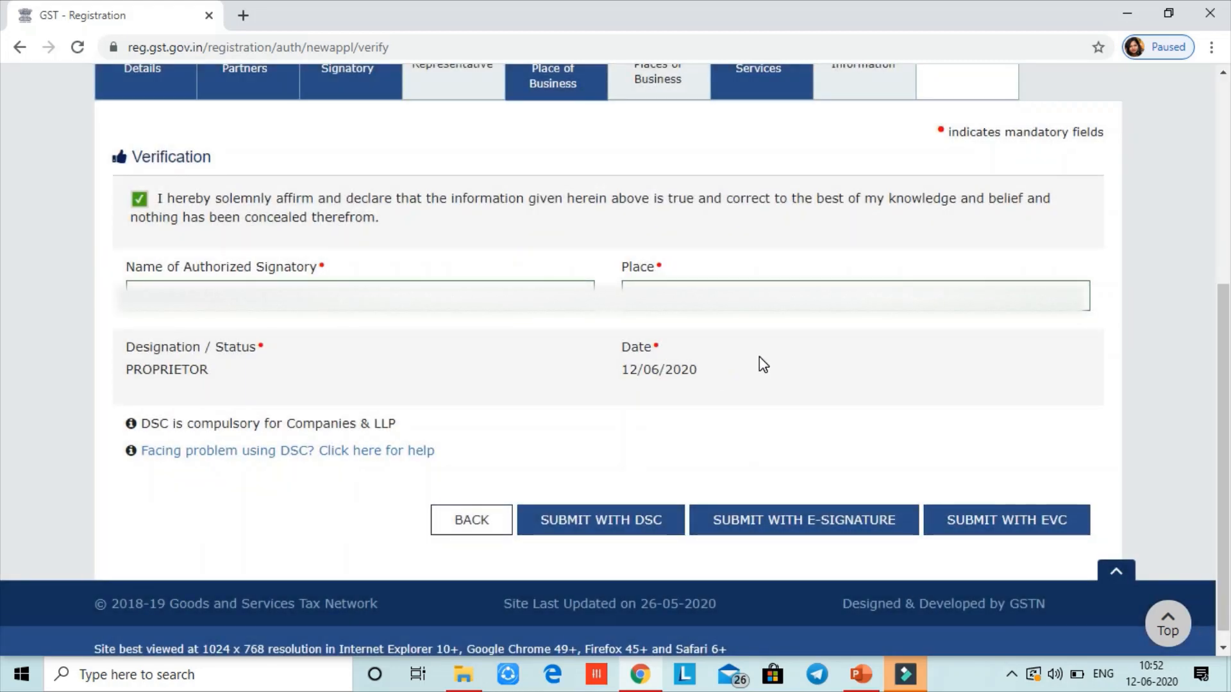
# Submit the application with EVC, enter the received OTP and validate it
pyautogui.click(996, 531)
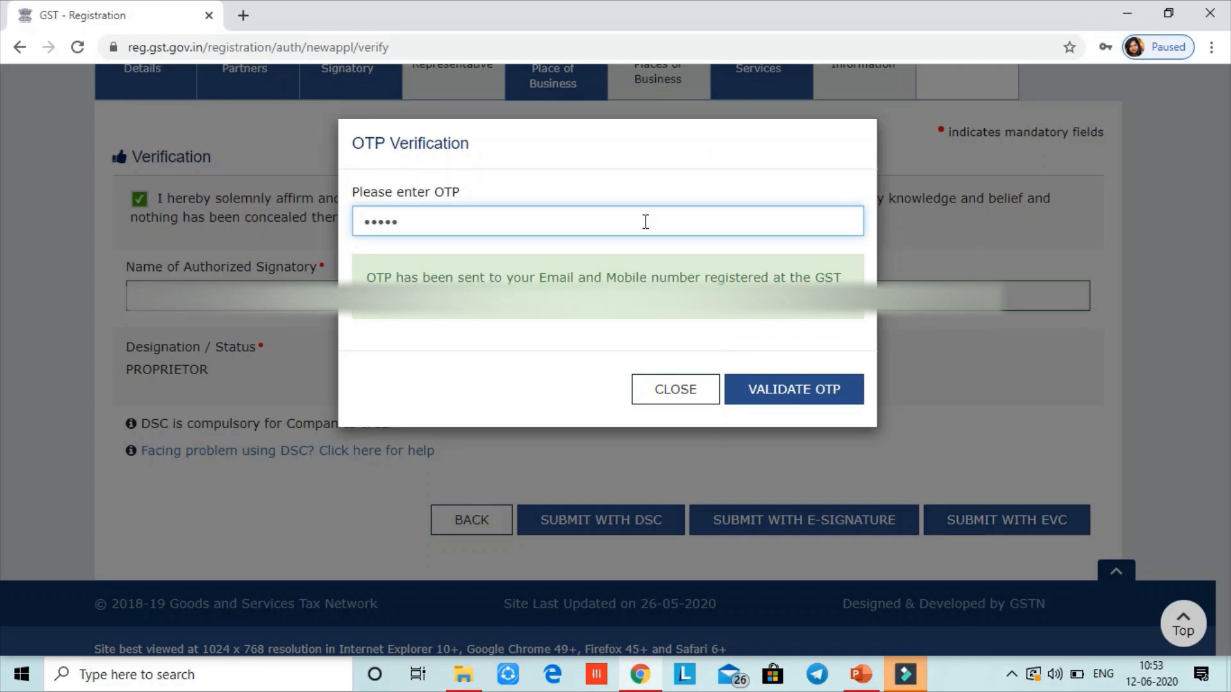
pyautogui.write('0')
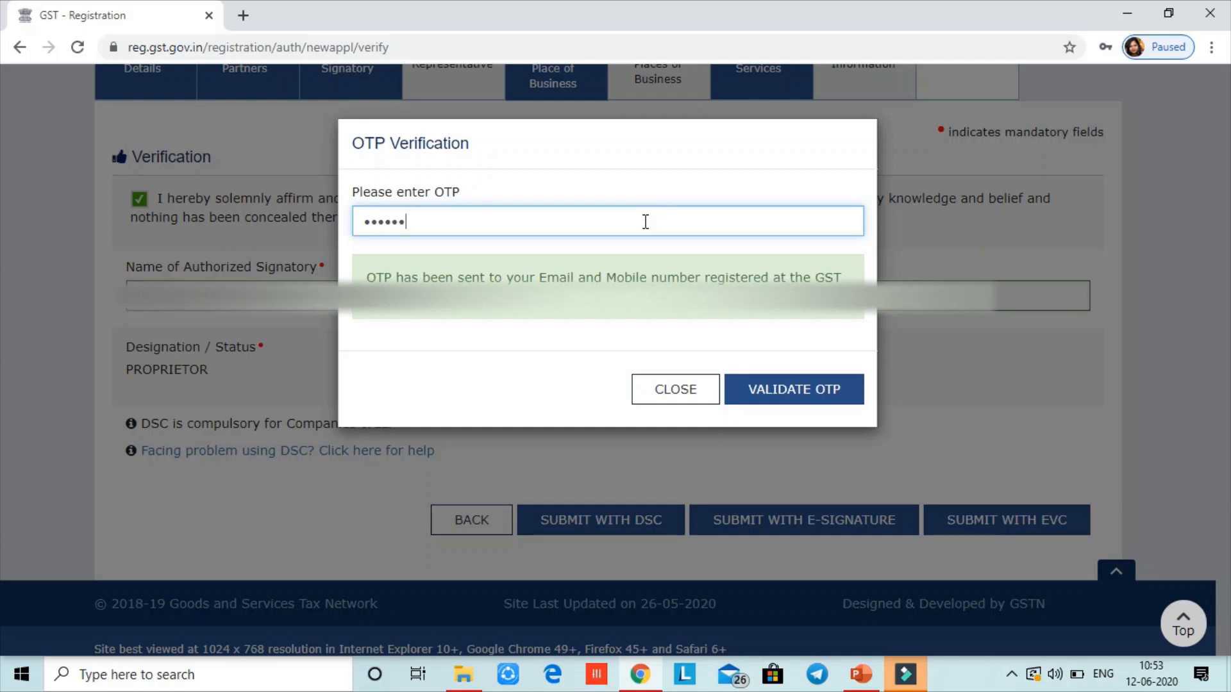
pyautogui.click(790, 390)
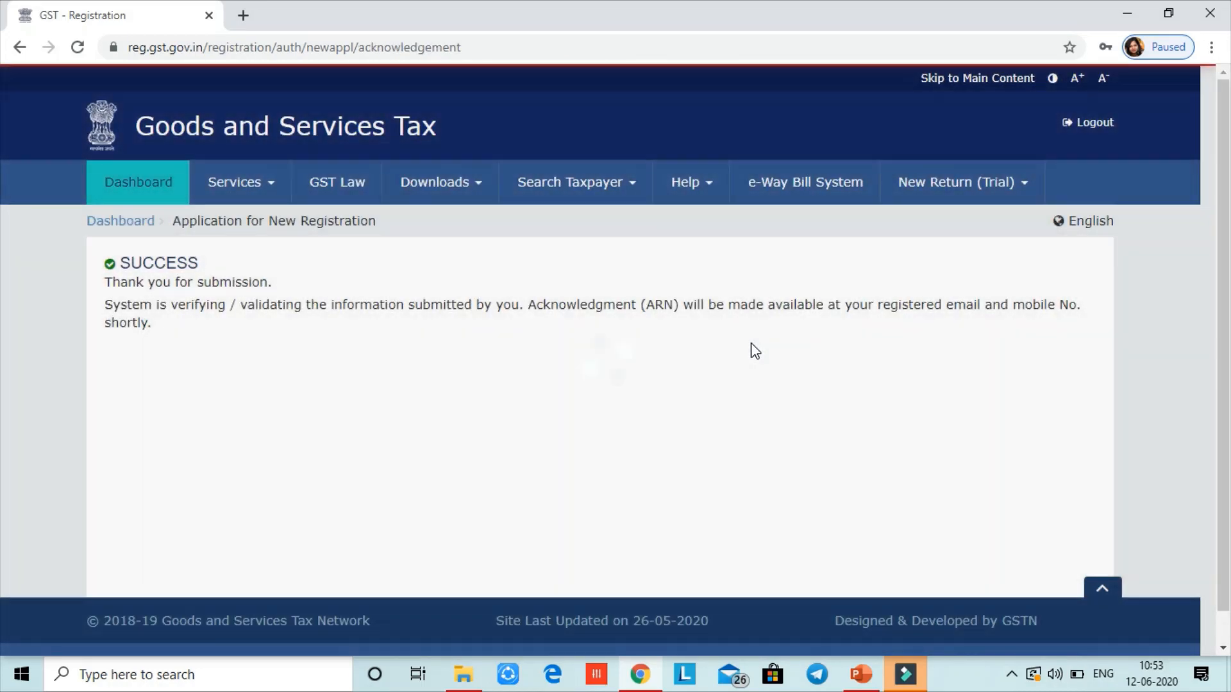